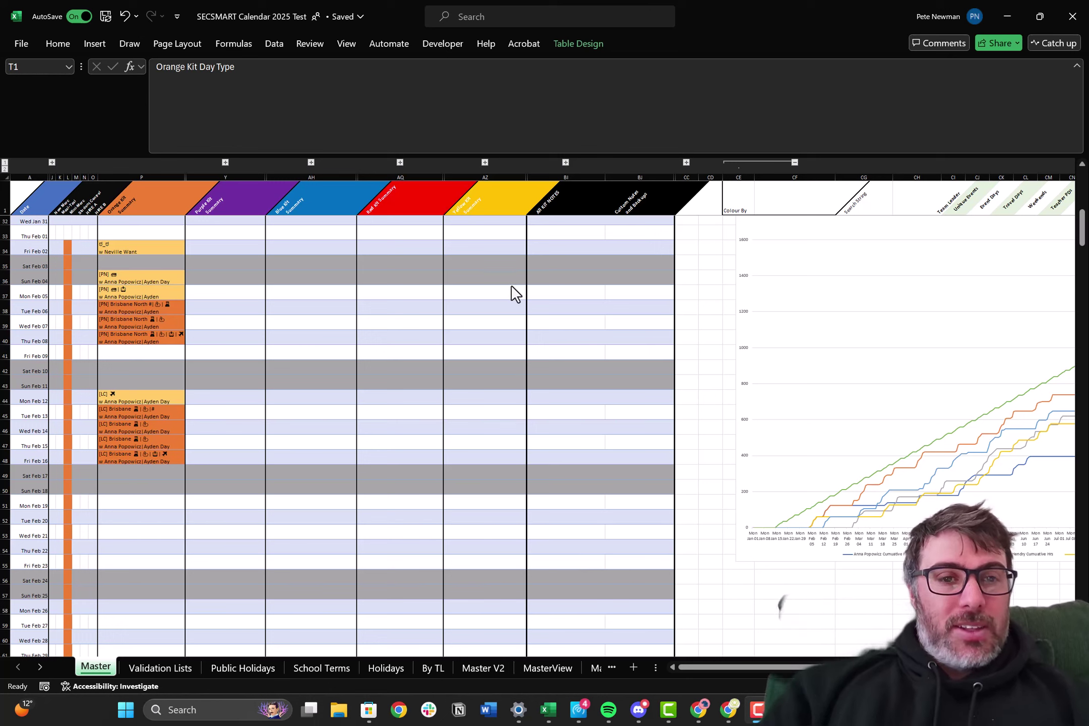
Step: Examine the Orange, Purple and Blue Kit Summary column headings of the Master calendar
{"action": "scroll", "coordinate": [512, 292], "scroll_direction": "down", "scroll_amount": 1}
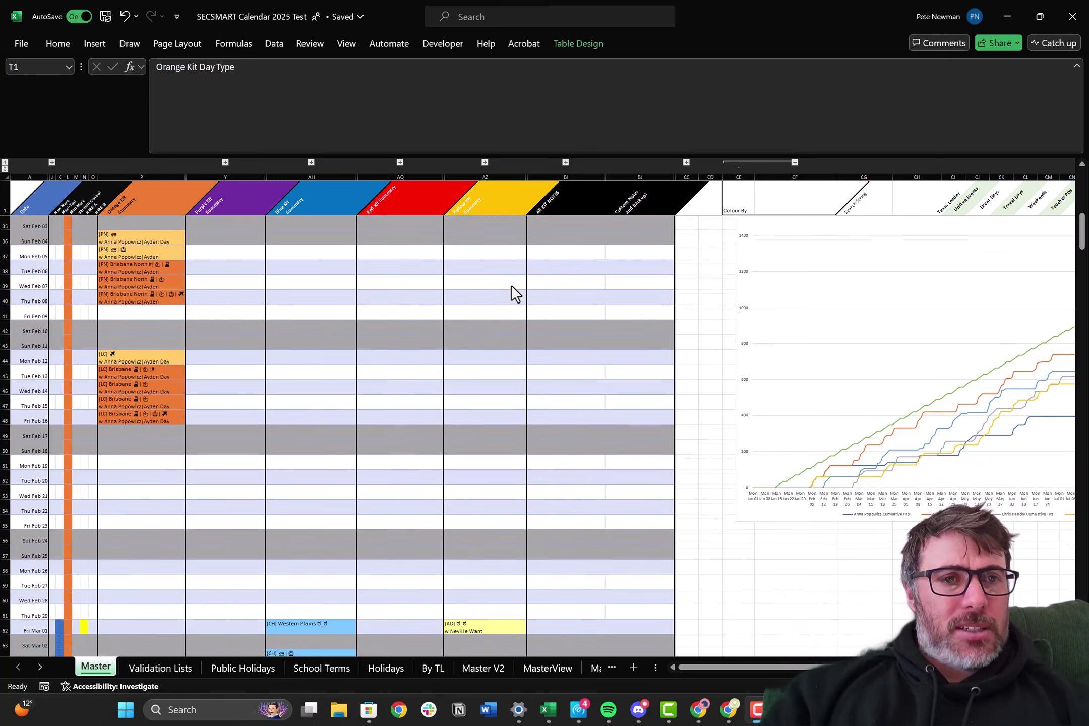
{"action": "scroll", "coordinate": [512, 292], "scroll_direction": "up", "scroll_amount": 1}
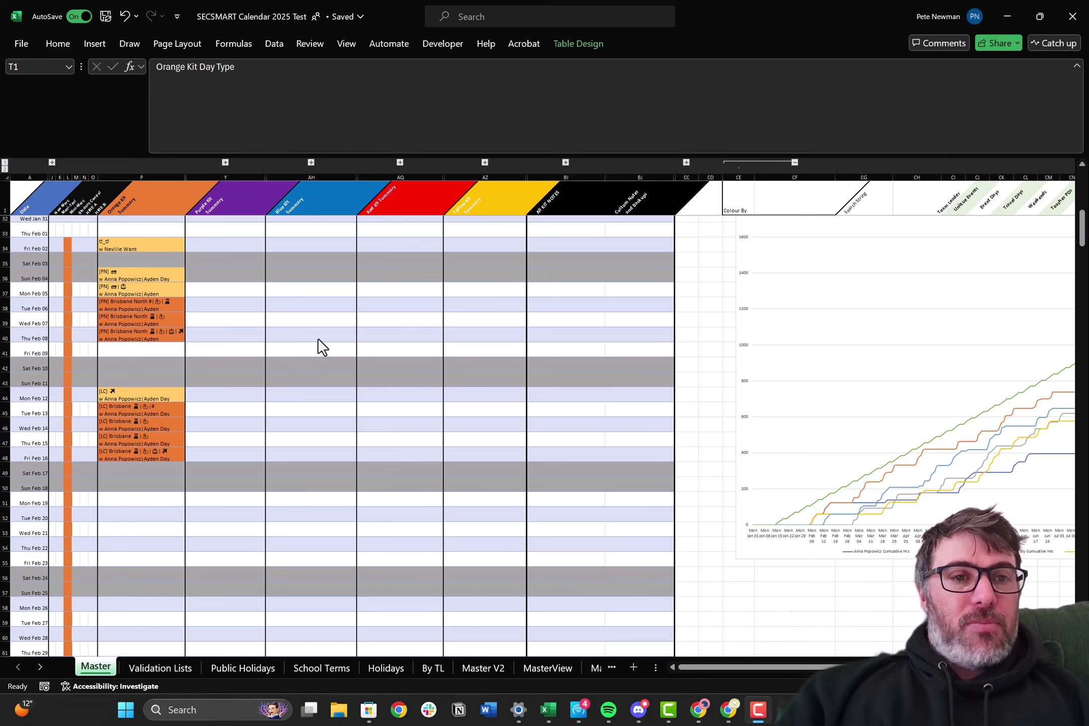
{"action": "scroll", "coordinate": [319, 340], "scroll_direction": "down", "scroll_amount": 1}
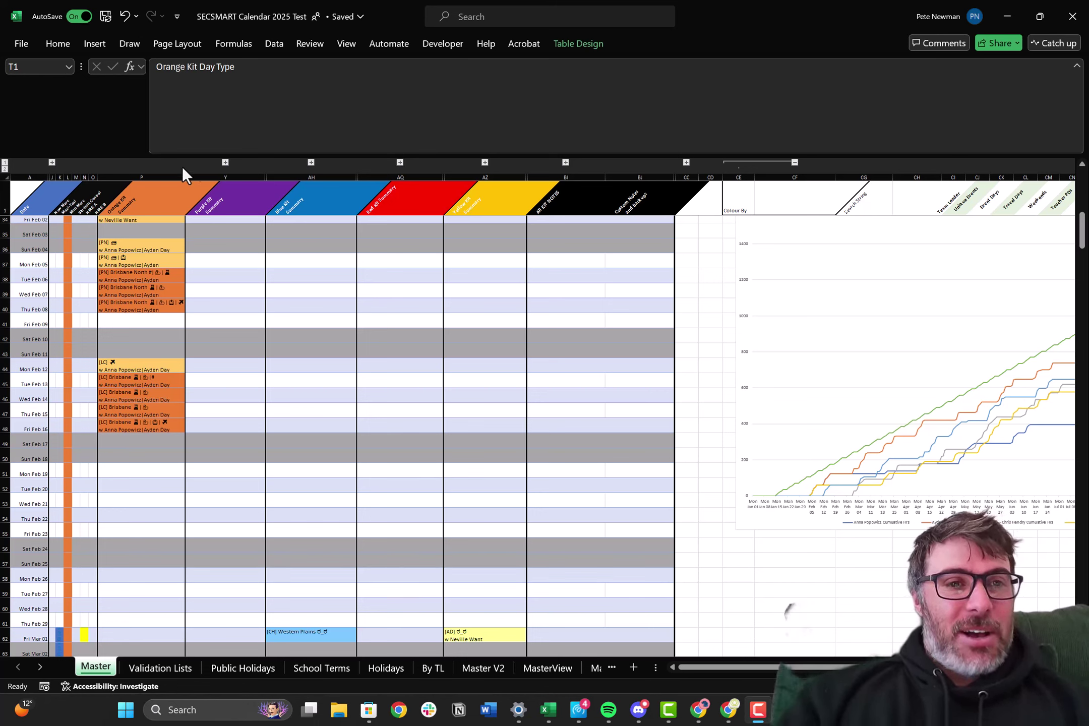
{"action": "left_click", "coordinate": [135, 206]}
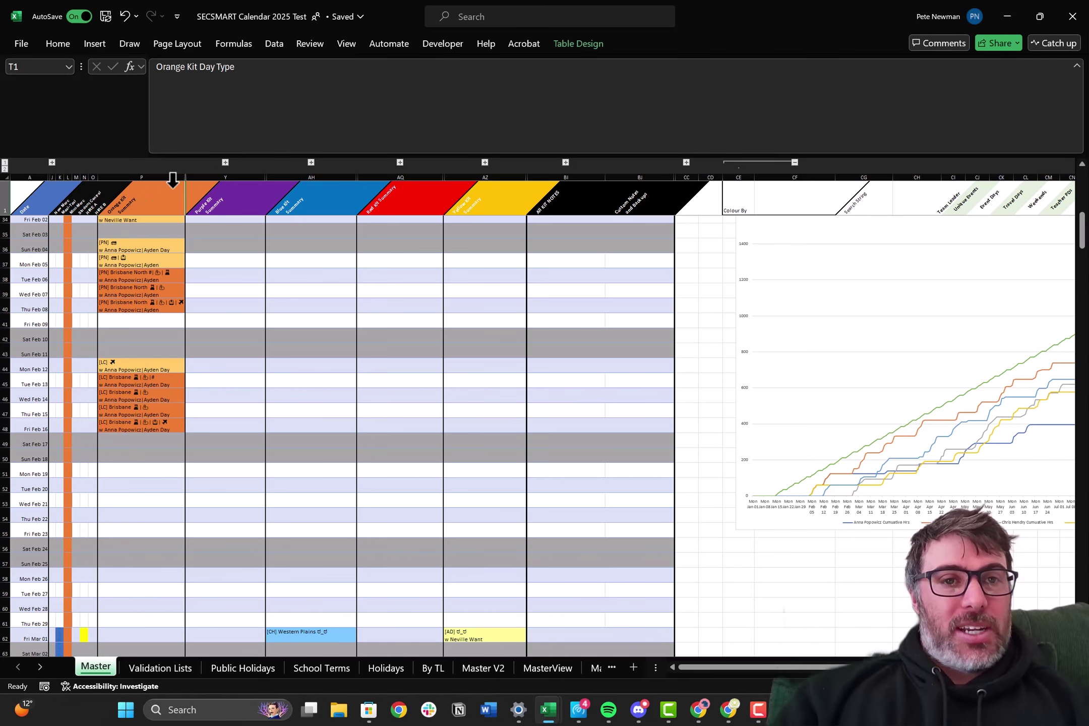
{"action": "left_click", "coordinate": [213, 201]}
{"action": "left_click", "coordinate": [287, 202]}
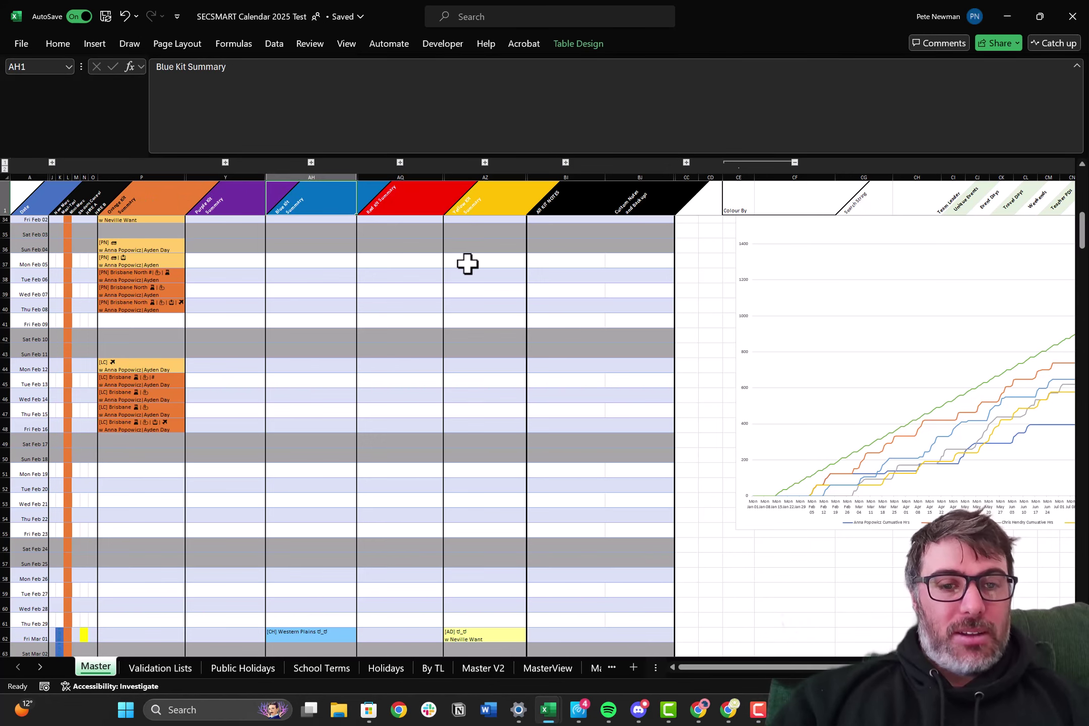
Step: Review the February and March bookings across the coloured kit summary columns
{"action": "scroll", "coordinate": [467, 262], "scroll_direction": "down", "scroll_amount": 8}
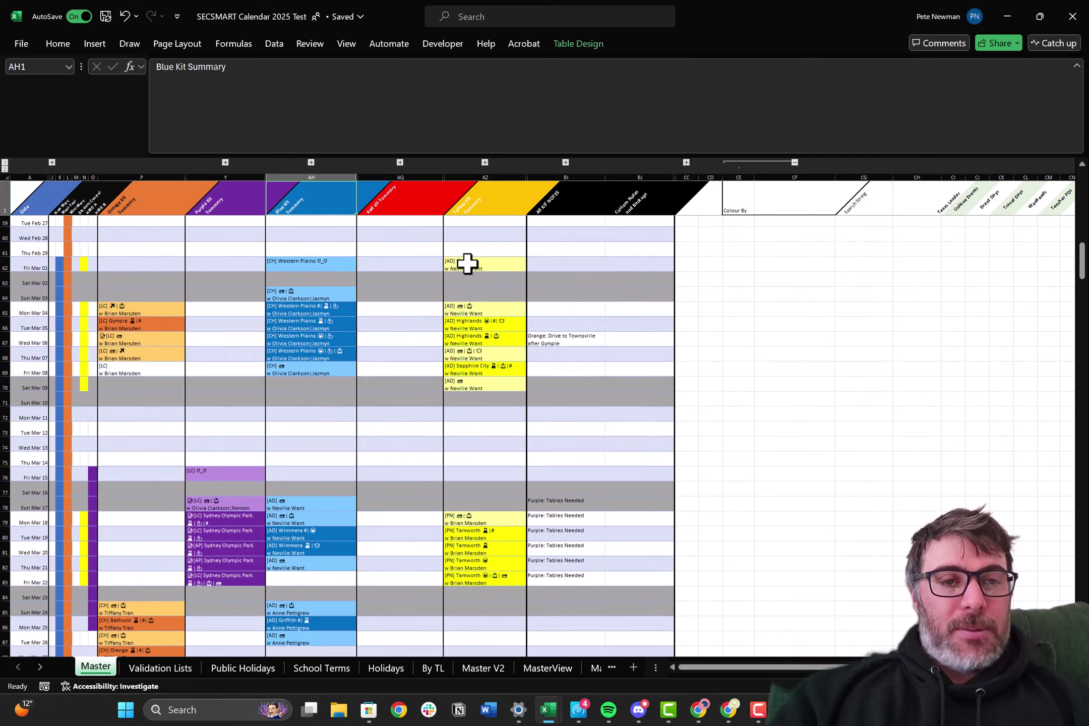
{"action": "scroll", "coordinate": [466, 262], "scroll_direction": "up", "scroll_amount": 1}
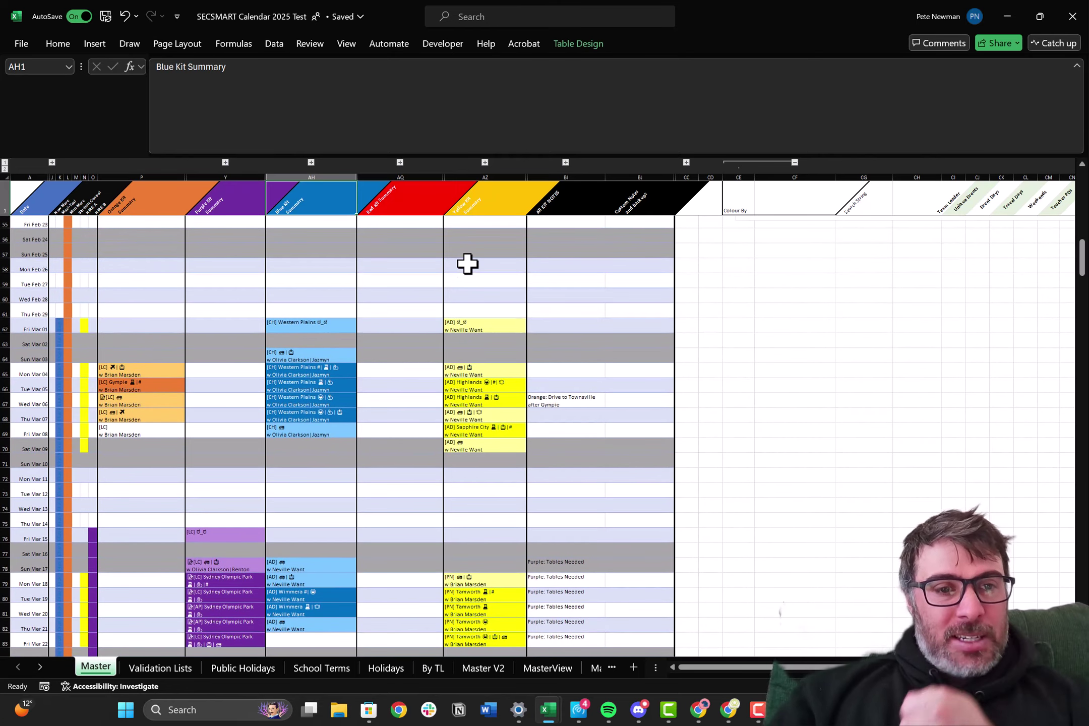
{"action": "scroll", "coordinate": [467, 263], "scroll_direction": "down", "scroll_amount": 2}
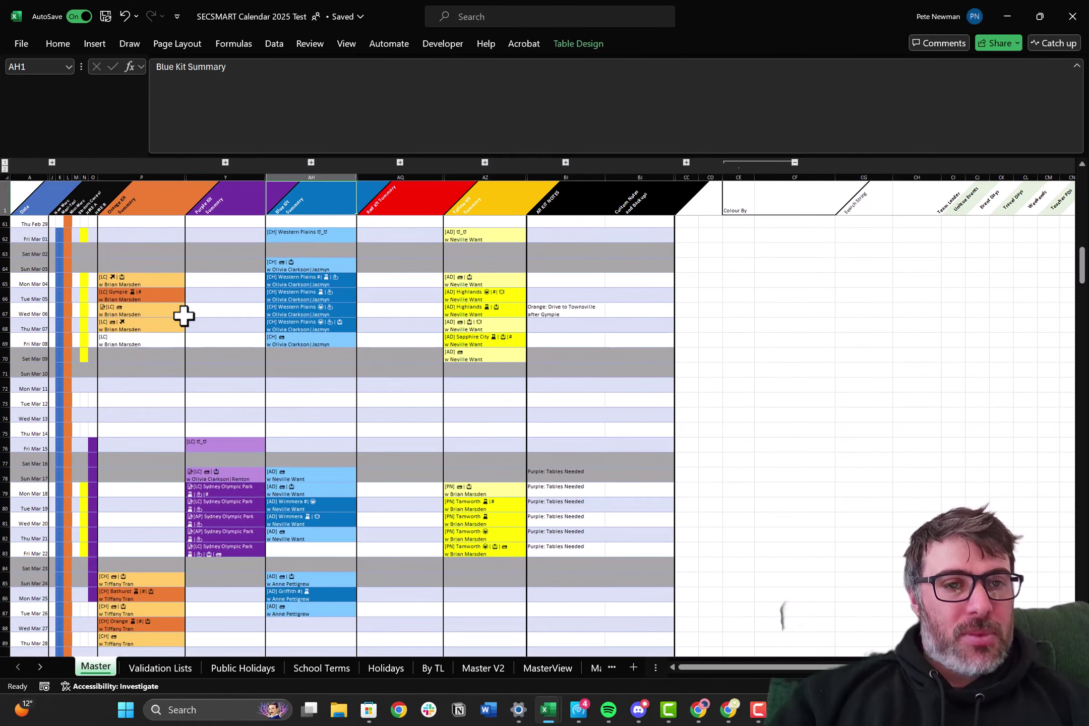
{"action": "scroll", "coordinate": [290, 321], "scroll_direction": "down", "scroll_amount": 5}
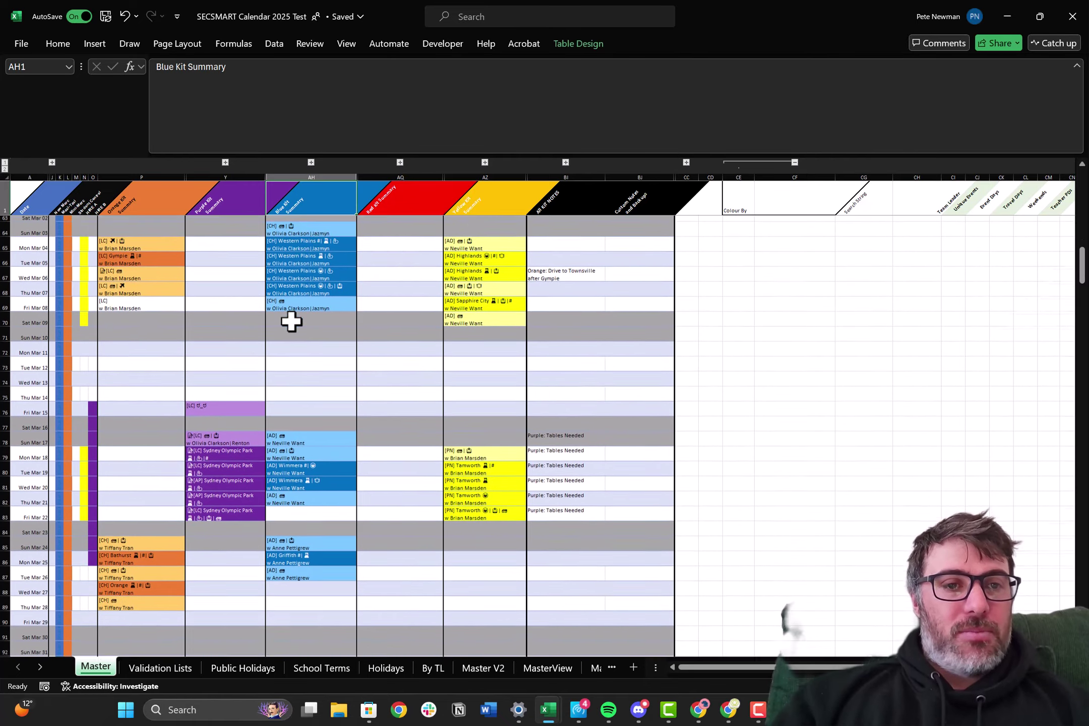
{"action": "scroll", "coordinate": [291, 321], "scroll_direction": "up", "scroll_amount": 7}
{"action": "scroll", "coordinate": [291, 321], "scroll_direction": "up", "scroll_amount": 7}
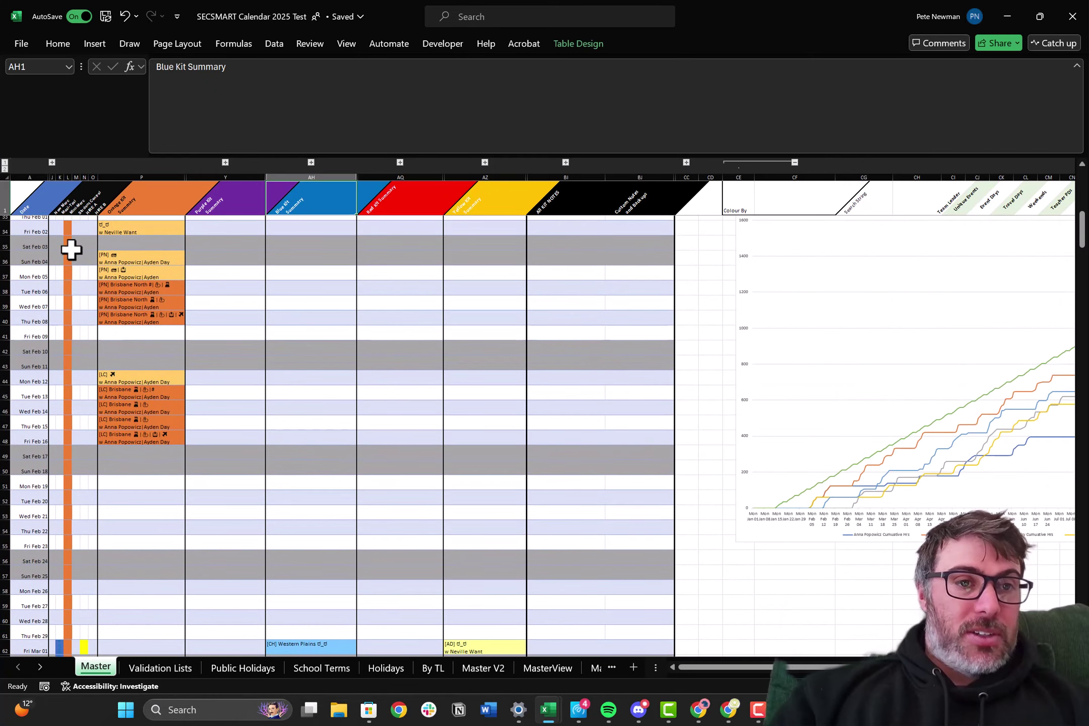
Step: Follow the coloured vehicle allocation bars beside the dates from February through June
{"action": "scroll", "coordinate": [79, 234], "scroll_direction": "down", "scroll_amount": 2}
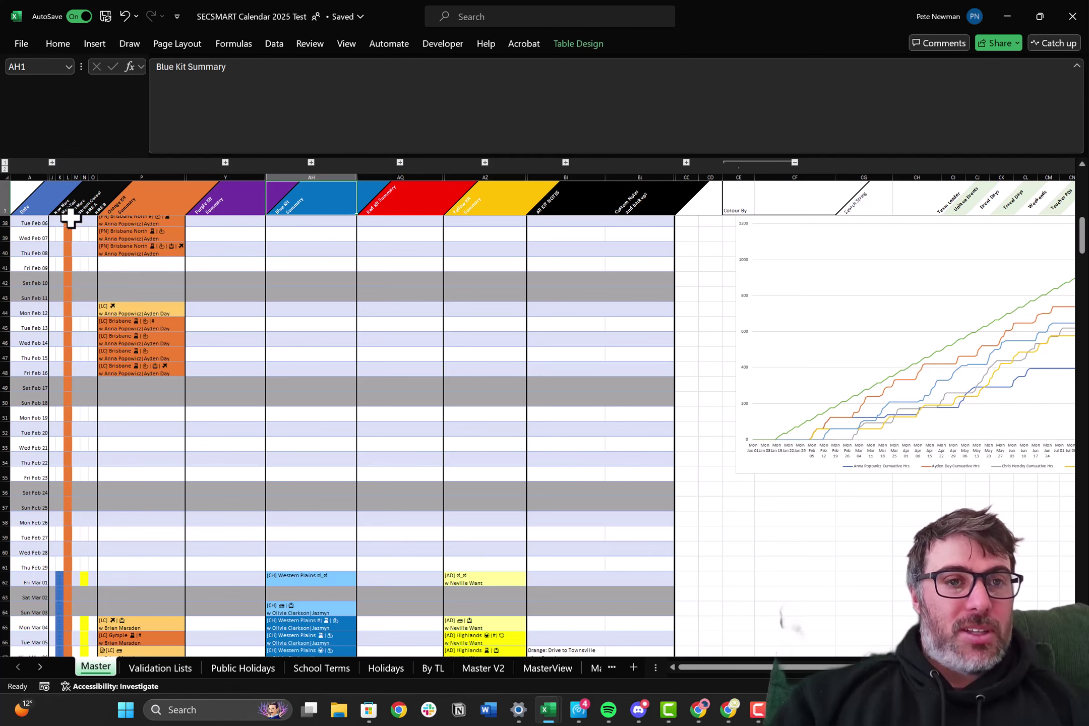
{"action": "scroll", "coordinate": [71, 251], "scroll_direction": "down", "scroll_amount": 3}
{"action": "scroll", "coordinate": [71, 251], "scroll_direction": "down", "scroll_amount": 20}
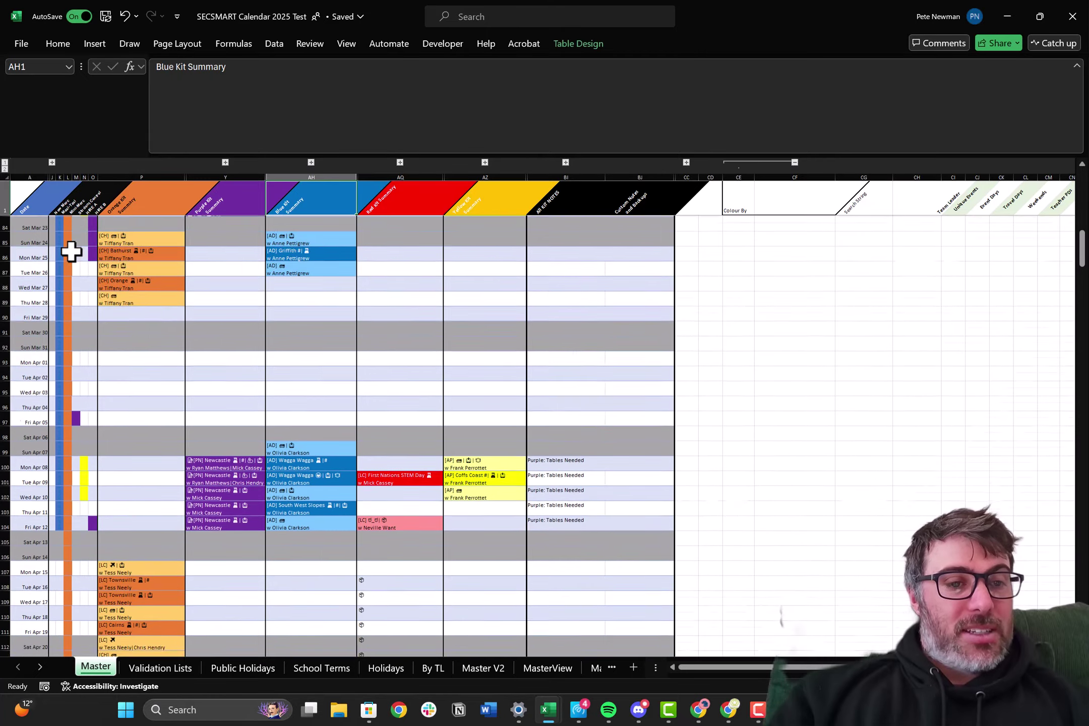
{"action": "scroll", "coordinate": [70, 251], "scroll_direction": "down", "scroll_amount": 15}
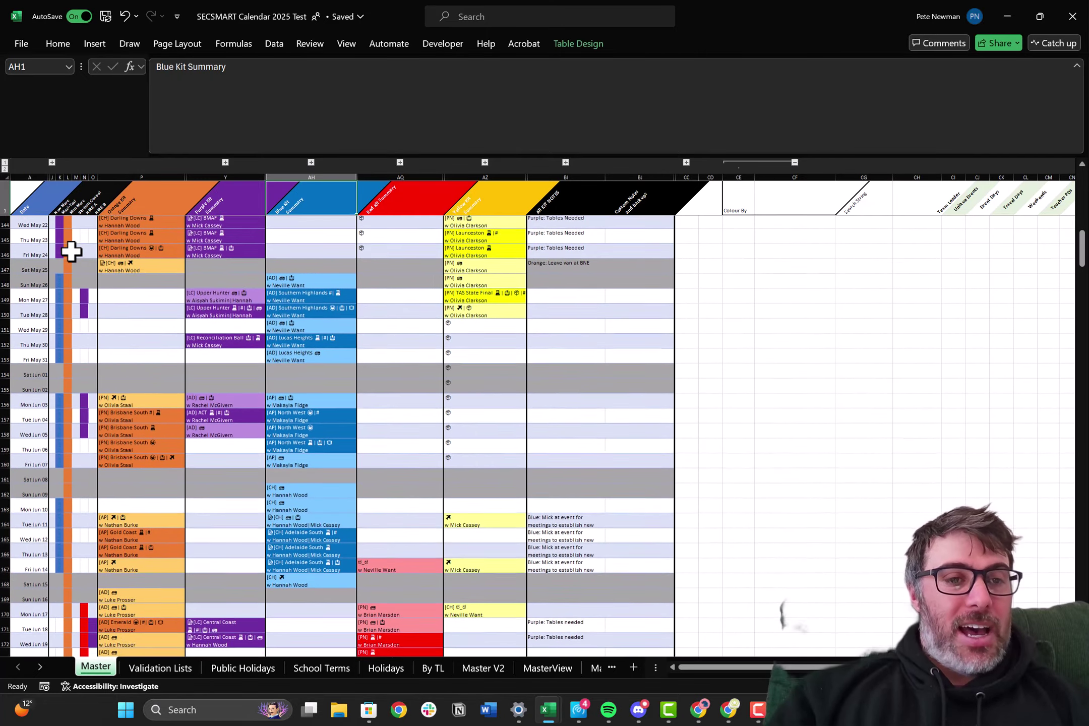
{"action": "scroll", "coordinate": [70, 251], "scroll_direction": "down", "scroll_amount": 2}
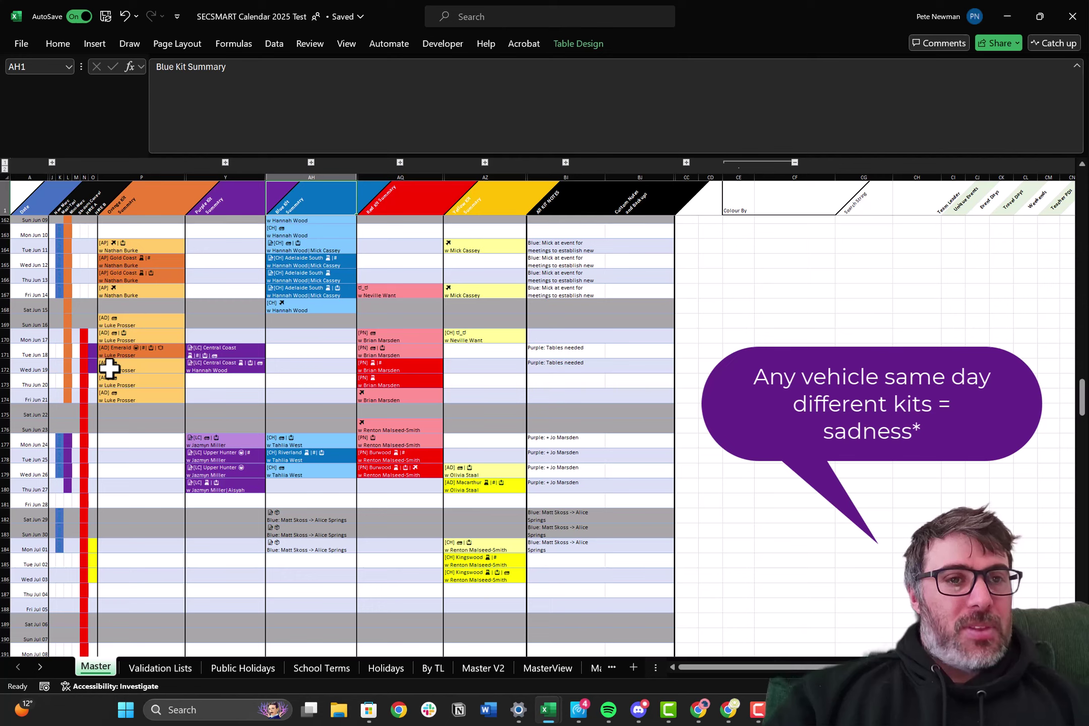
Step: Go through the vehicle column headings one at a time, from New Merc to Student Central
{"action": "left_click", "coordinate": [53, 212]}
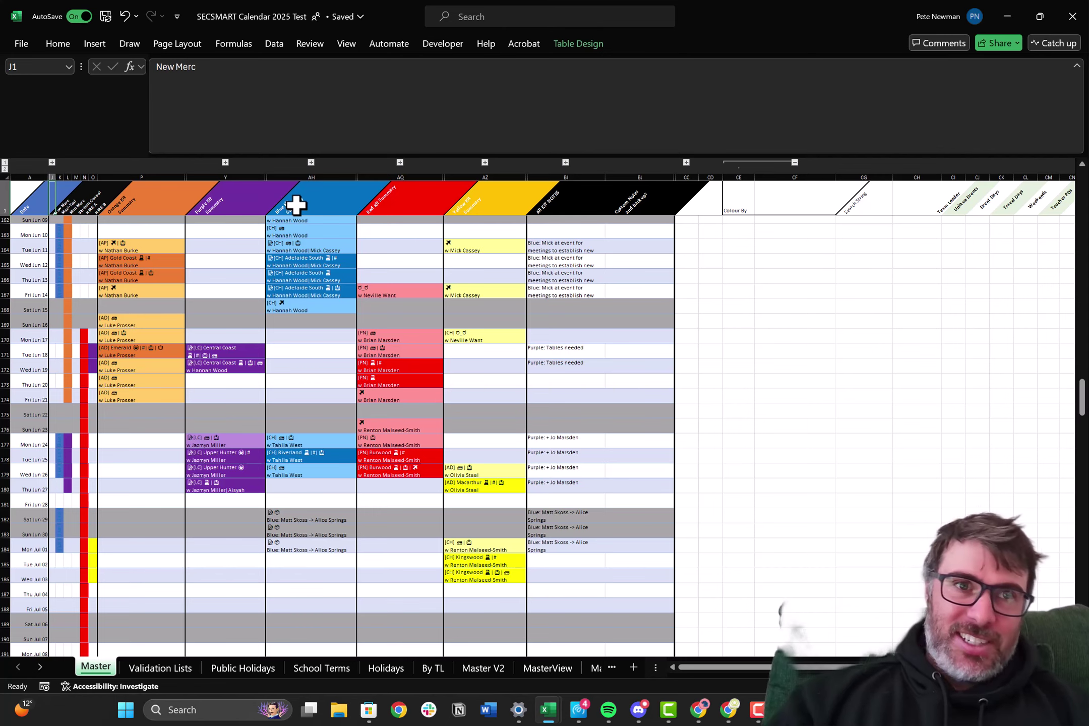
{"action": "key", "text": "Right"}
{"action": "key", "text": "Right"}
{"action": "key", "text": "Right"}
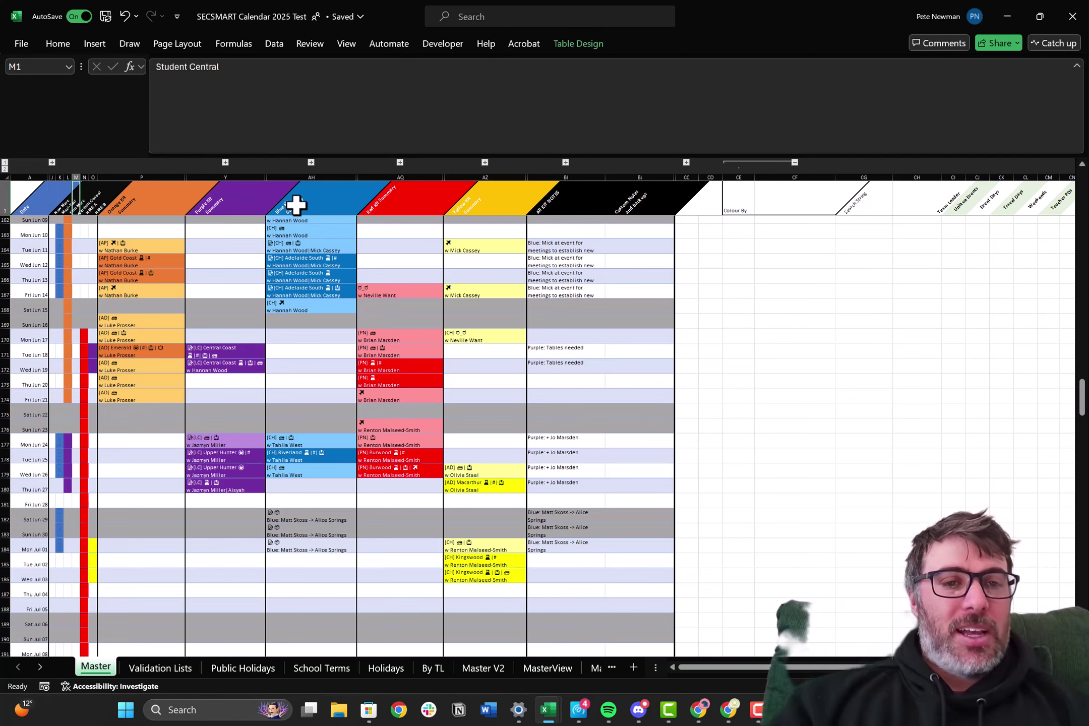
Step: Expand the grouped columns between Date and the vehicle columns to view them, and collapse the group again
{"action": "left_click", "coordinate": [51, 162]}
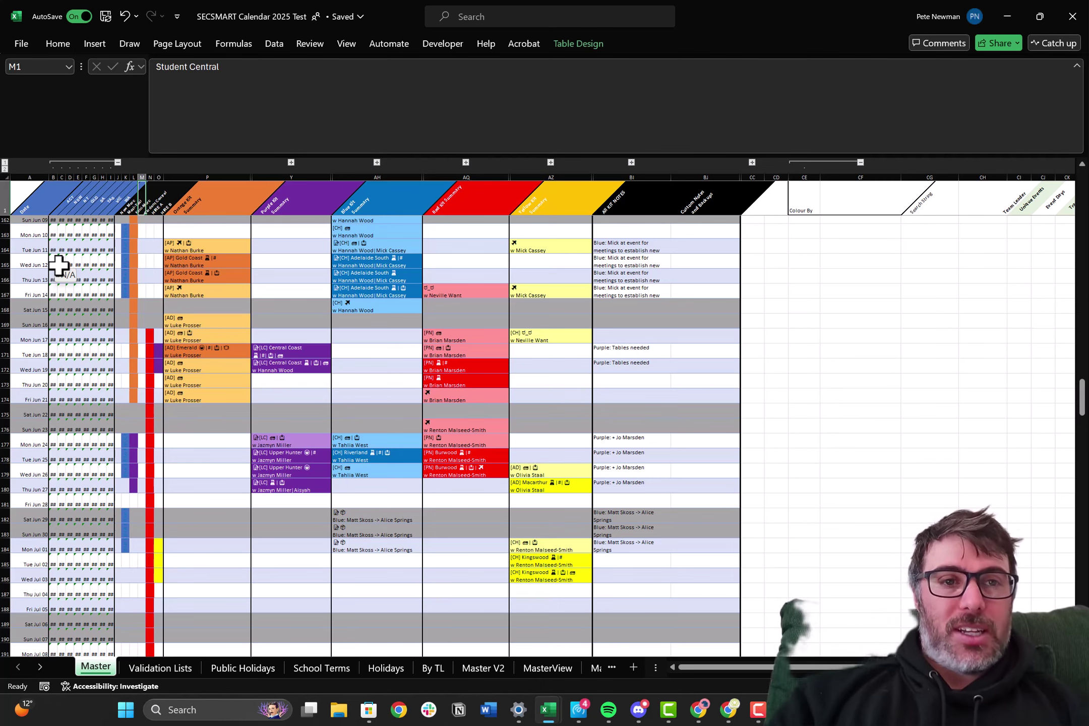
{"action": "left_click", "coordinate": [117, 162]}
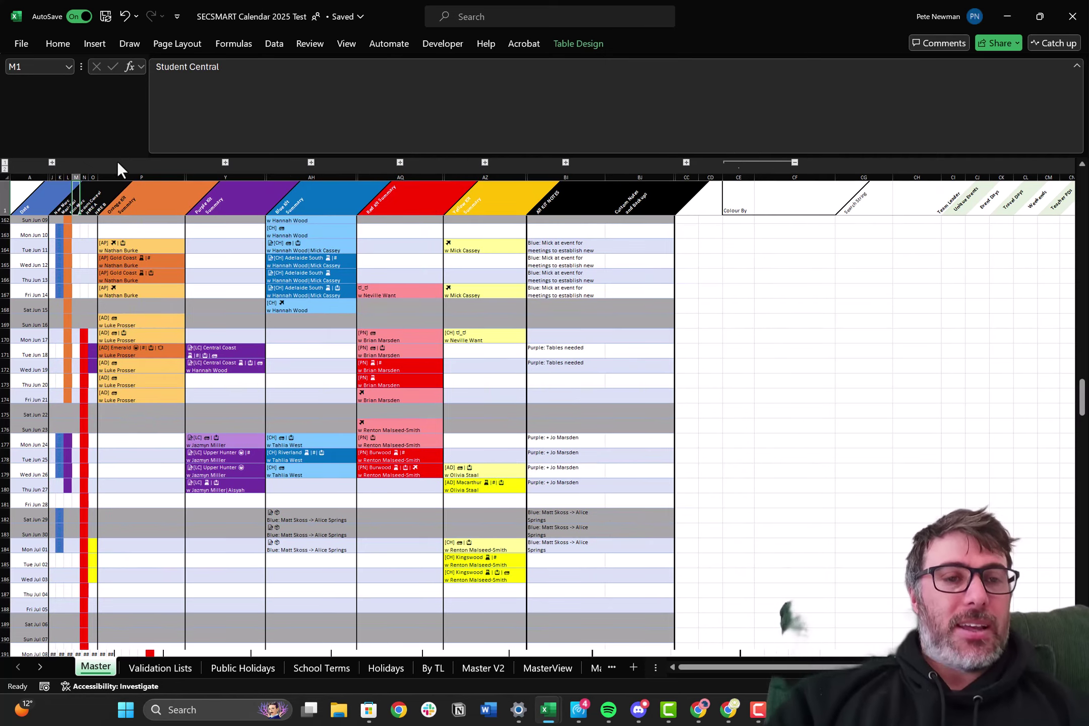
{"action": "left_click", "coordinate": [51, 161]}
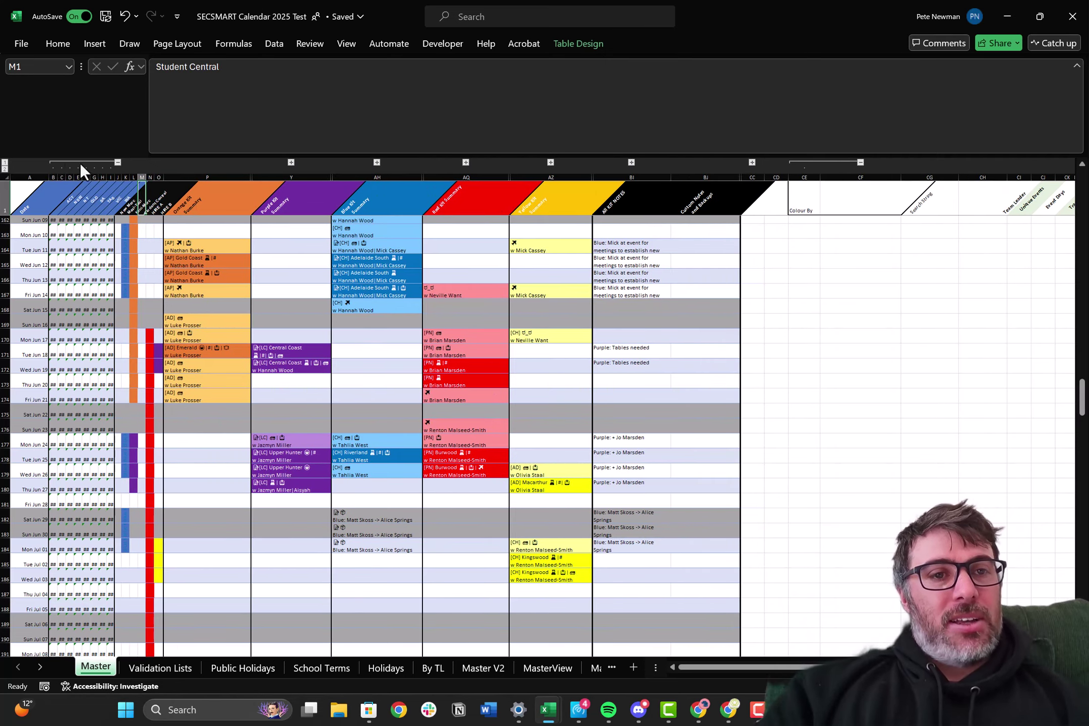
{"action": "left_click", "coordinate": [117, 162]}
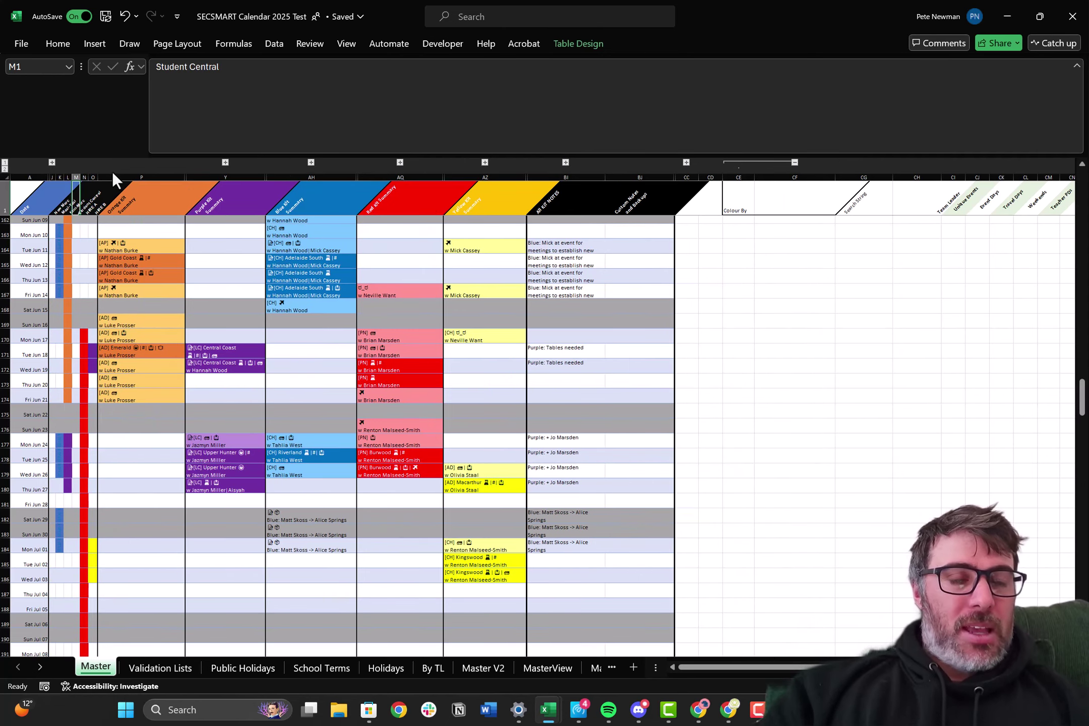
Step: Inspect the Orange Kit Summary formula for Tue Jun 11 and expand the grouped Orange Kit detail columns
{"action": "scroll", "coordinate": [291, 325], "scroll_direction": "down", "scroll_amount": 1}
{"action": "scroll", "coordinate": [291, 325], "scroll_direction": "up", "scroll_amount": 1}
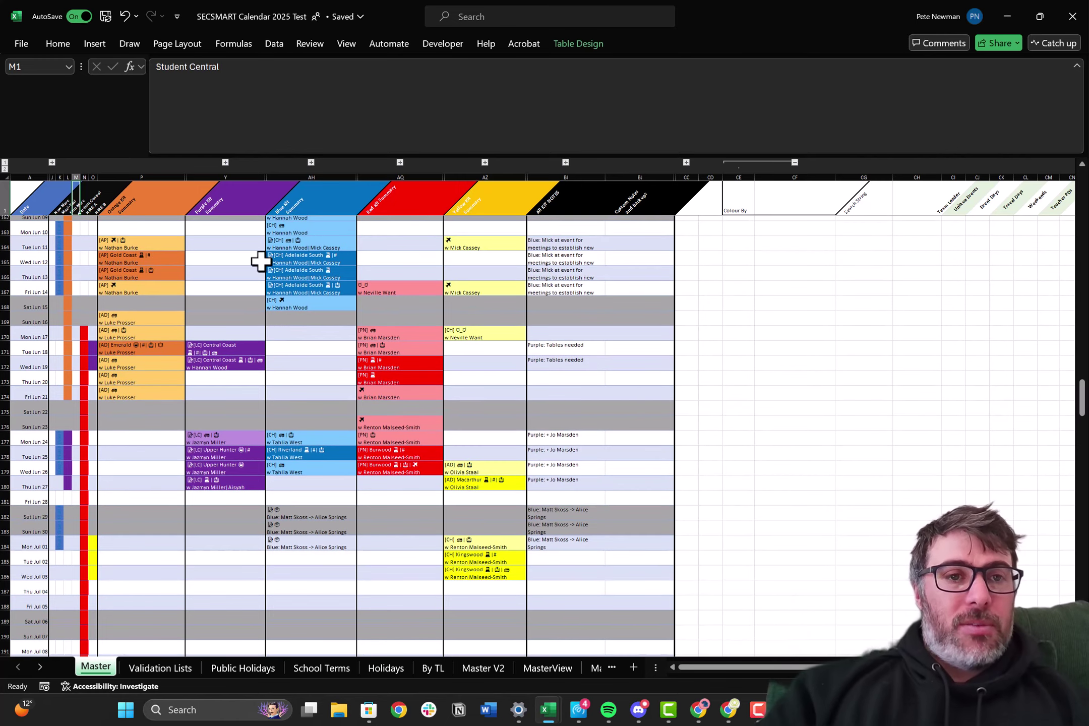
{"action": "left_click", "coordinate": [145, 243]}
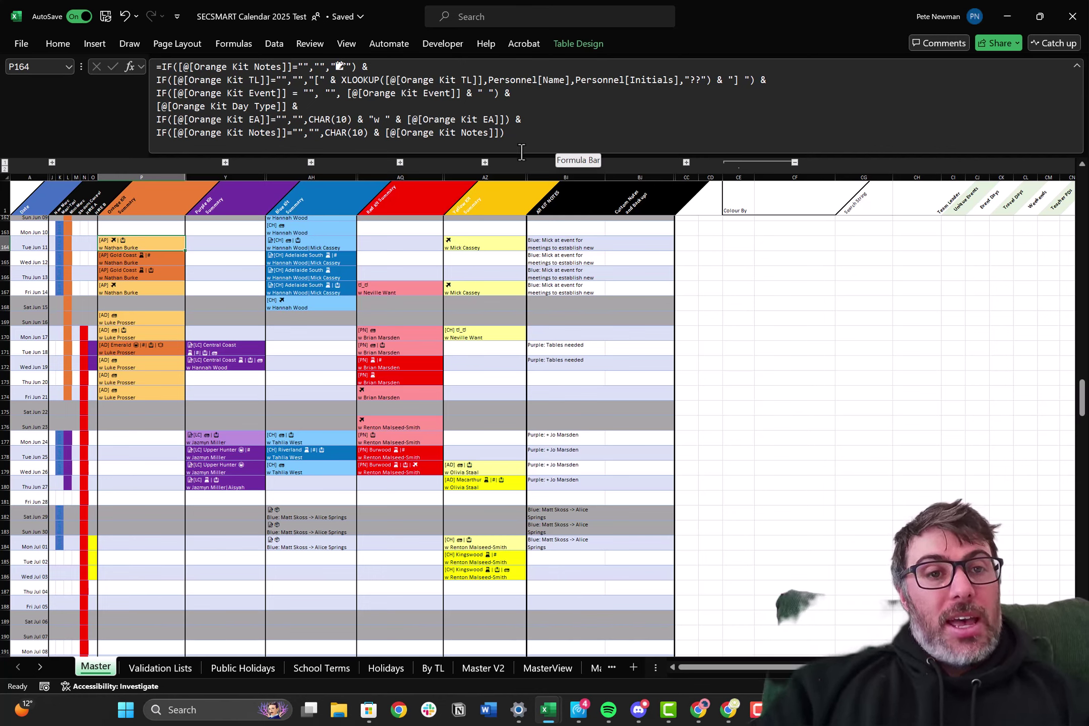
{"action": "left_click", "coordinate": [225, 162]}
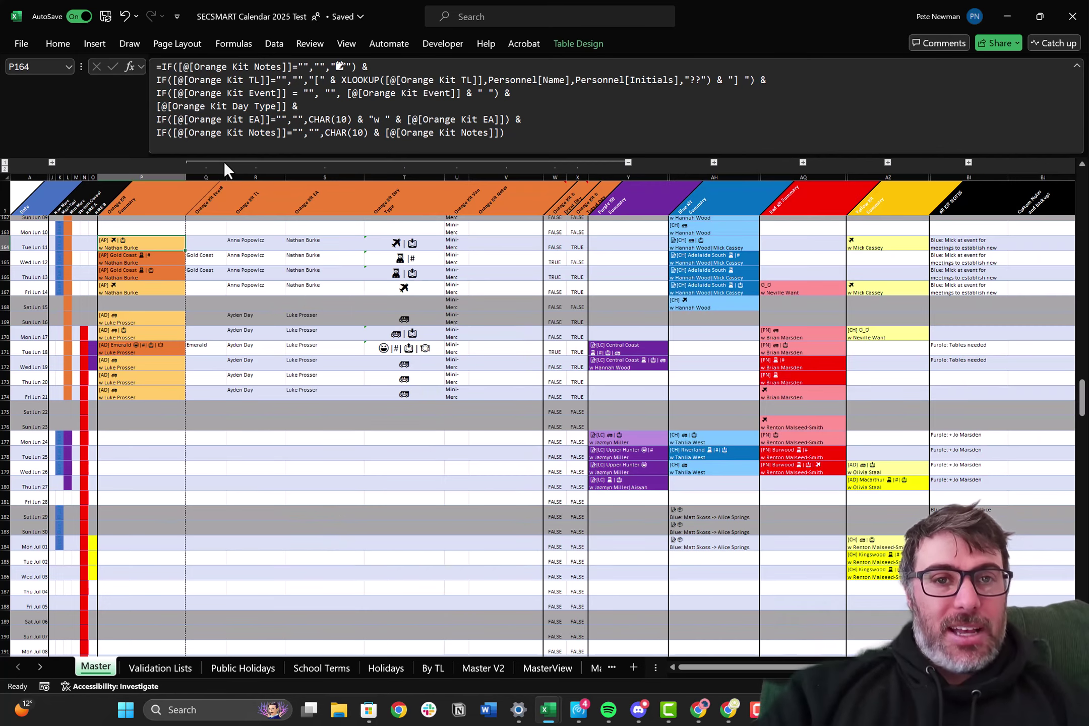
Step: Inspect the Orange Kit Event heading and the event, TL and EA cells in row 164
{"action": "mouse_move", "coordinate": [548, 211]}
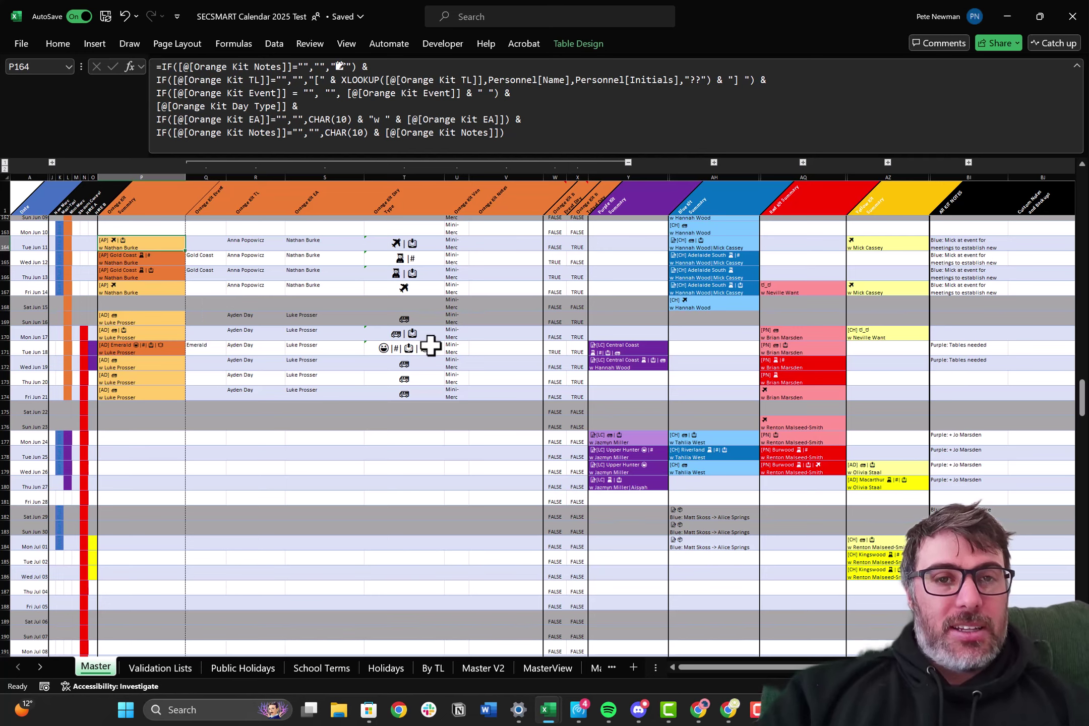
{"action": "scroll", "coordinate": [409, 256], "scroll_direction": "up", "scroll_amount": 2}
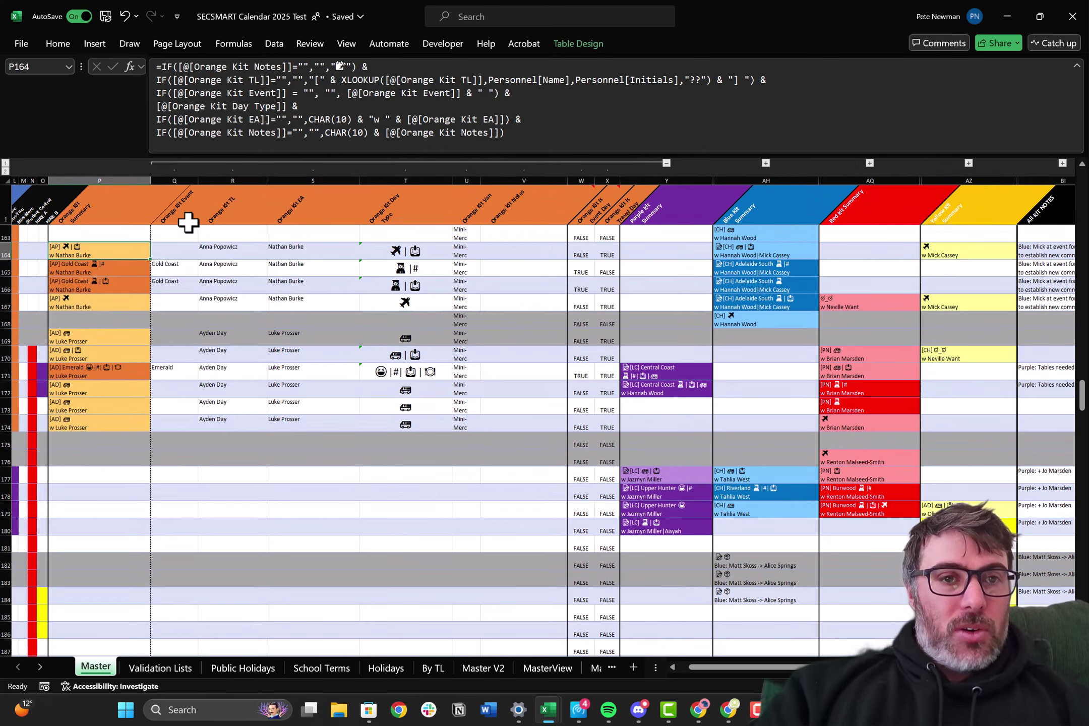
{"action": "left_click", "coordinate": [181, 217]}
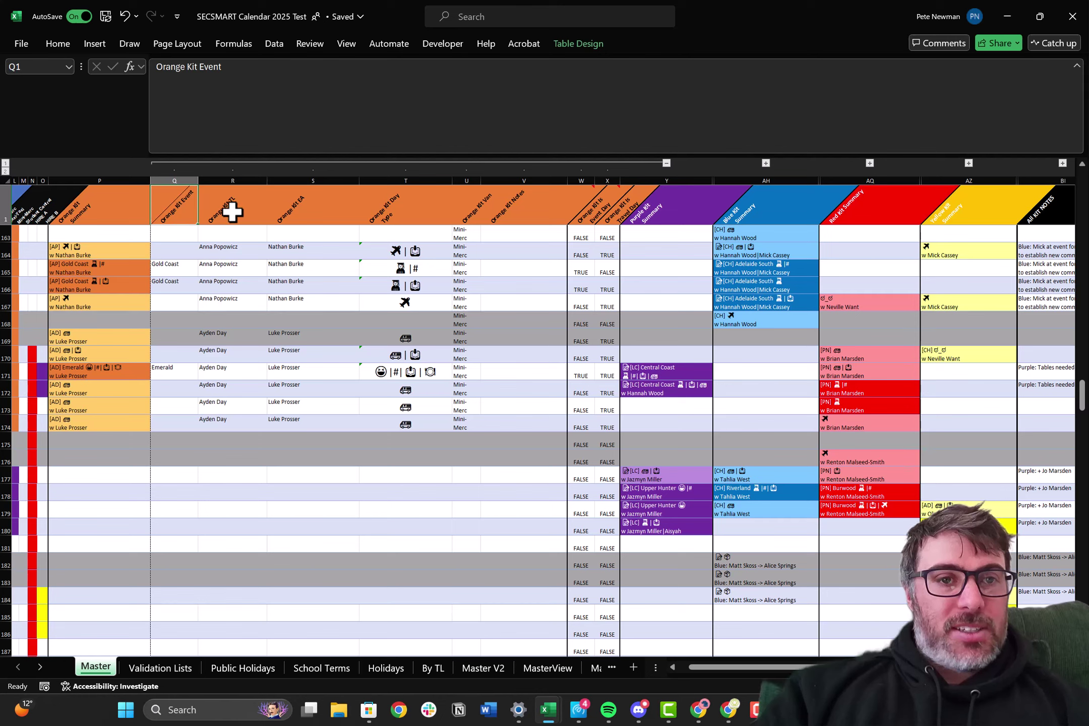
{"action": "left_click", "coordinate": [182, 249]}
{"action": "left_click", "coordinate": [234, 249]}
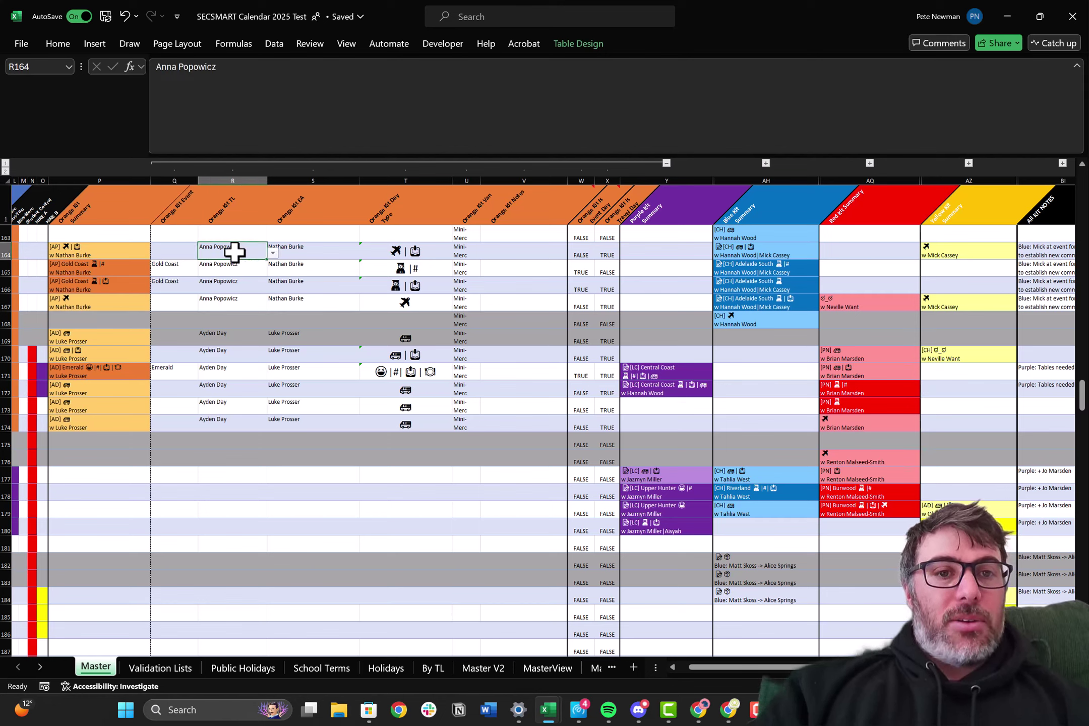
{"action": "left_click", "coordinate": [320, 250]}
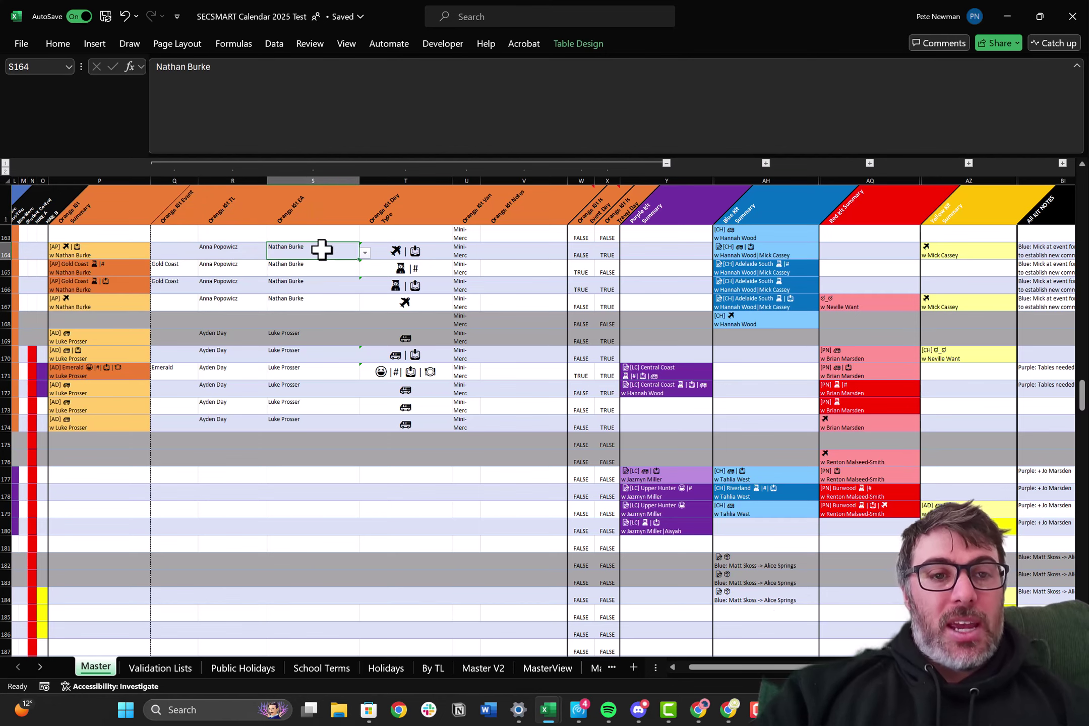
Step: Browse the Orange Kit details across the year and select the multi-person EA entry in cell S36
{"action": "scroll", "coordinate": [347, 361], "scroll_direction": "down", "scroll_amount": 5}
{"action": "scroll", "coordinate": [348, 361], "scroll_direction": "down", "scroll_amount": 20}
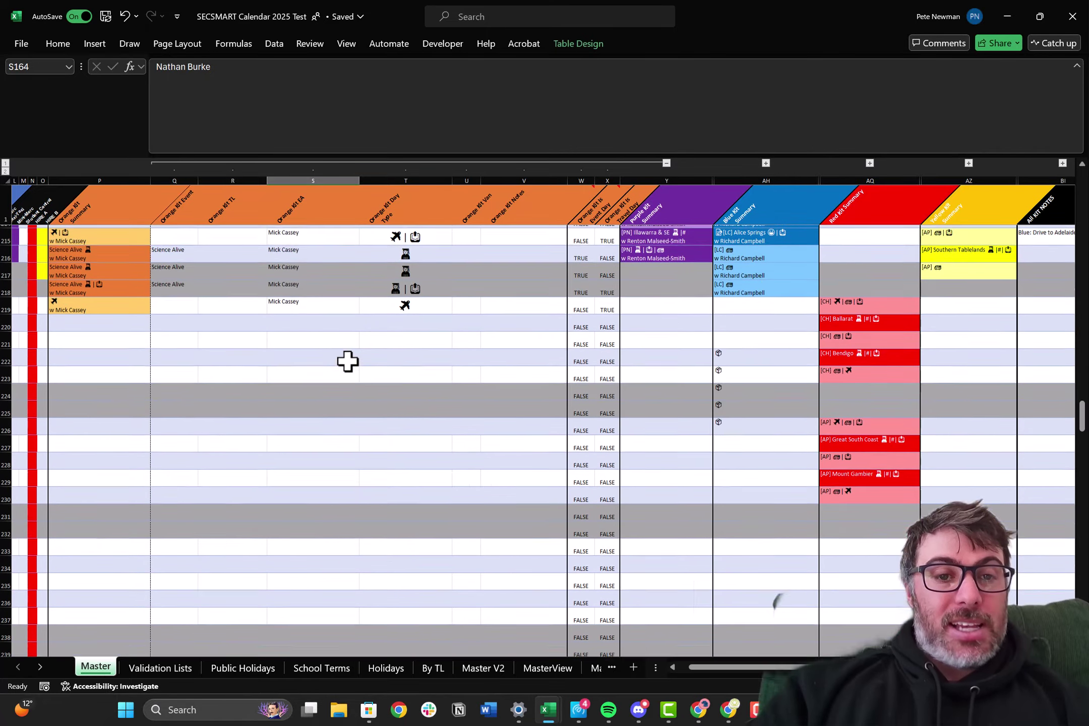
{"action": "scroll", "coordinate": [348, 361], "scroll_direction": "down", "scroll_amount": 20}
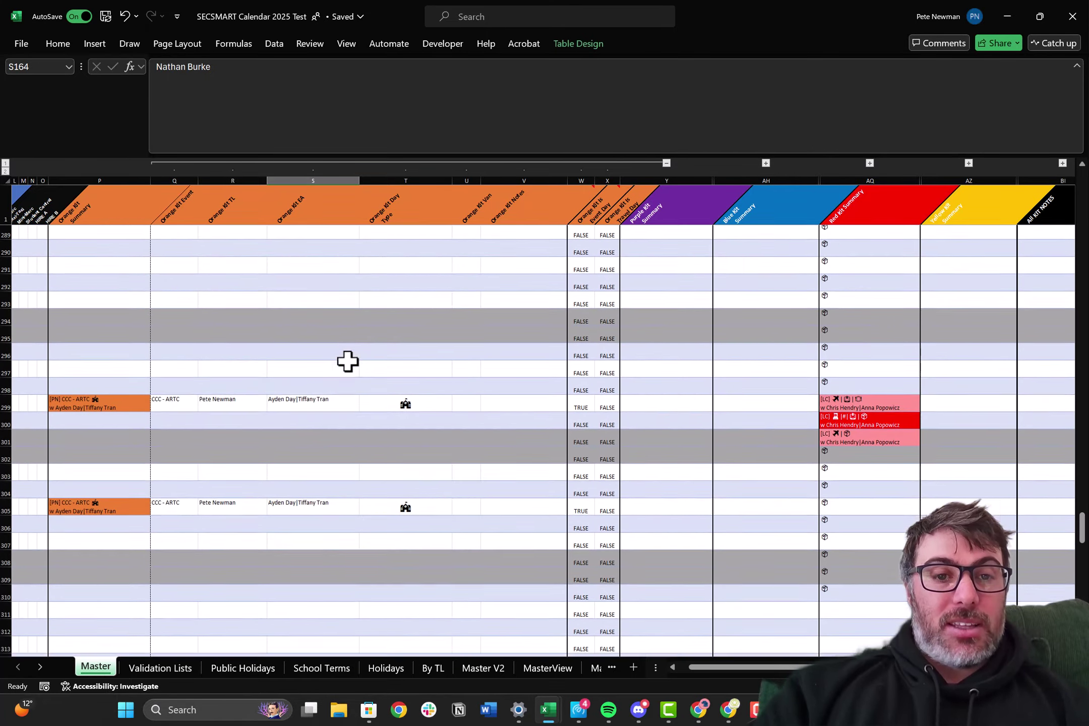
{"action": "scroll", "coordinate": [347, 361], "scroll_direction": "up", "scroll_amount": 20}
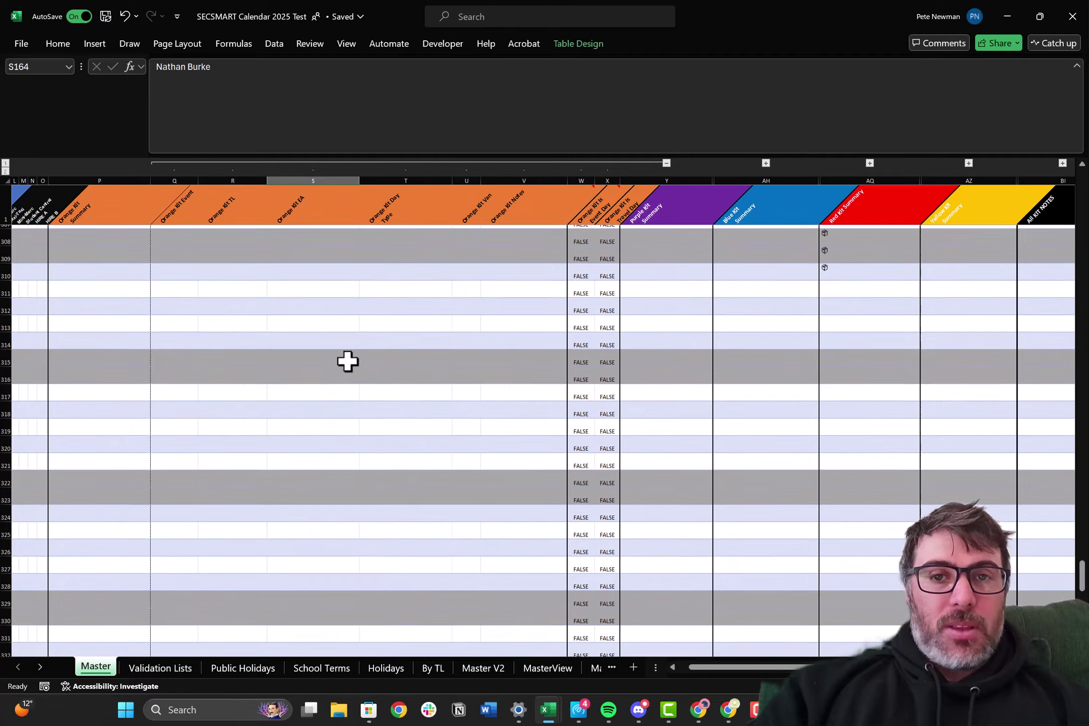
{"action": "scroll", "coordinate": [347, 361], "scroll_direction": "up", "scroll_amount": 20}
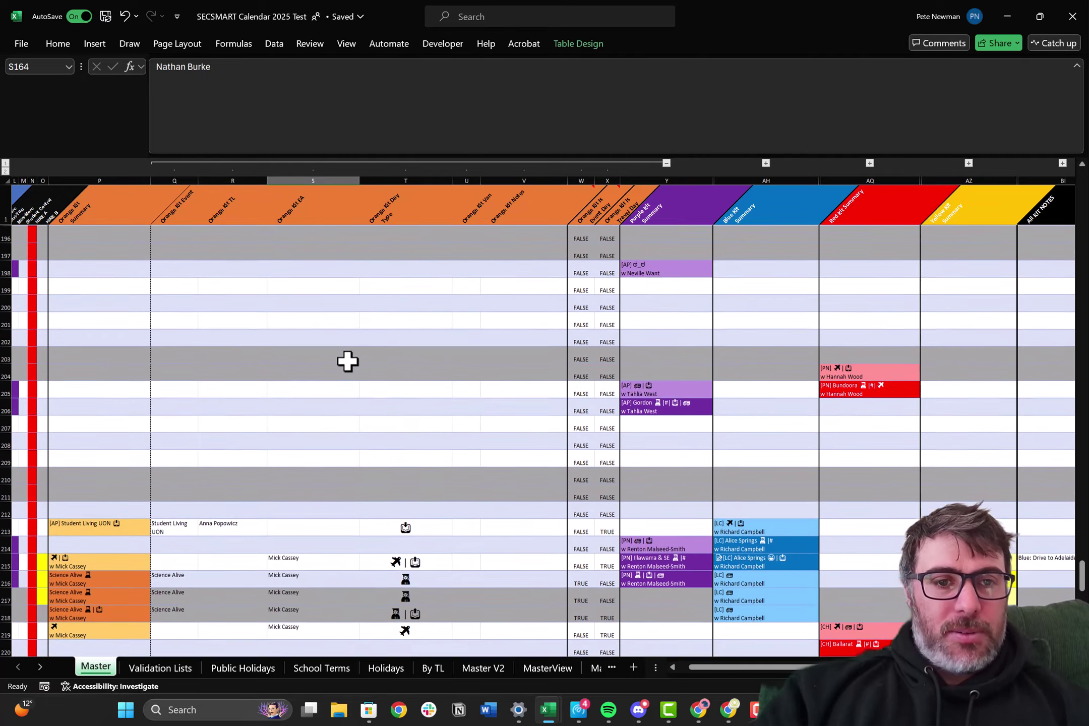
{"action": "scroll", "coordinate": [347, 361], "scroll_direction": "up", "scroll_amount": 20}
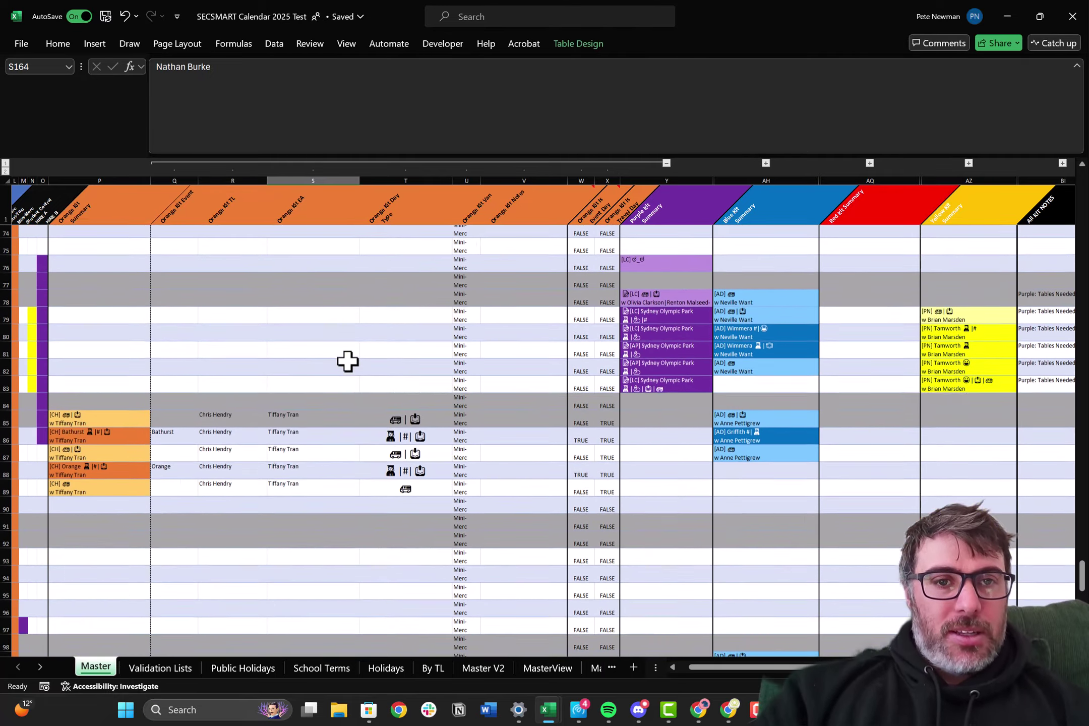
{"action": "scroll", "coordinate": [348, 361], "scroll_direction": "down", "scroll_amount": 3}
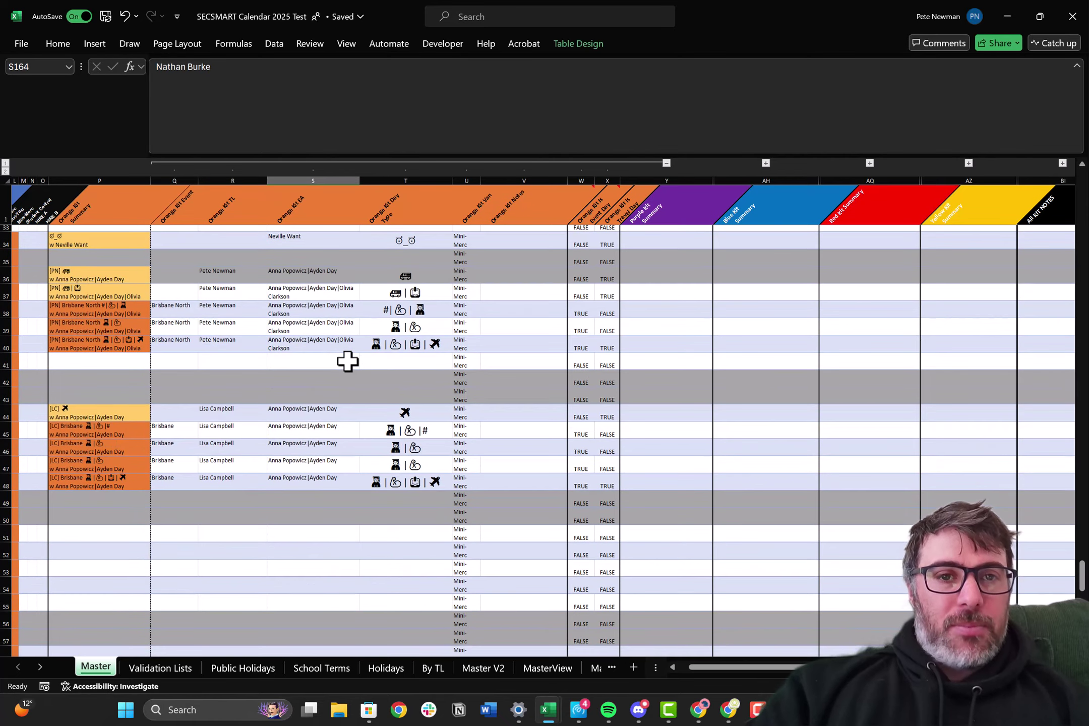
{"action": "left_click", "coordinate": [299, 271]}
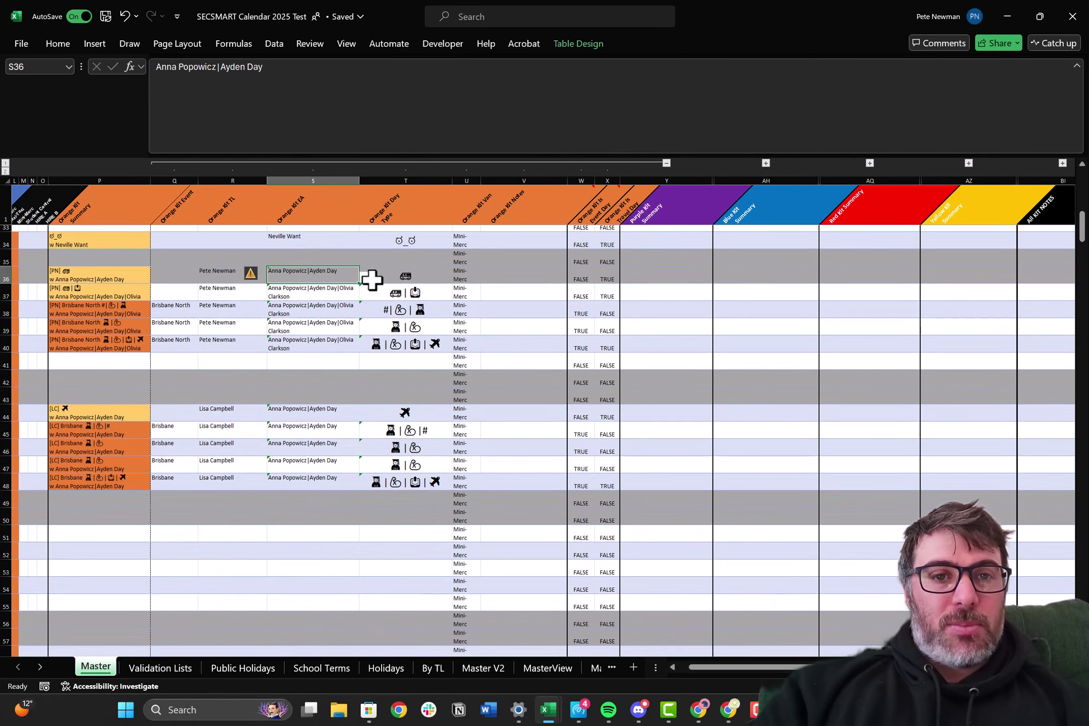
Step: Inspect the Orange Kit EA and Day Type entries in row 37, and bring up the Day Type symbol table in Validation Lists
{"action": "left_click", "coordinate": [323, 295]}
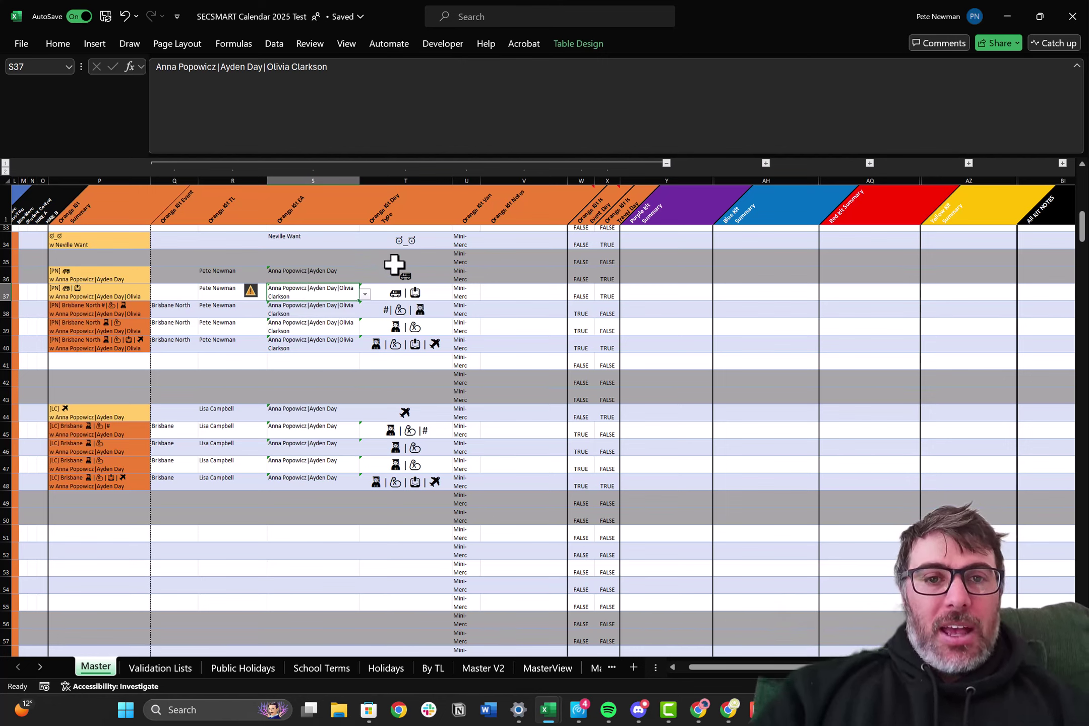
{"action": "left_click", "coordinate": [428, 293]}
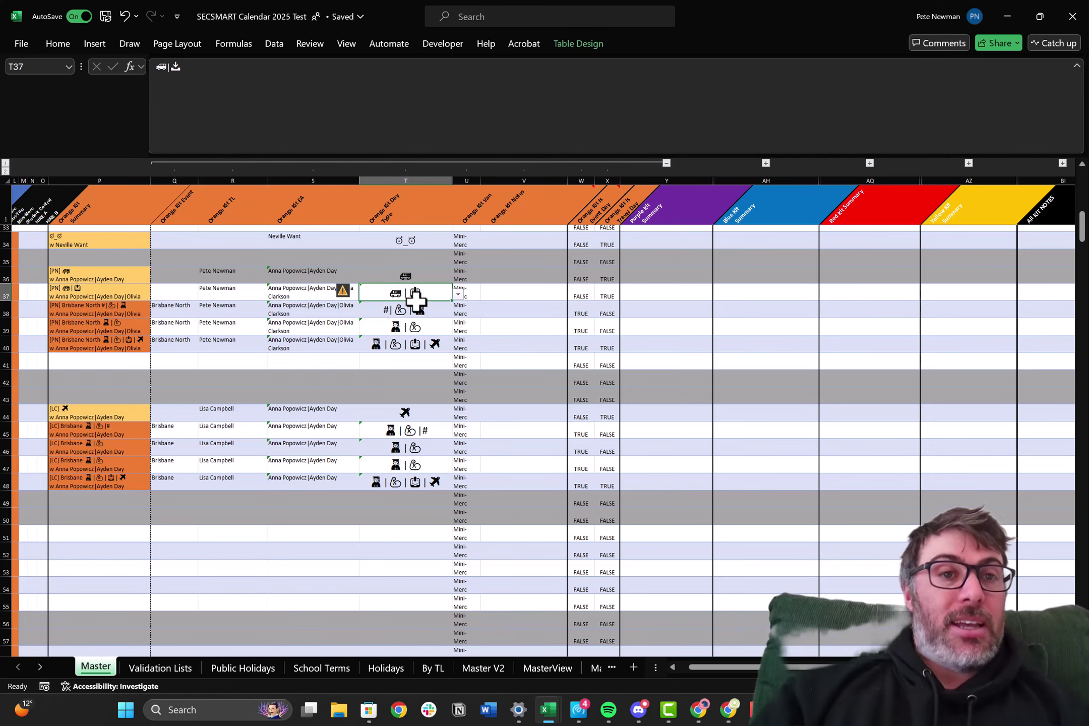
{"action": "left_click", "coordinate": [169, 664]}
{"action": "scroll", "coordinate": [607, 394], "scroll_direction": "up", "scroll_amount": 3, "text": "ctrl"}
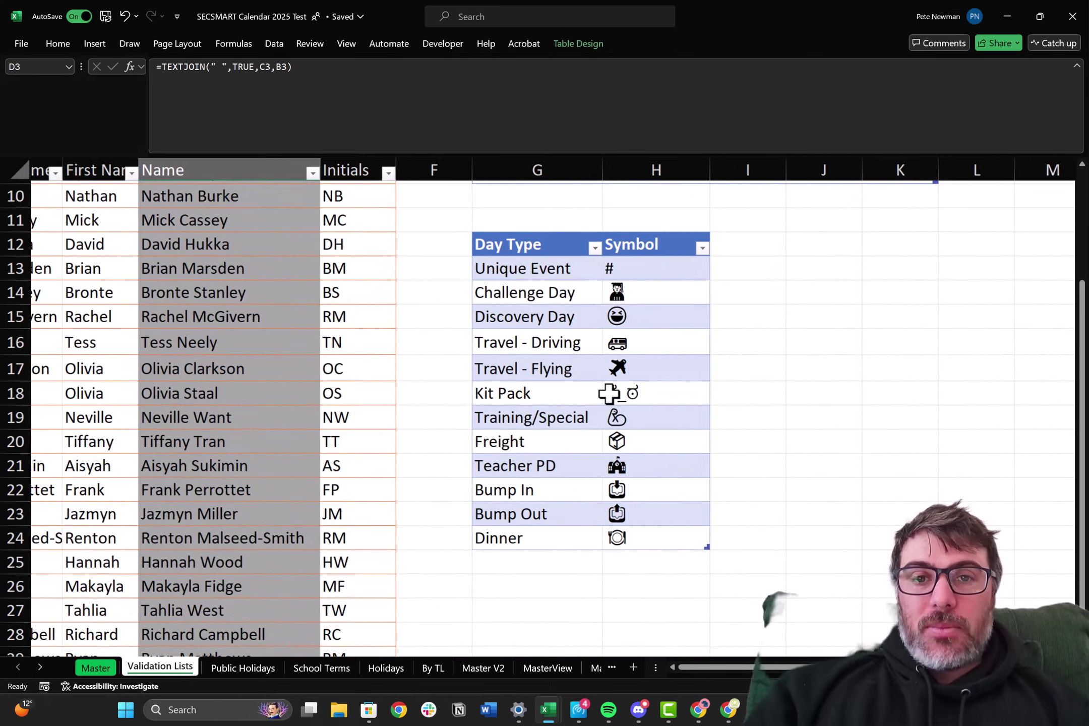
Step: Review the Symbol entries of the Day Type table one by one, from Unique Event in H13 down to Dinner in H24
{"action": "left_click", "coordinate": [645, 273]}
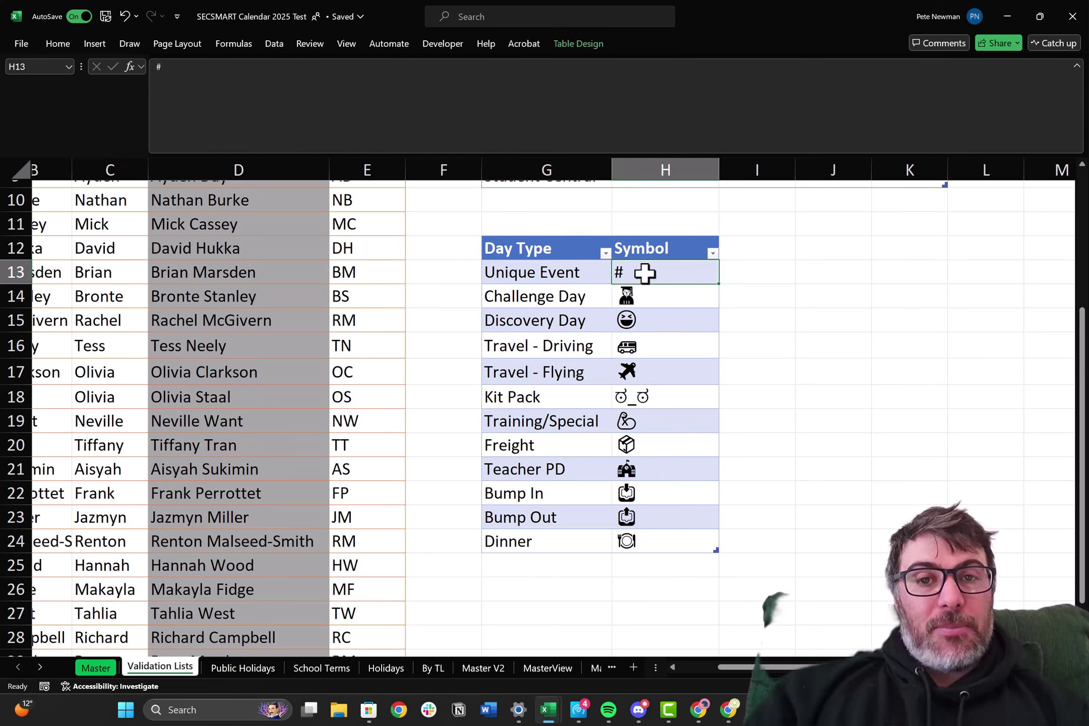
{"action": "key", "text": "Down"}
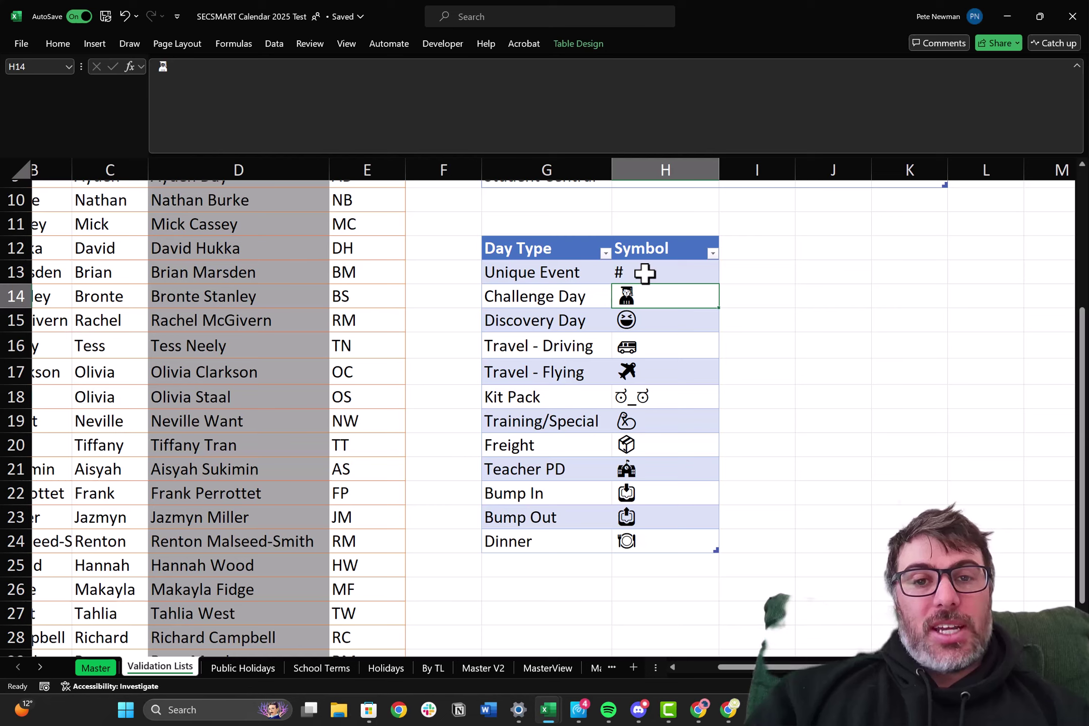
{"action": "key", "text": "Down"}
{"action": "key", "text": "Down"}
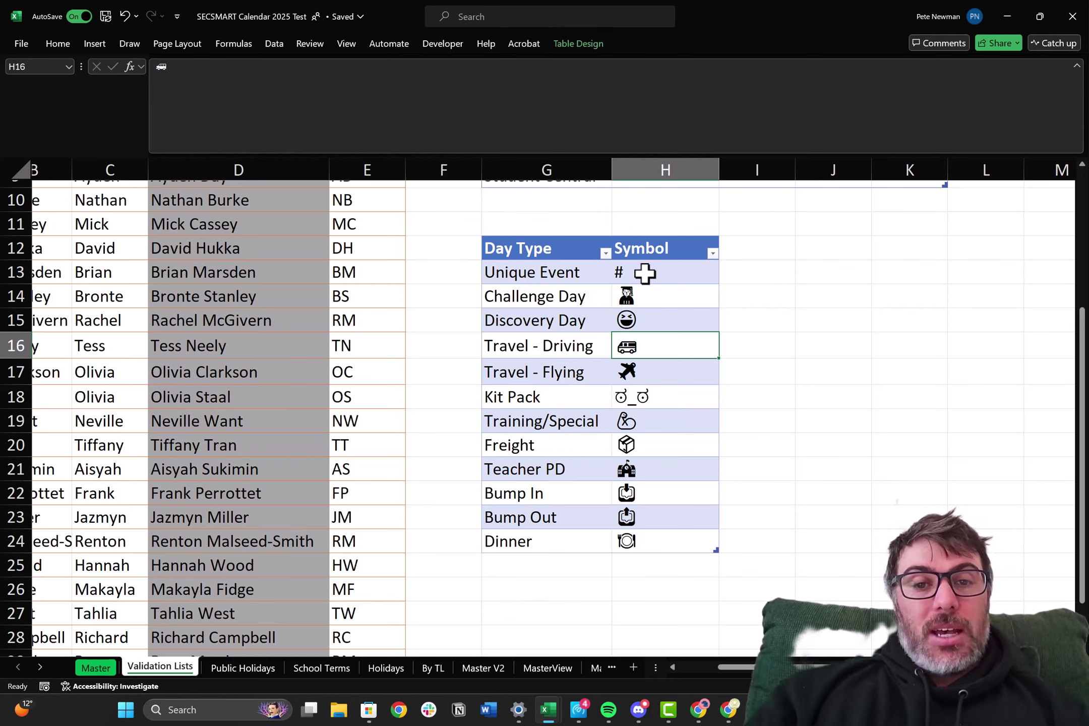
{"action": "key", "text": "Down"}
{"action": "key", "text": "Down"}
{"action": "key", "text": "Down"}
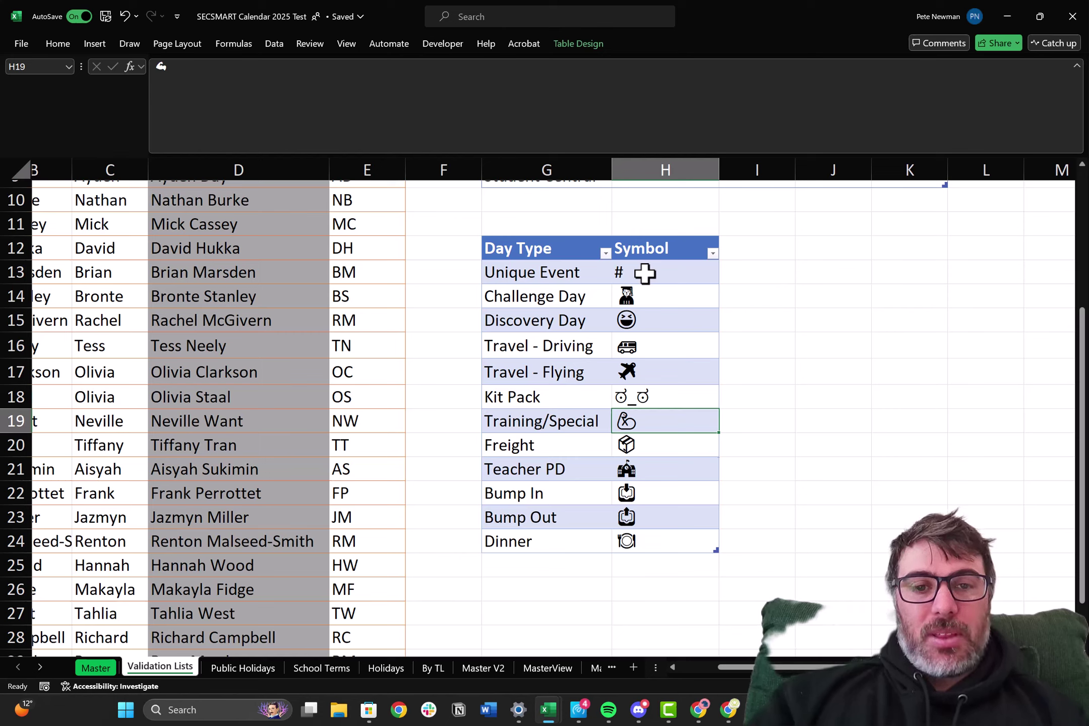
{"action": "key", "text": "Down"}
{"action": "key", "text": "Down"}
{"action": "key", "text": "Down"}
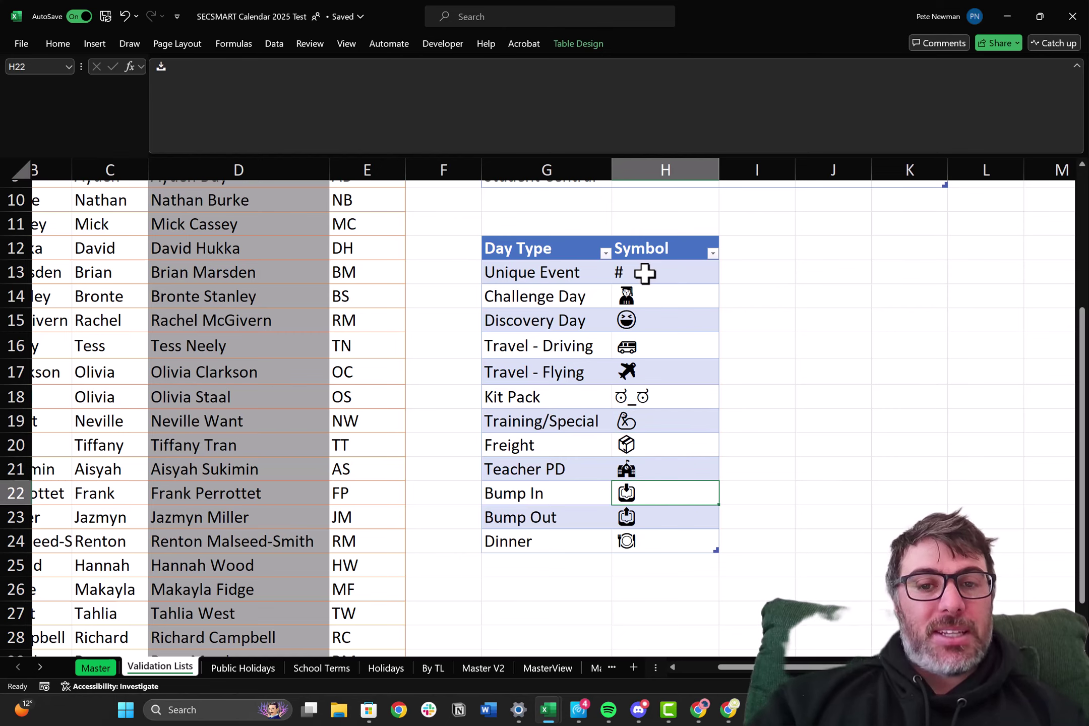
{"action": "key", "text": "Down"}
{"action": "key", "text": "Up"}
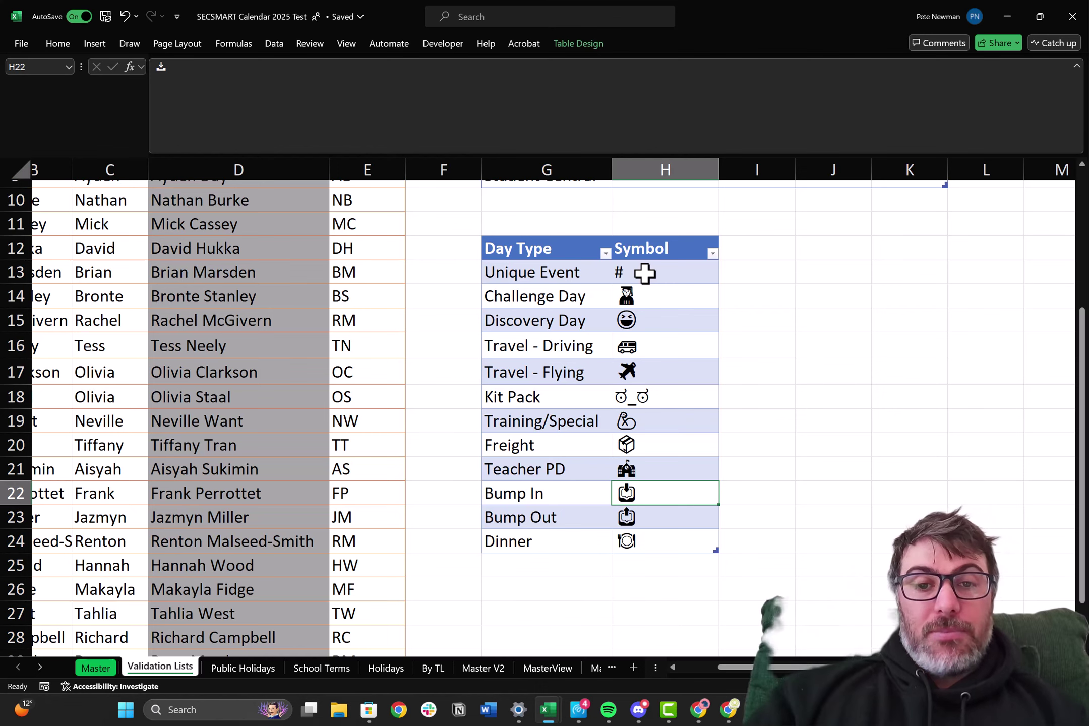
{"action": "key", "text": "Down"}
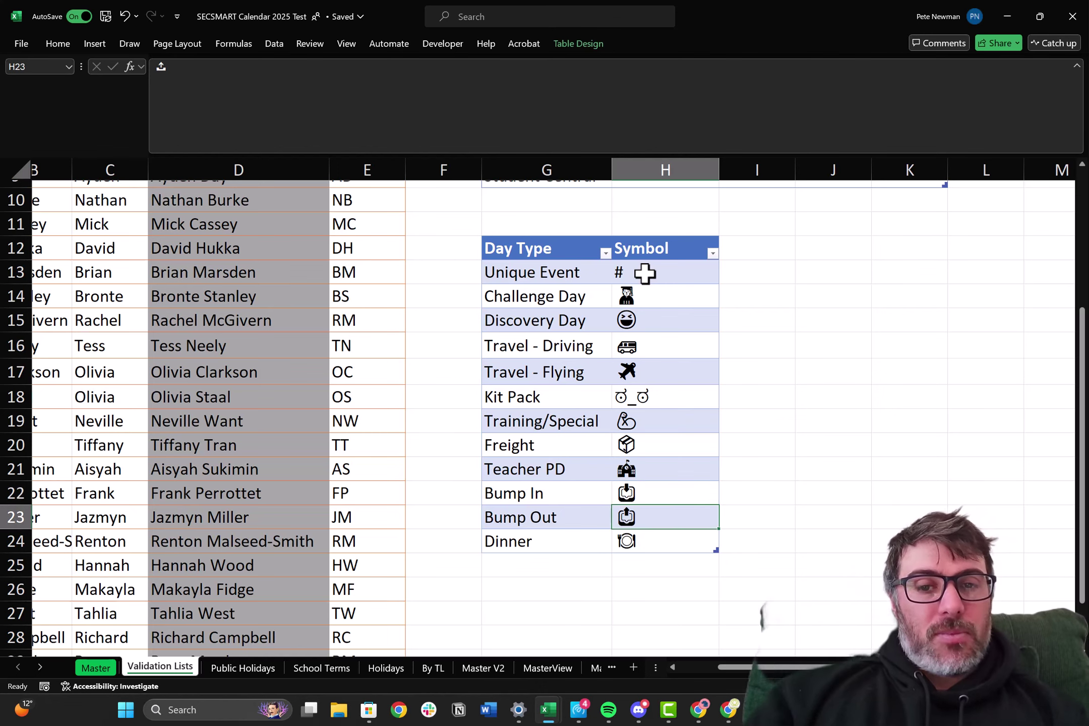
{"action": "key", "text": "Down"}
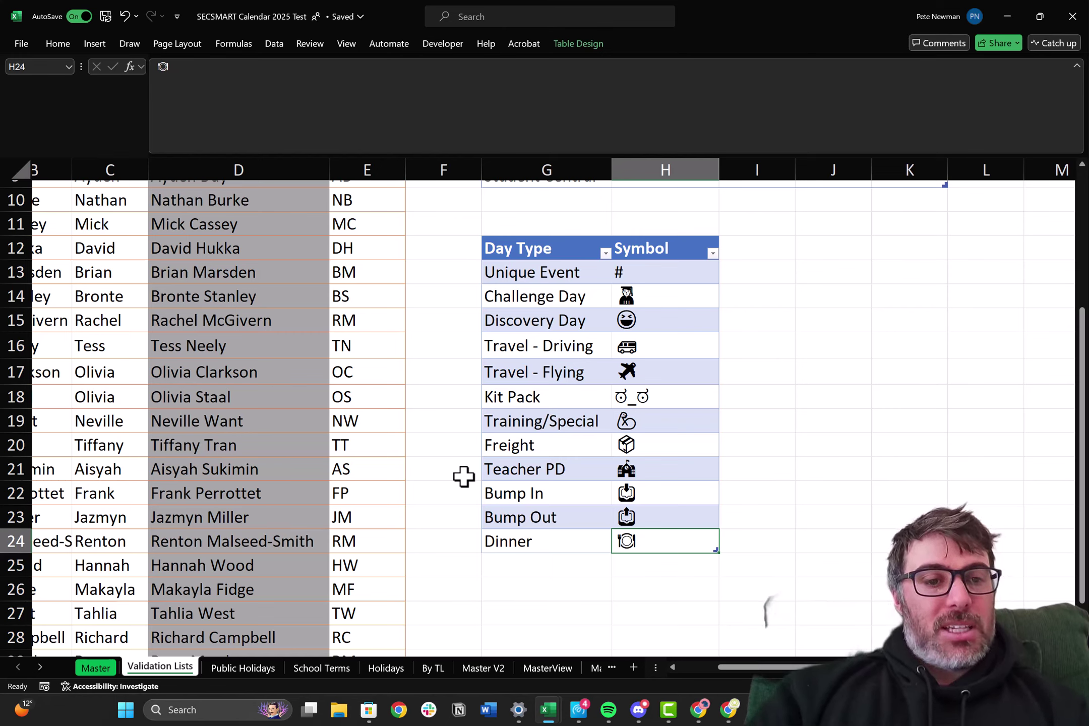
Step: Return to the Master sheet and recheck the Orange Kit EA and Day Type cells in row 37
{"action": "left_click", "coordinate": [94, 668]}
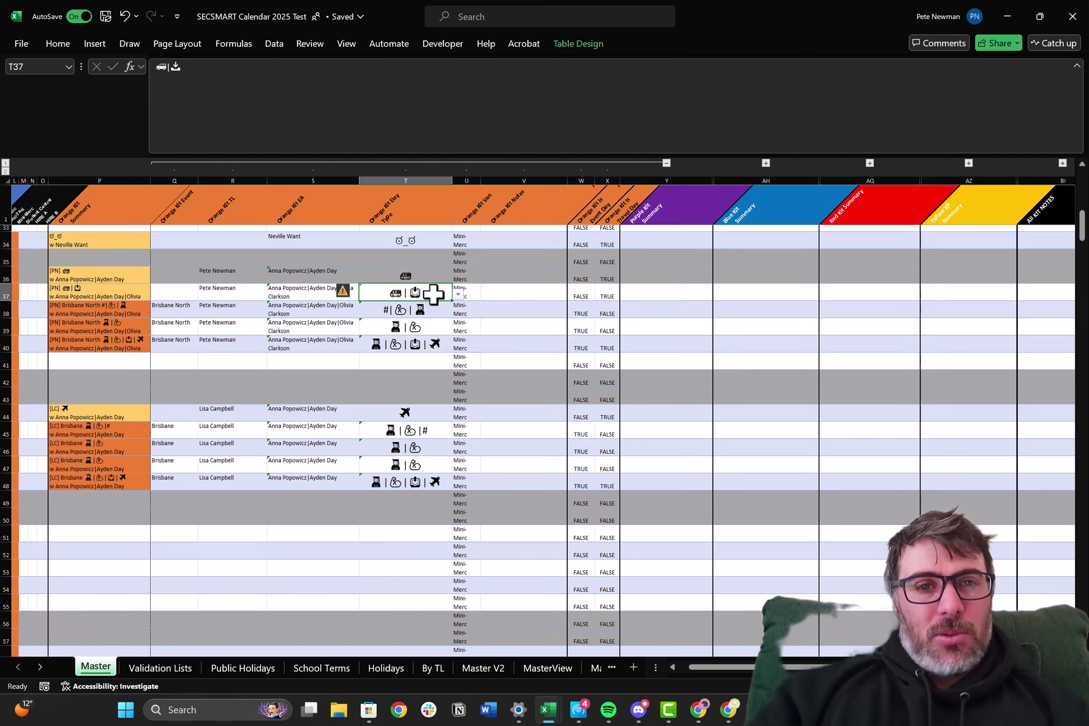
{"action": "left_click", "coordinate": [319, 292]}
{"action": "left_click", "coordinate": [386, 295]}
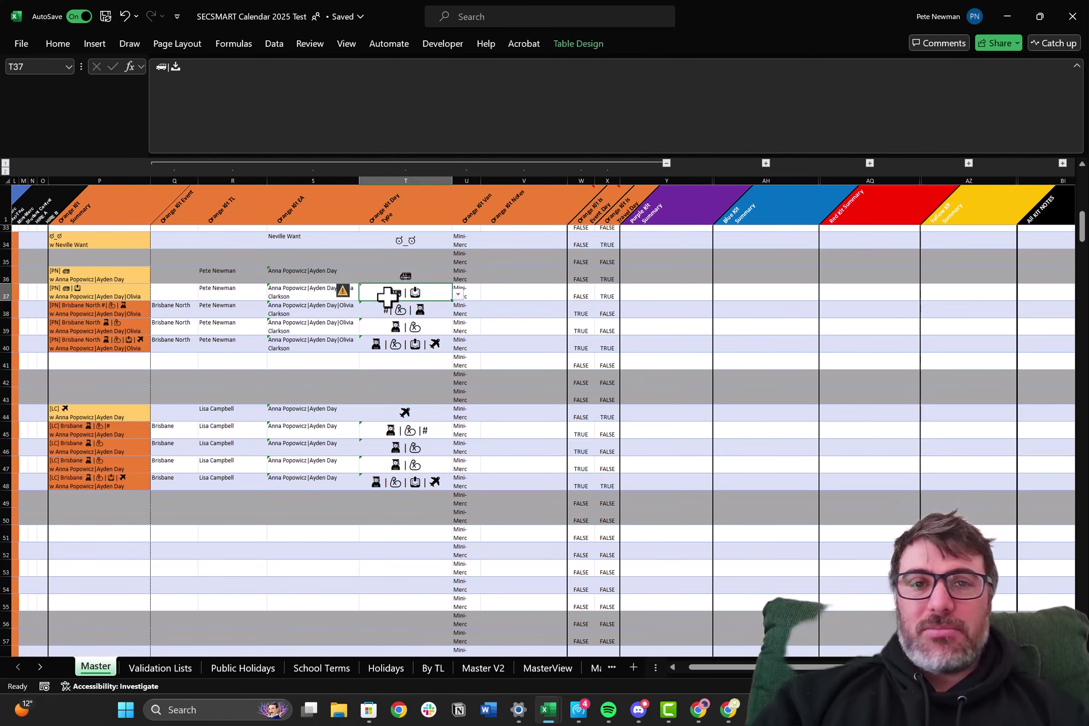
Step: Enter "Orange Note" as the Orange Kit note in V37
{"action": "left_click", "coordinate": [492, 289]}
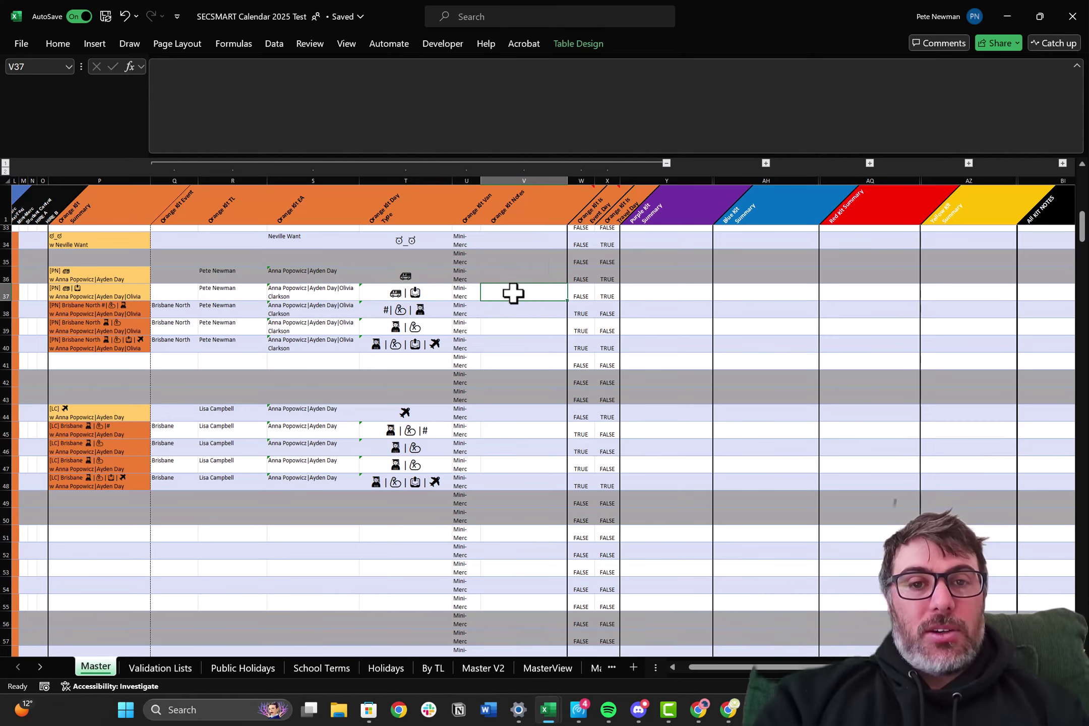
{"action": "type", "text": "Orange Note"}
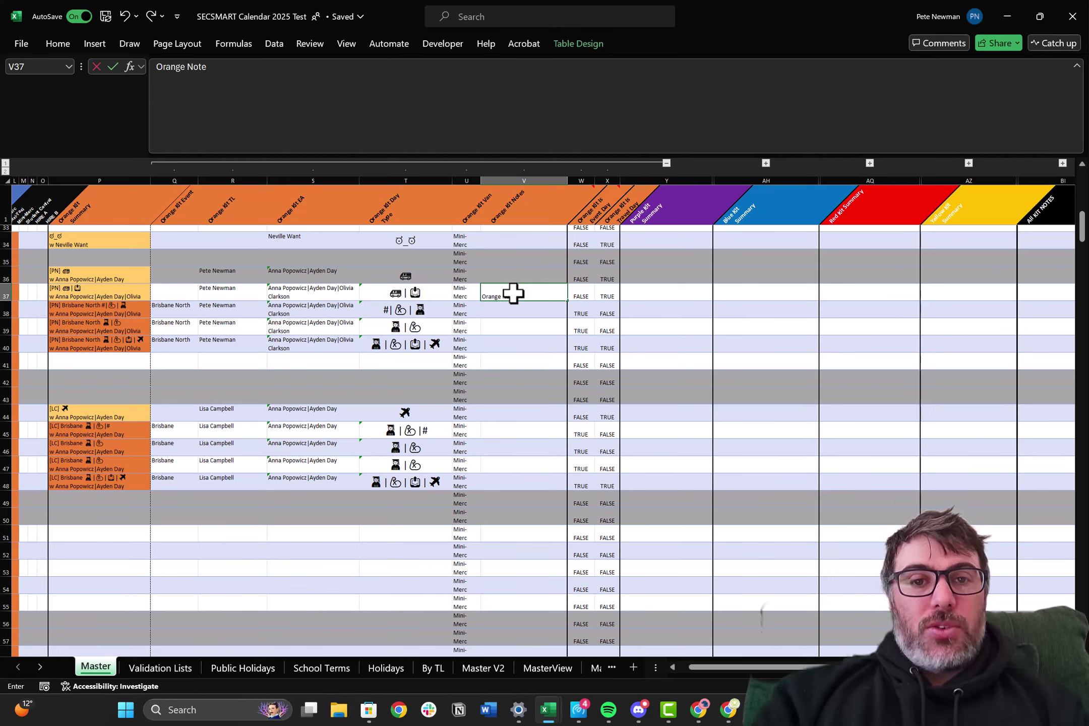
{"action": "key", "text": "Return"}
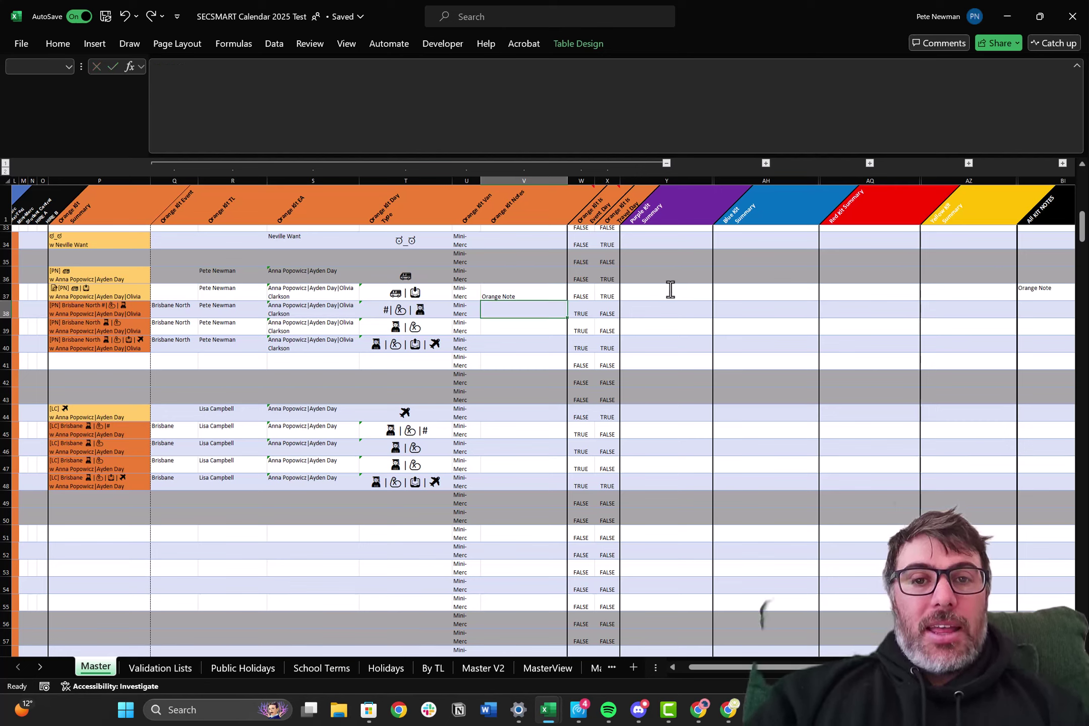
Step: Collapse the Orange Kit detail columns and inspect the All KIT NOTES formula for Mon Feb 05 in BI37
{"action": "left_click", "coordinate": [666, 163]}
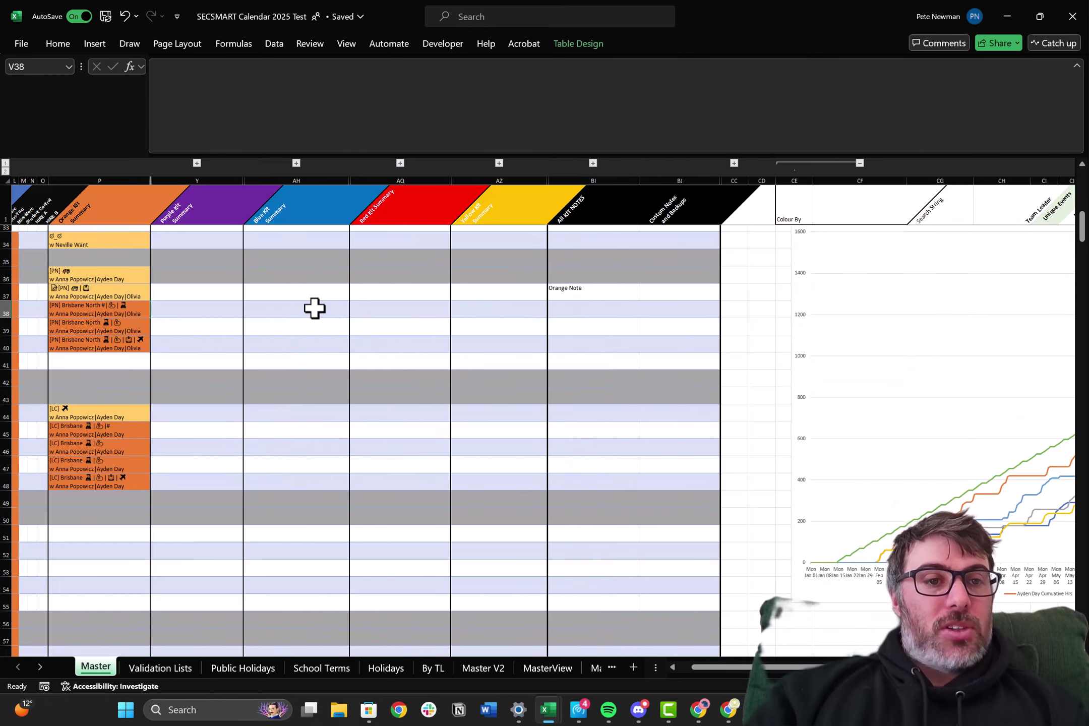
{"action": "scroll", "coordinate": [153, 292], "scroll_direction": "up", "scroll_amount": 5}
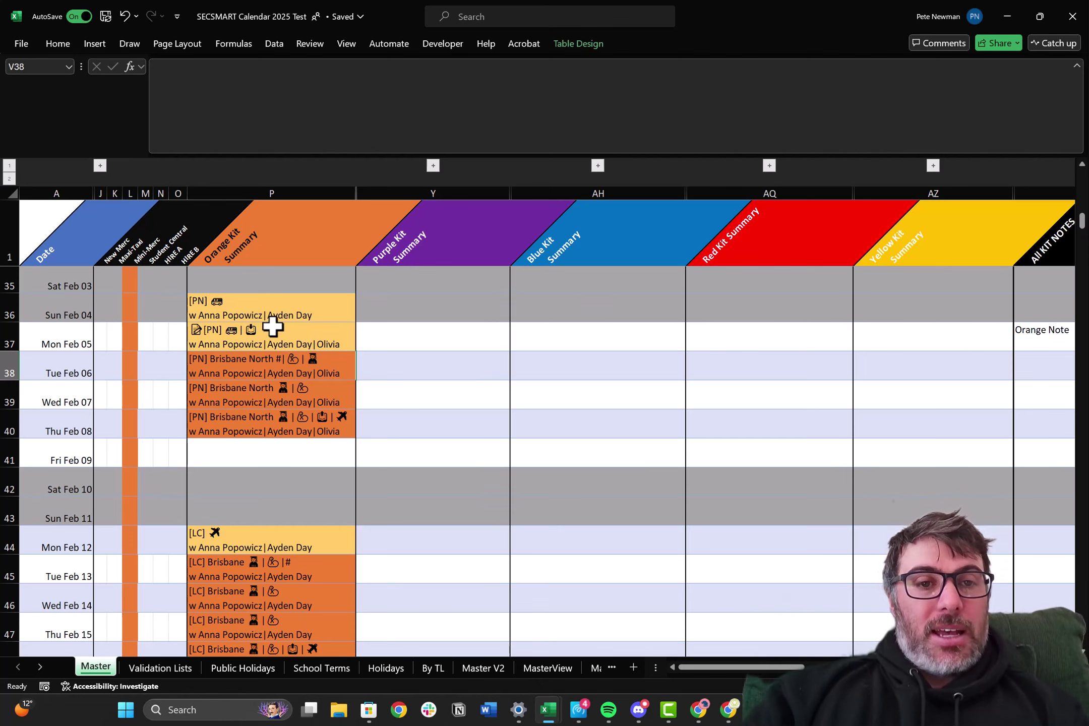
{"action": "scroll", "coordinate": [272, 327], "scroll_direction": "down", "scroll_amount": 5}
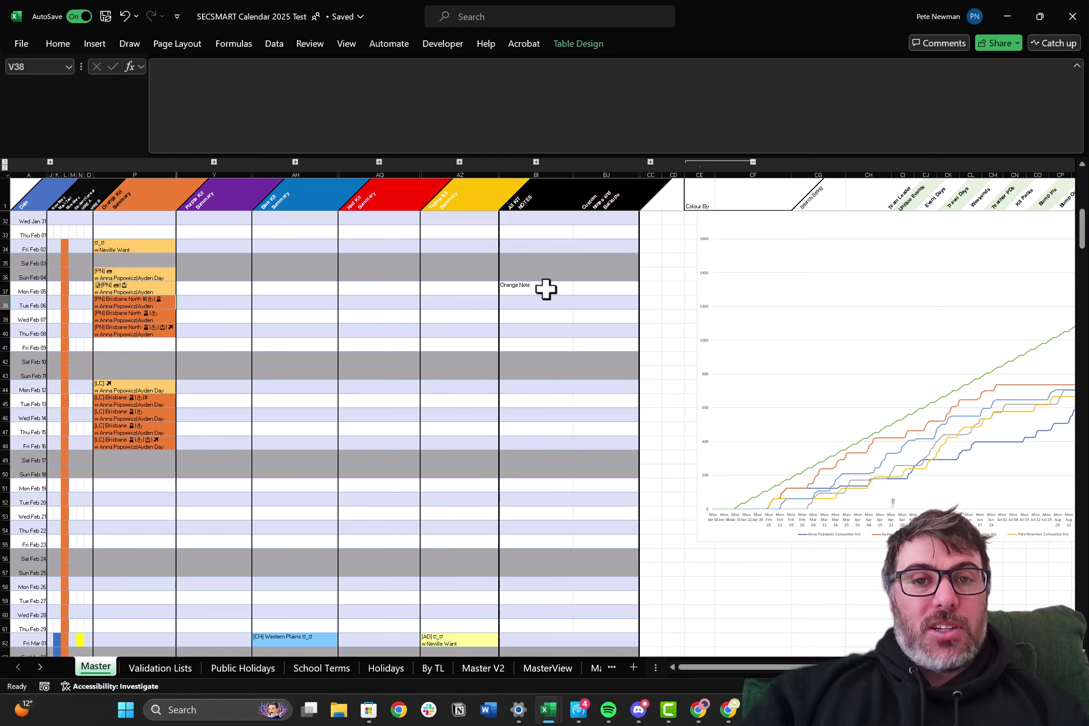
{"action": "left_click", "coordinate": [546, 289]}
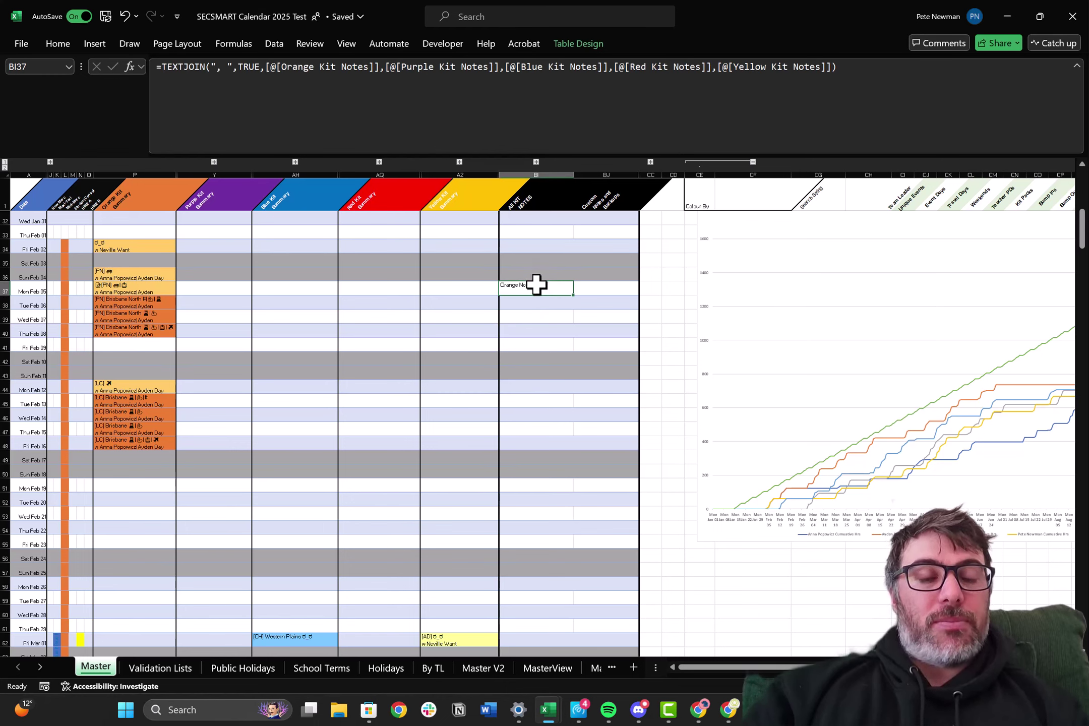
Step: Expand the Purple Kit detail columns and enter "Purple" as the Purple Kit note for Mon Feb 05 in AE37
{"action": "left_click", "coordinate": [295, 162]}
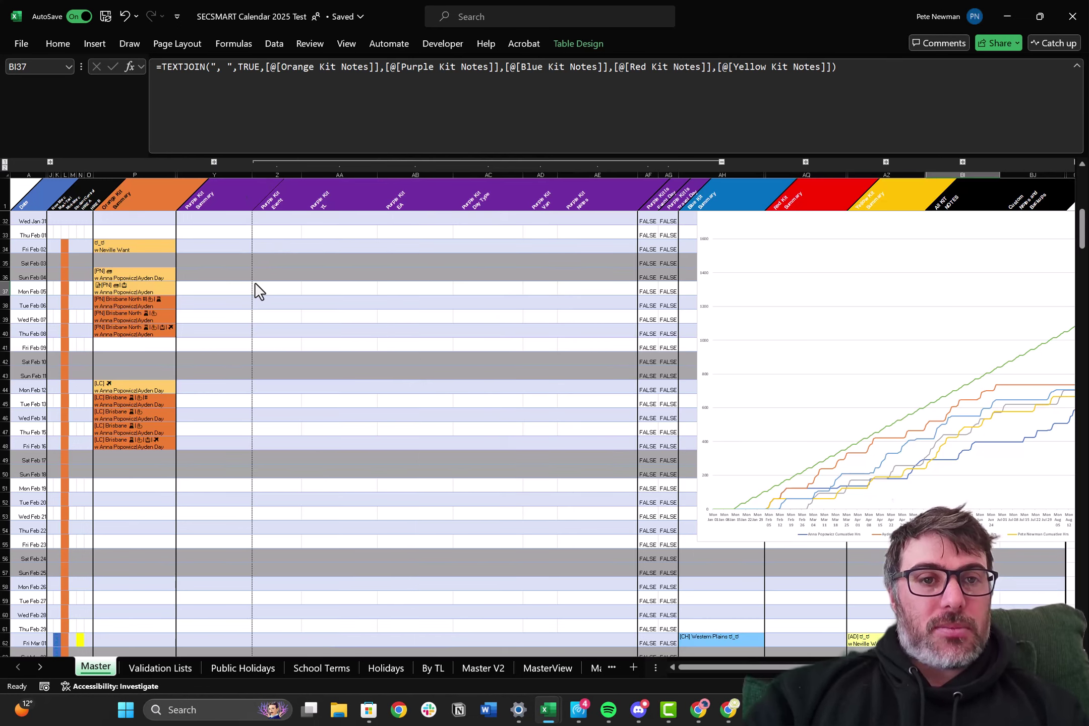
{"action": "left_click", "coordinate": [583, 288]}
{"action": "type", "text": "Purple"}
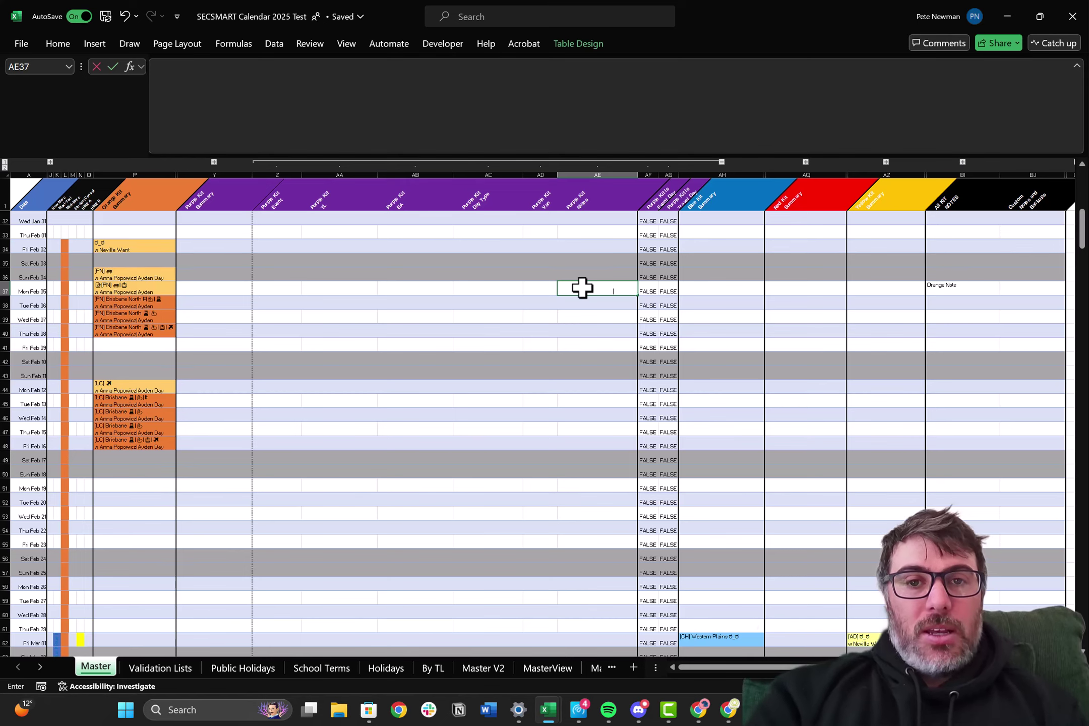
{"action": "key", "text": "Return"}
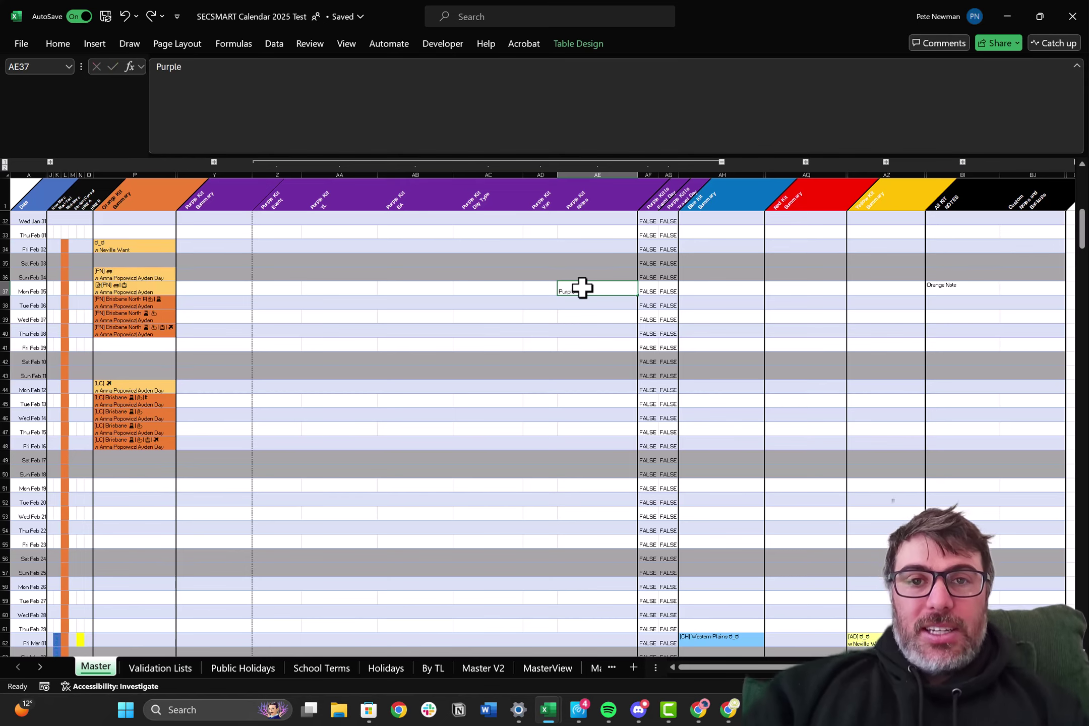
Step: Collapse the Purple Kit detail columns and examine the combined All KIT NOTES entry for Mon Feb 05
{"action": "left_click", "coordinate": [721, 162]}
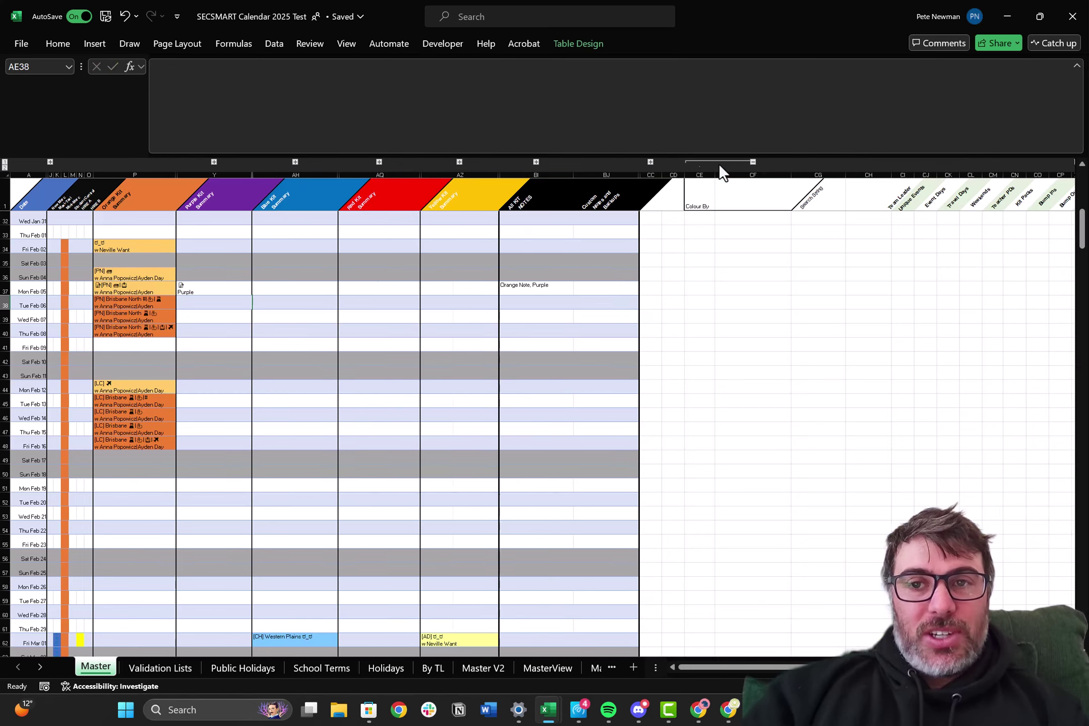
{"action": "left_click", "coordinate": [542, 299]}
{"action": "left_click", "coordinate": [550, 292]}
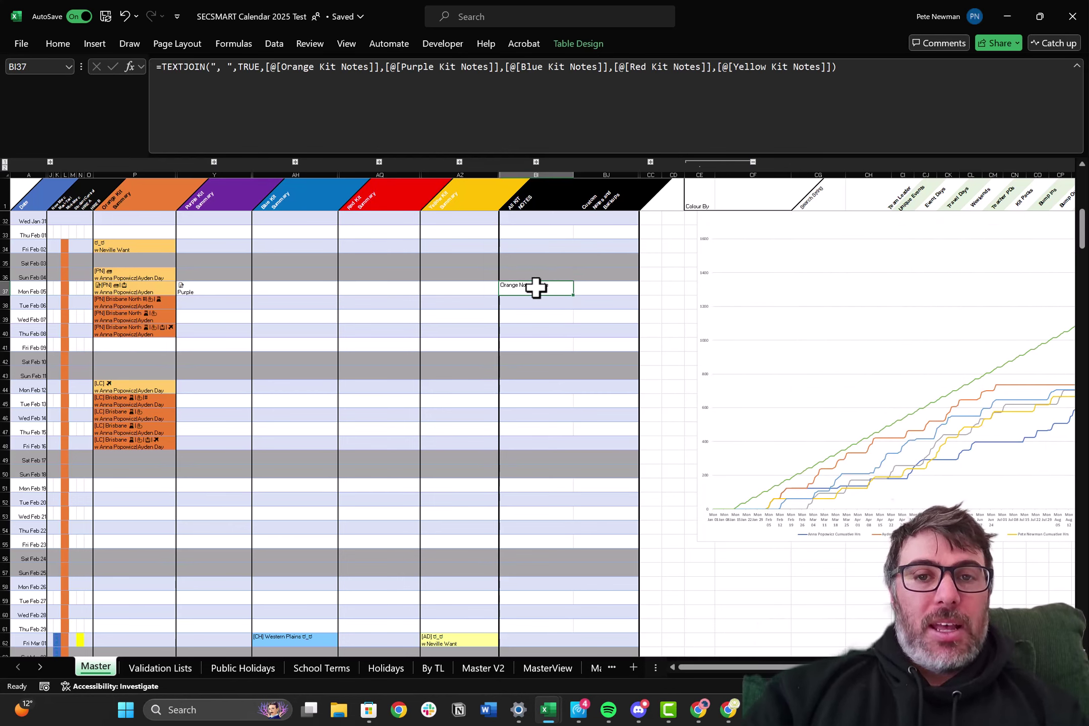
Step: Compare the All KIT NOTES column with the Custom Notes and Backups column around the early February rows
{"action": "left_click", "coordinate": [598, 286]}
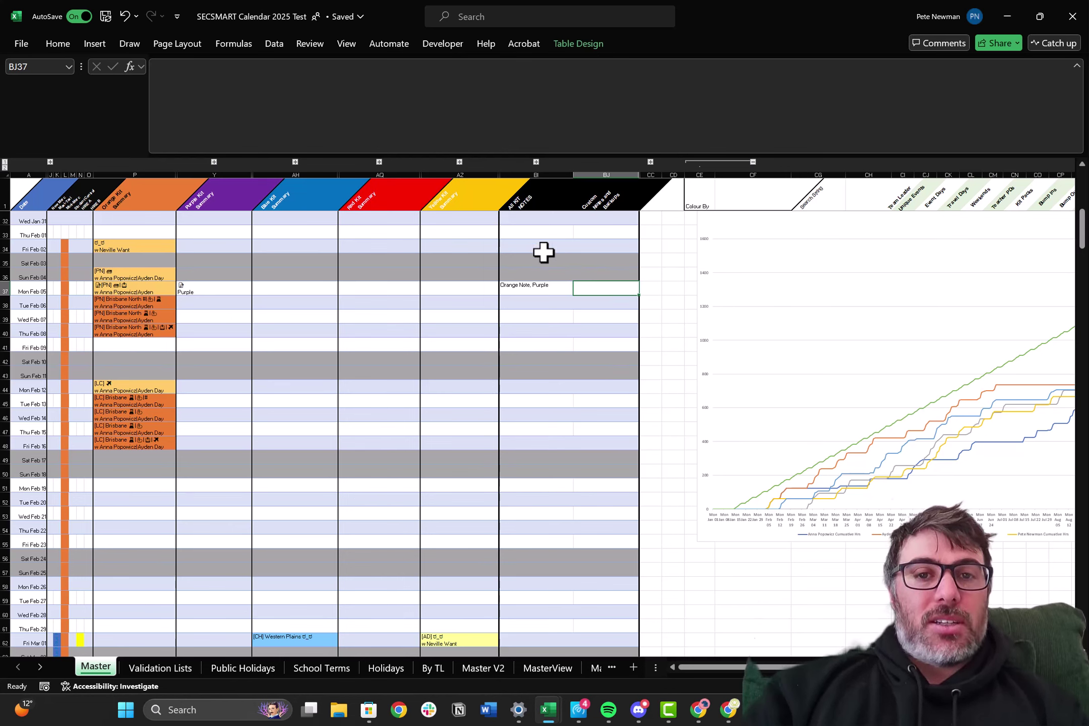
{"action": "left_click_drag", "start_coordinate": [540, 236], "coordinate": [529, 370]}
{"action": "left_click", "coordinate": [609, 304]}
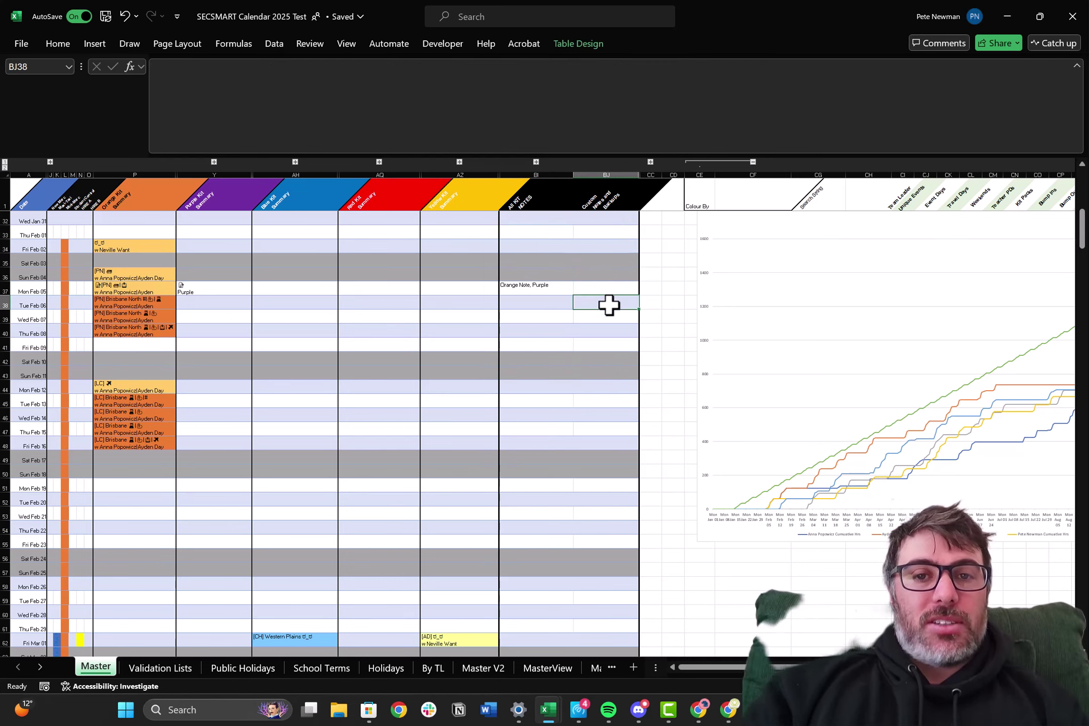
{"action": "left_click_drag", "start_coordinate": [609, 305], "coordinate": [601, 458]}
{"action": "left_click", "coordinate": [609, 258]}
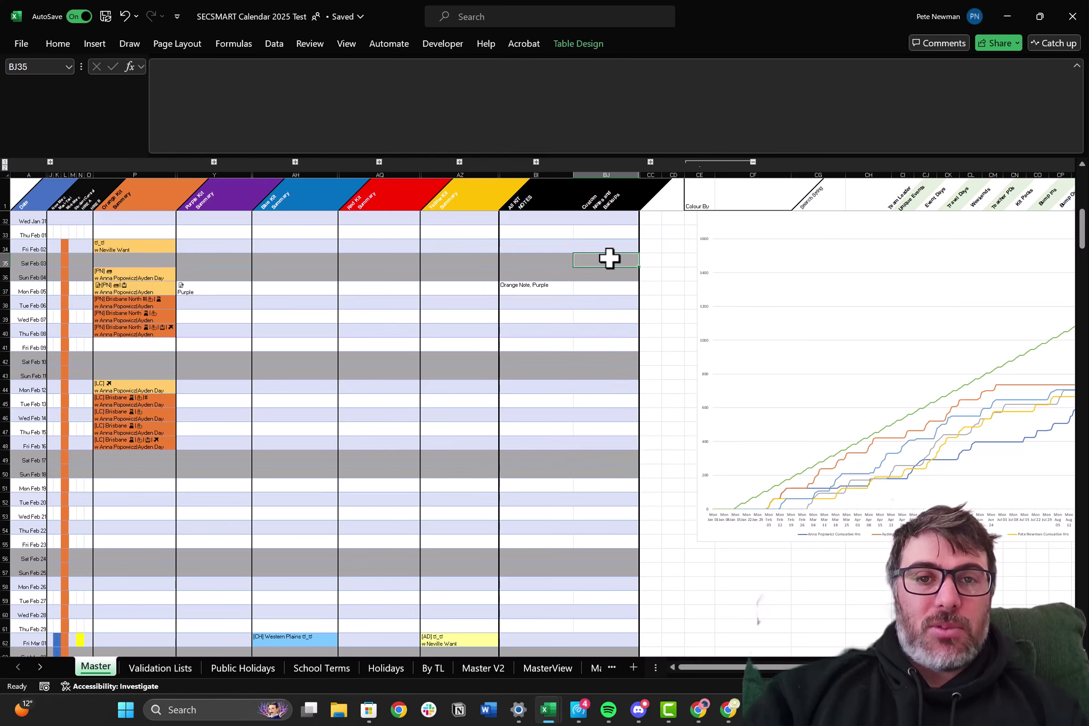
{"action": "left_click", "coordinate": [558, 298]}
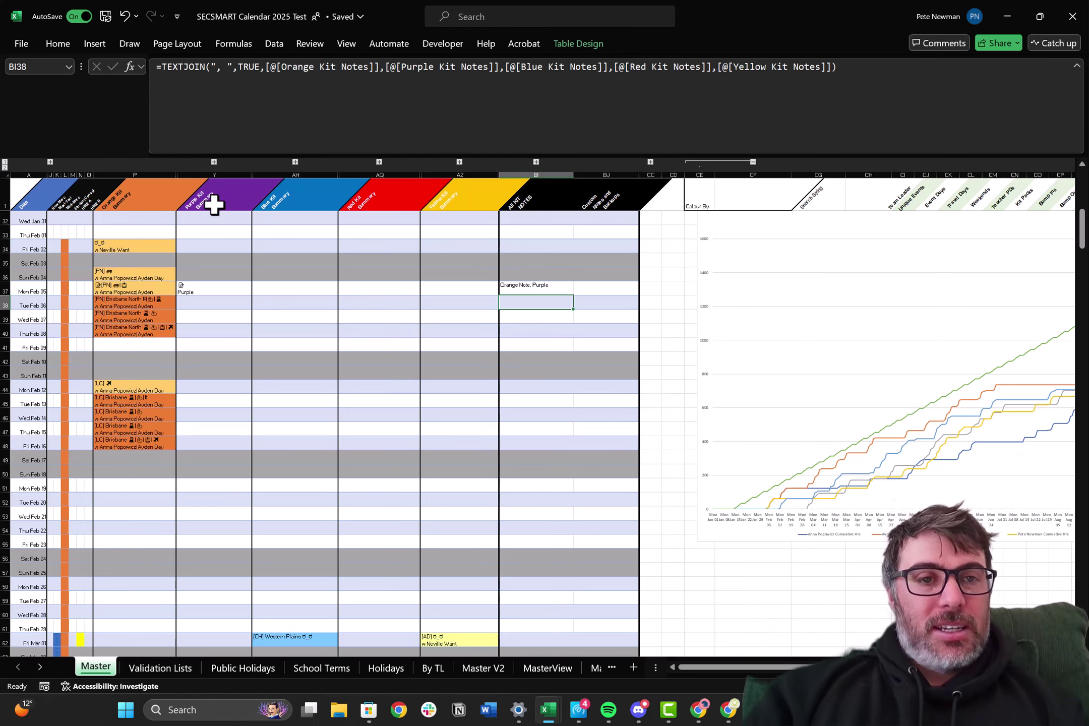
Step: Undo the Purple Kit column group changes and the "Purple" note entry for Mon Feb 05
{"action": "key", "text": "ctrl+z"}
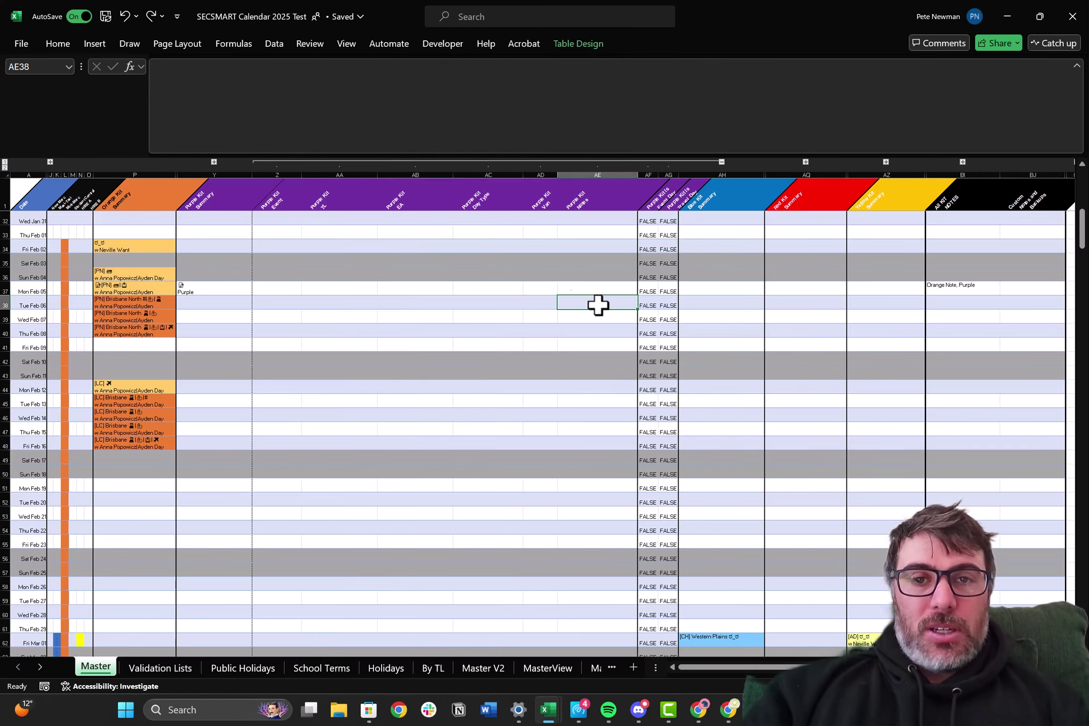
{"action": "key", "text": "ctrl+z"}
{"action": "key", "text": "ctrl+z"}
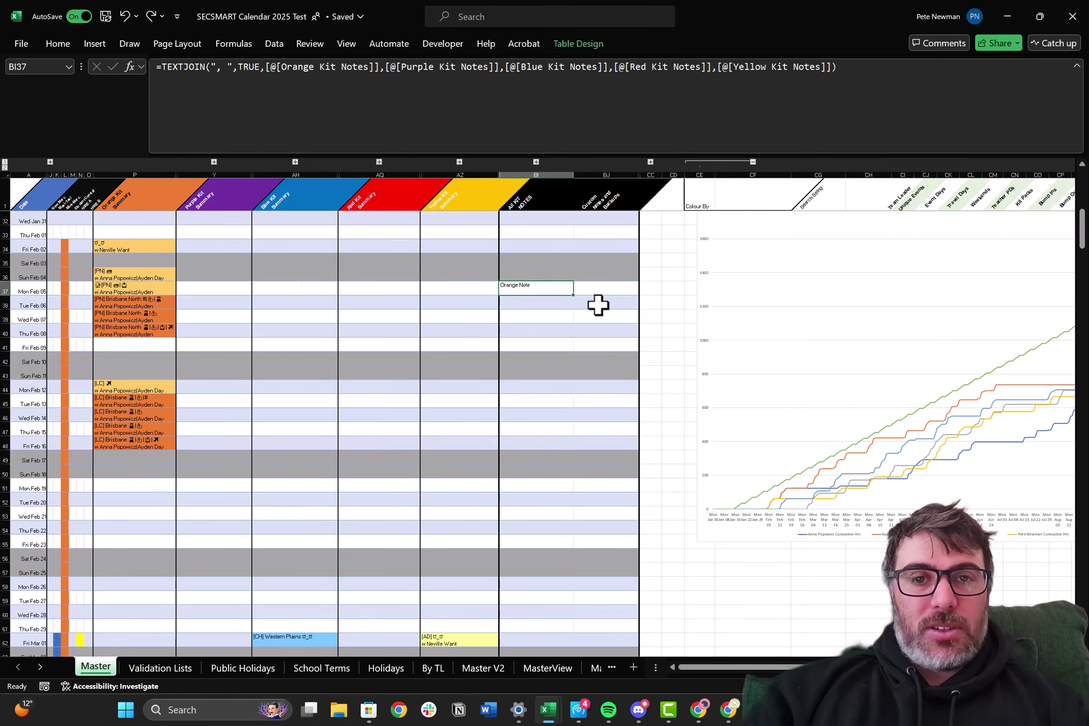
Step: Remove the test note from the Orange Kit Notes cell V37 and collapse the Orange Kit detail columns
{"action": "scroll", "coordinate": [598, 305], "scroll_direction": "up", "scroll_amount": 5}
{"action": "scroll", "coordinate": [598, 305], "scroll_direction": "down", "scroll_amount": 5}
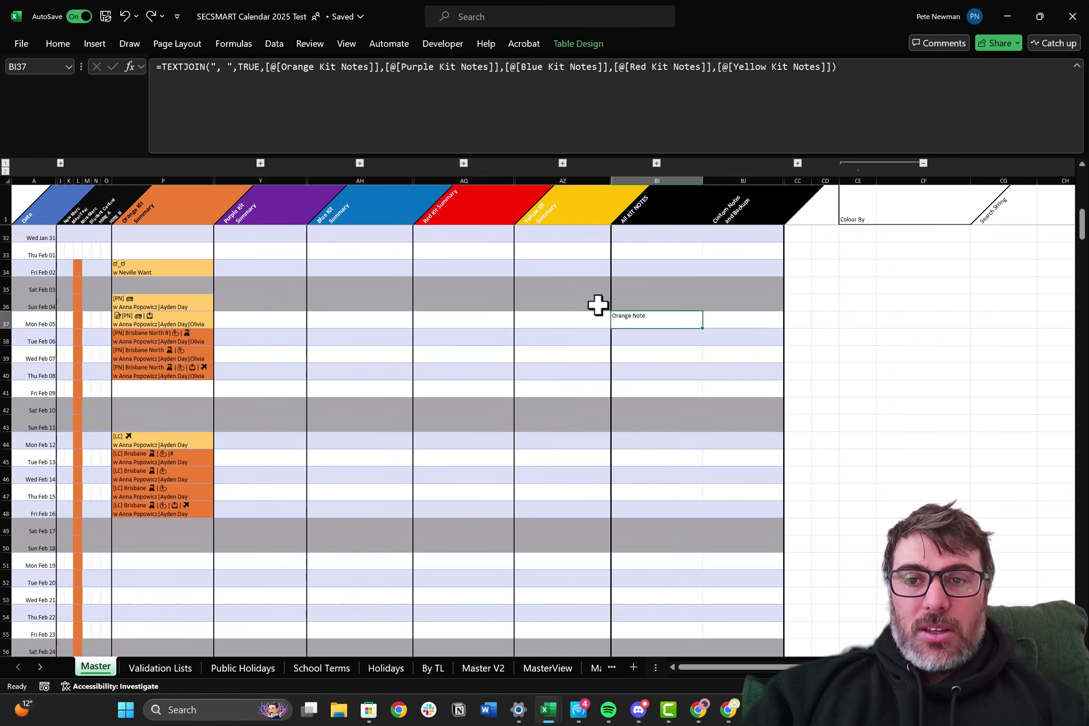
{"action": "scroll", "coordinate": [598, 304], "scroll_direction": "up", "scroll_amount": 2}
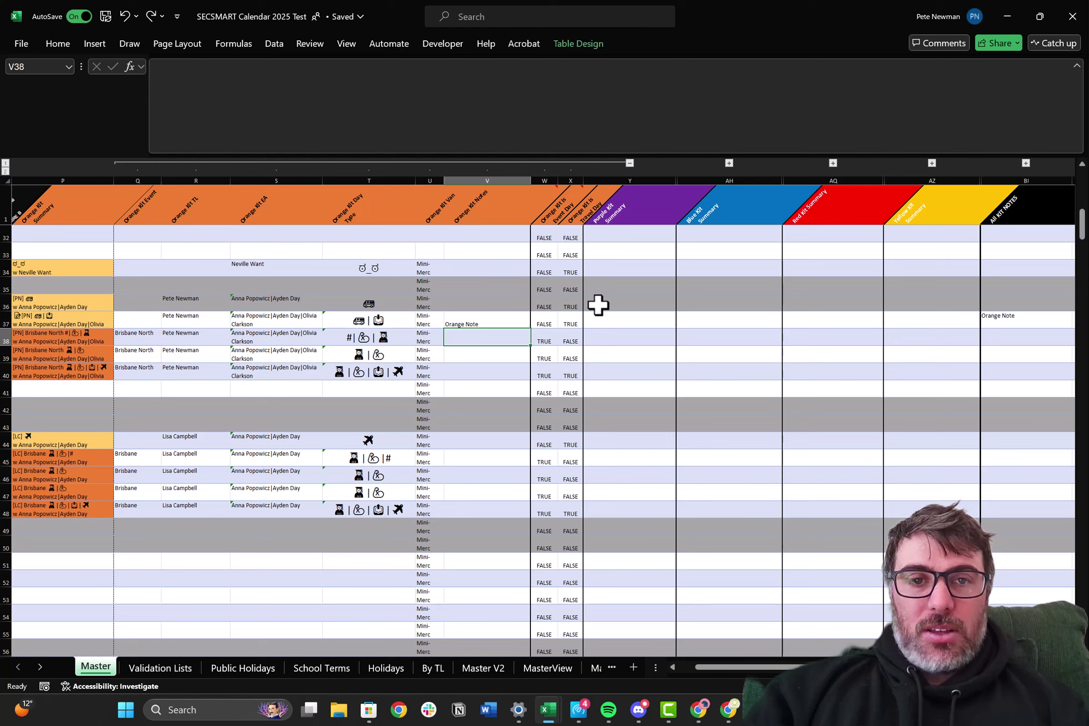
{"action": "left_click", "coordinate": [492, 321]}
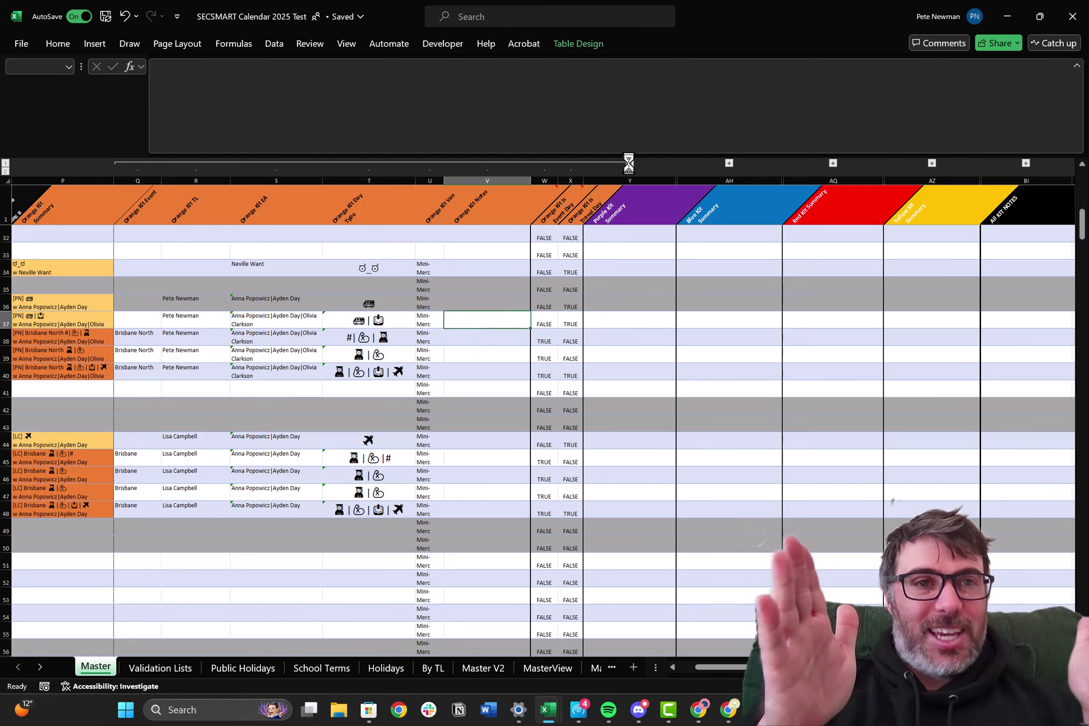
{"action": "left_click", "coordinate": [629, 163]}
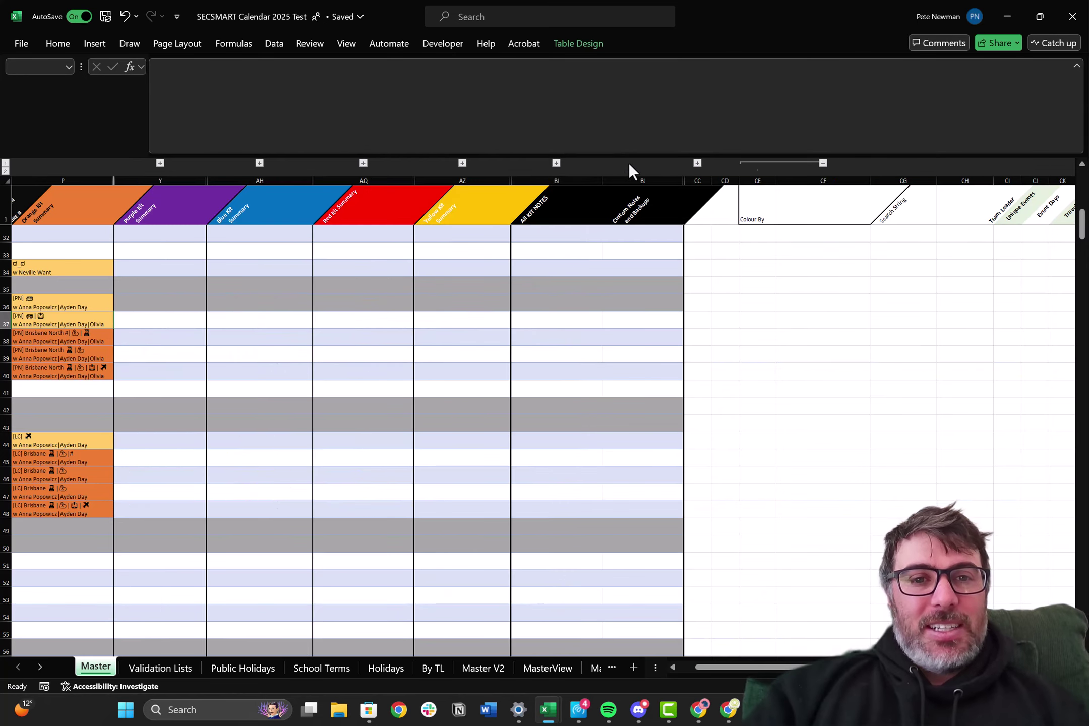
Step: Expand the Orange Kit detail columns and copy the event, TL, EA and day type cells Q37:T37 for Mon Feb 05
{"action": "scroll", "coordinate": [383, 328], "scroll_direction": "left", "scroll_amount": 3}
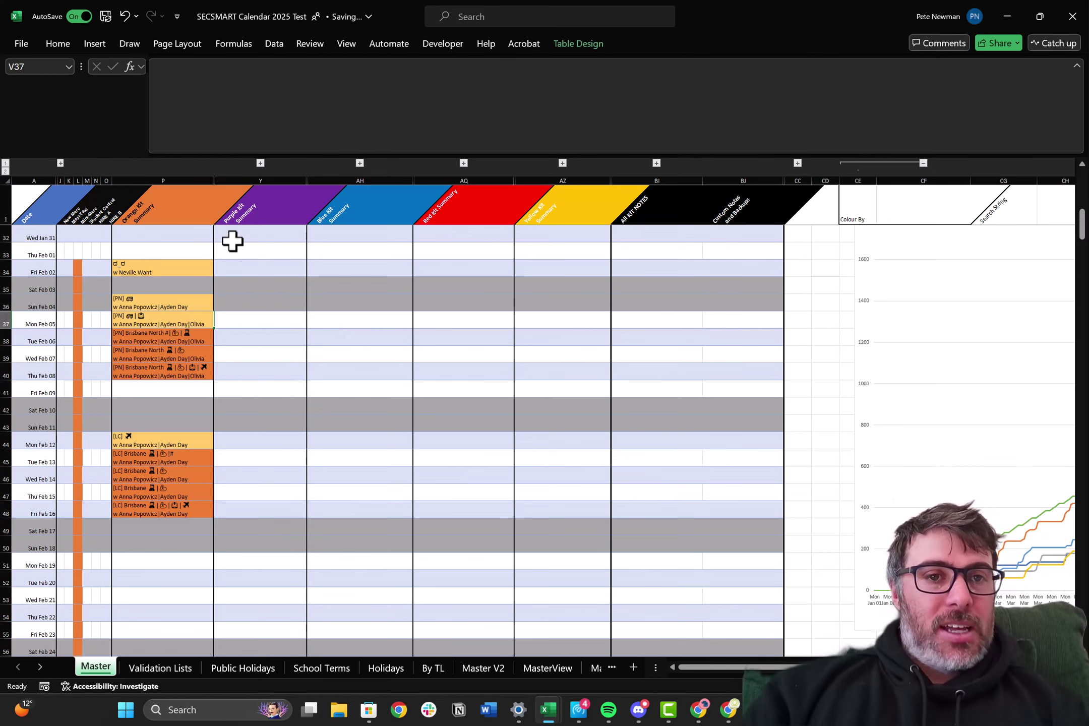
{"action": "left_click", "coordinate": [260, 163]}
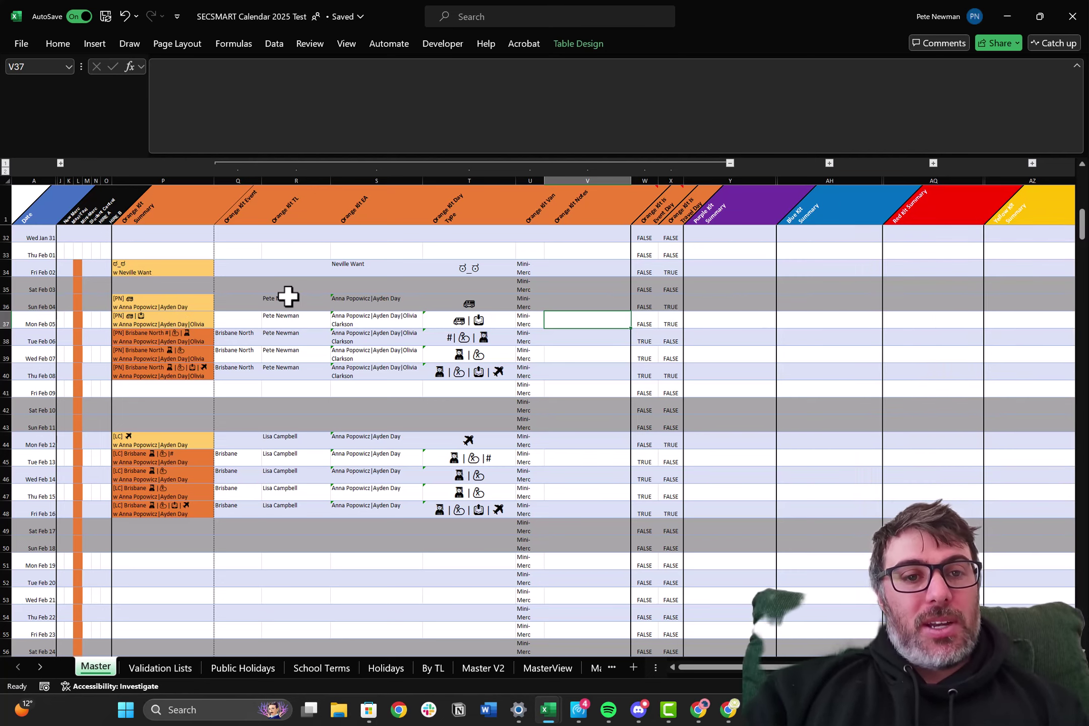
{"action": "left_click_drag", "start_coordinate": [258, 321], "coordinate": [455, 323]}
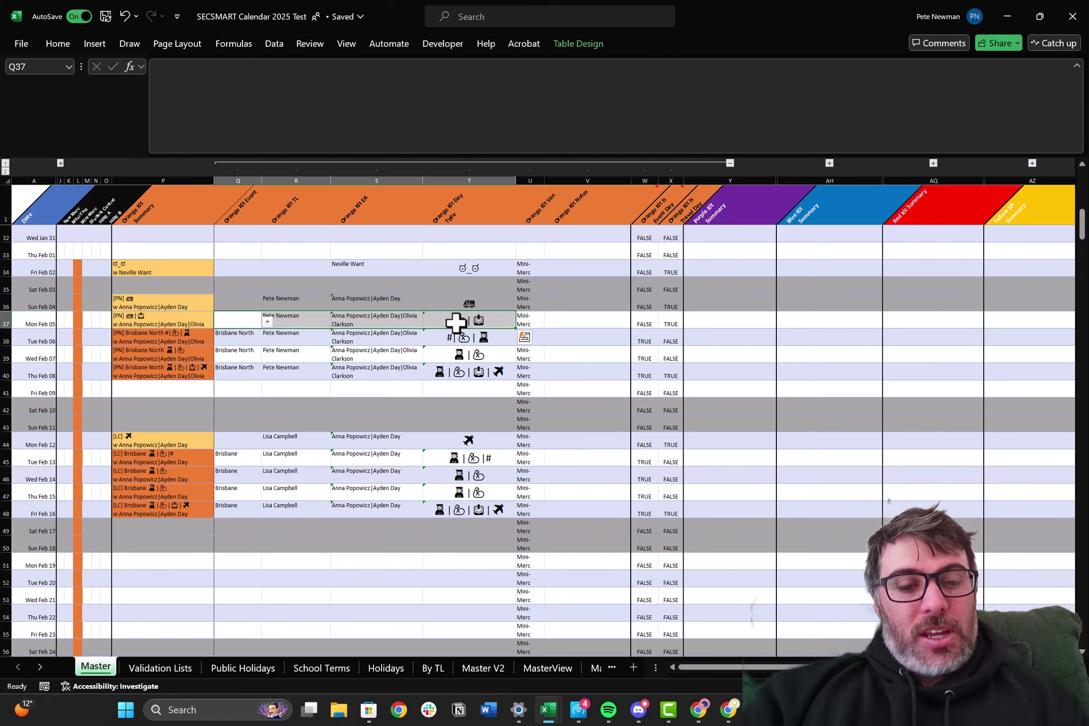
{"action": "key", "text": "ctrl+c"}
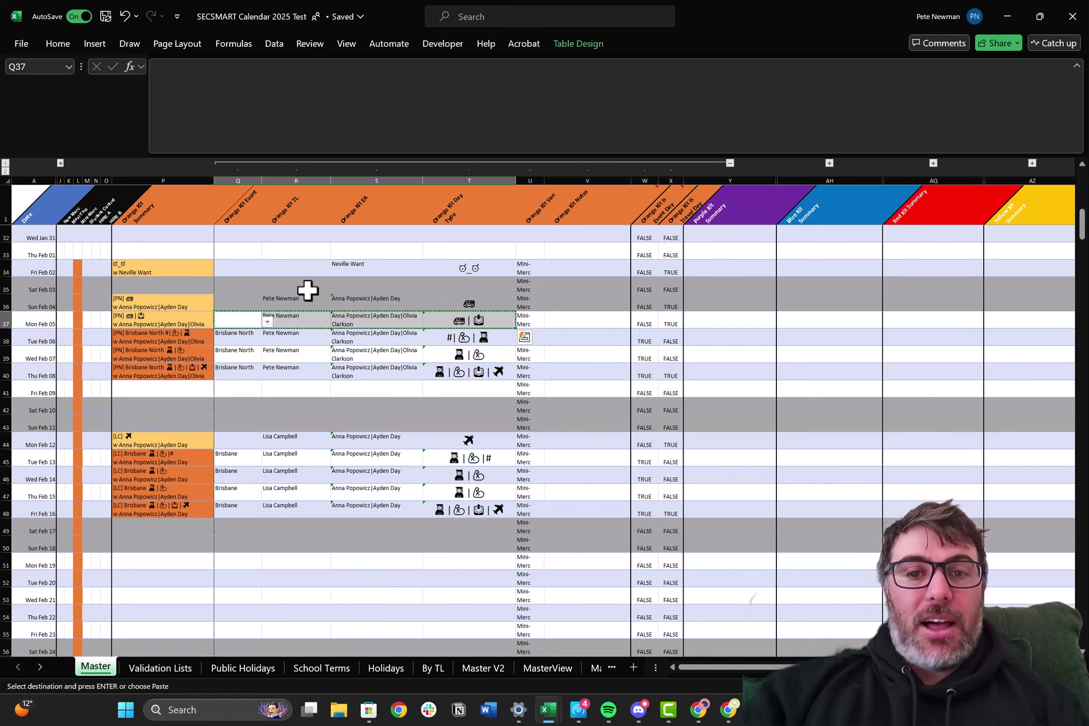
Step: Expand the Purple Kit detail columns and paste the copied Orange Kit entries into Z37:AC37 for Mon Feb 05
{"action": "left_click", "coordinate": [829, 163]}
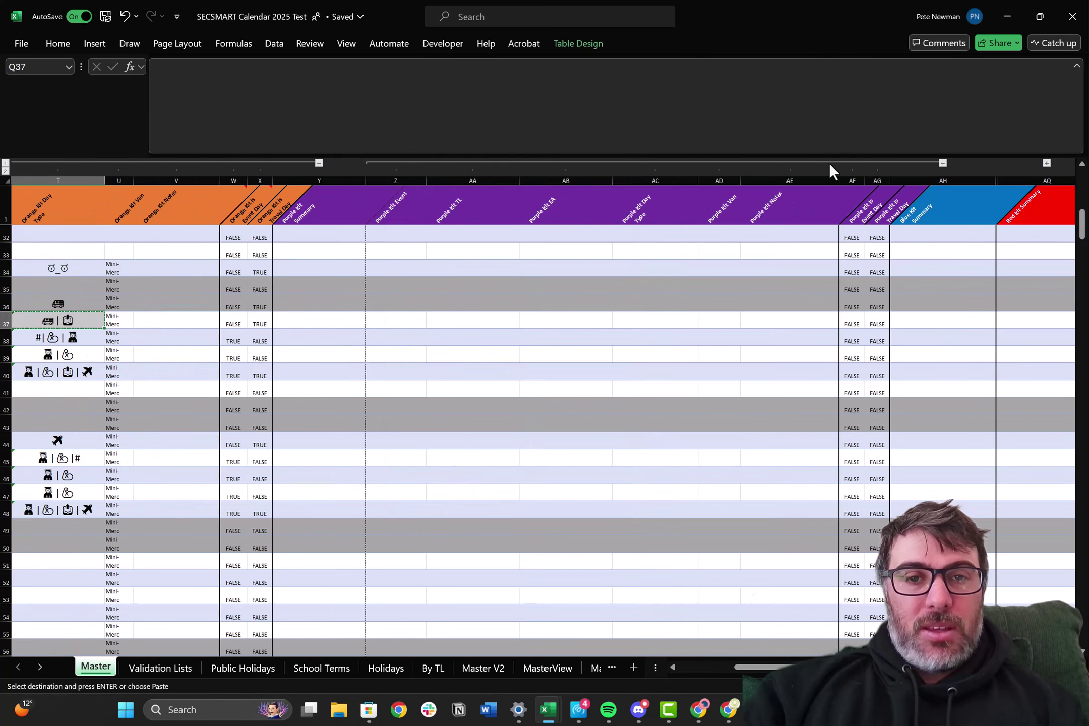
{"action": "right_click", "coordinate": [398, 322]}
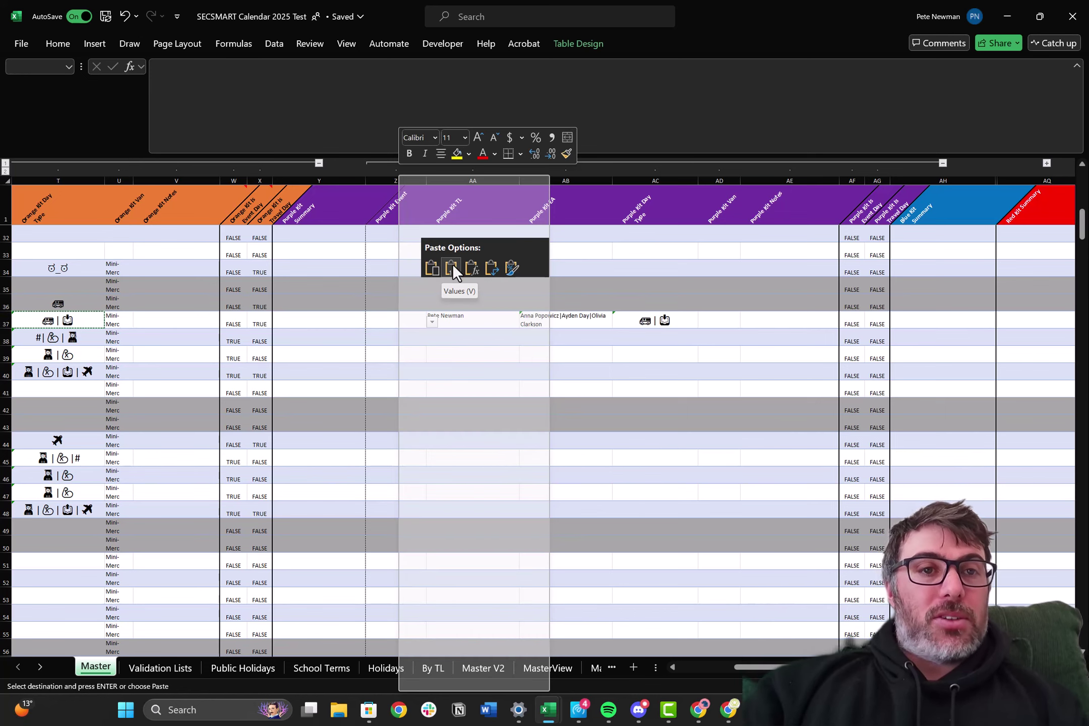
{"action": "left_click", "coordinate": [453, 265]}
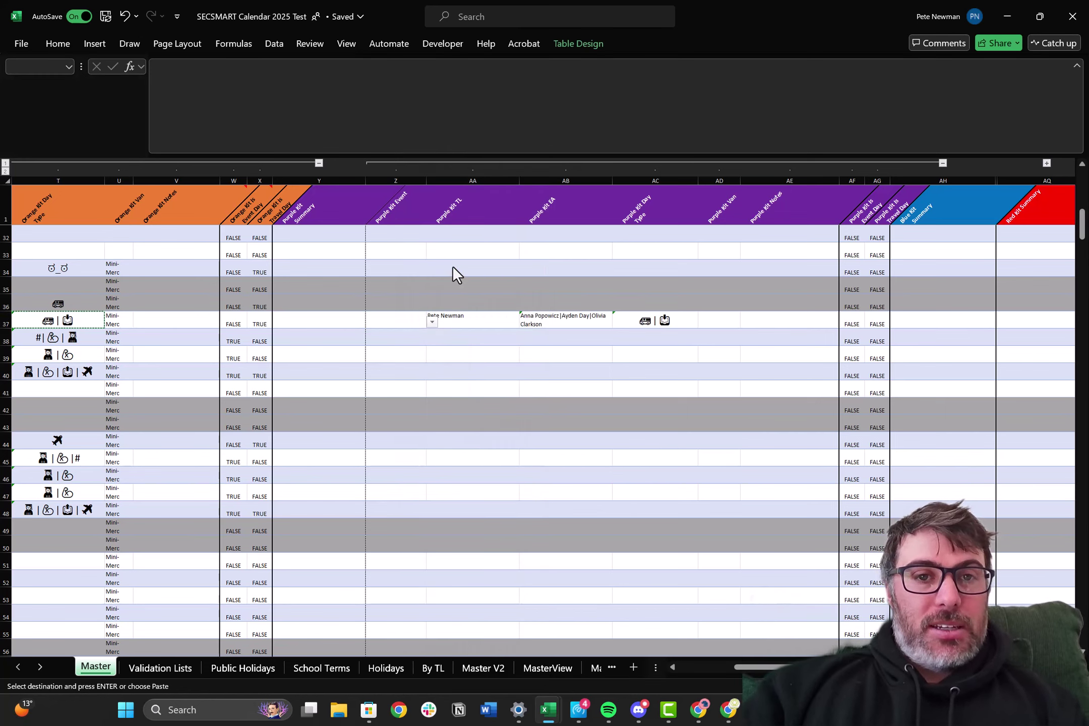
{"action": "key", "text": "ctrl+v"}
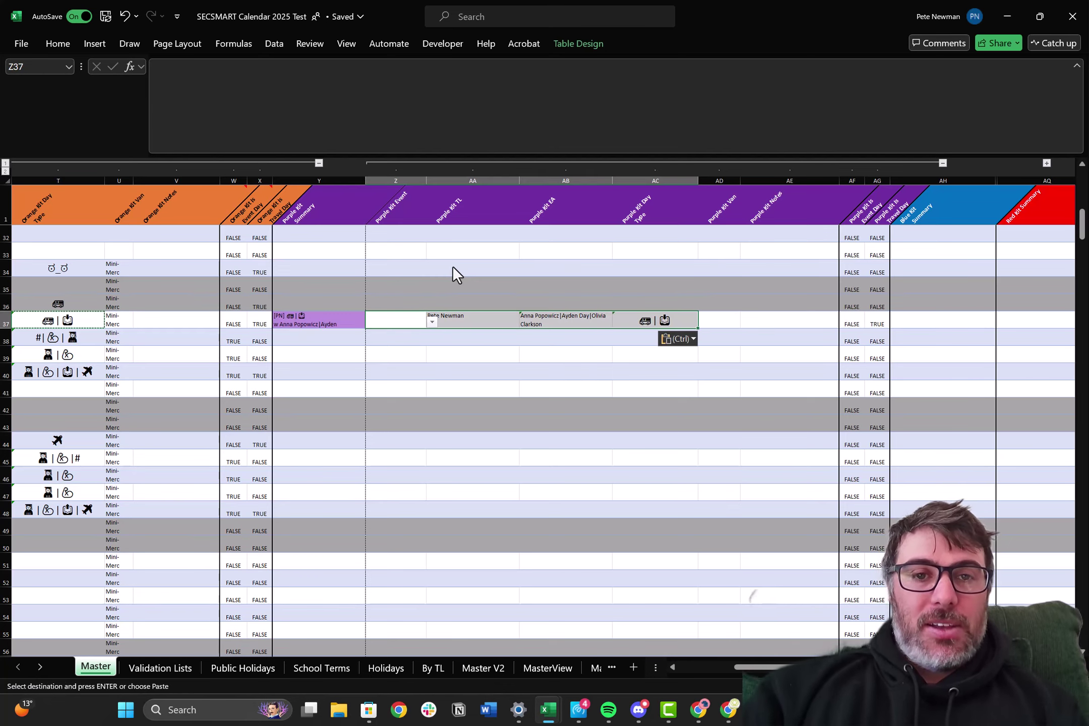
Step: Compare the pasted Purple Kit cells with the Orange Kit source for Mon Feb 05 and undo the paste
{"action": "scroll", "coordinate": [470, 330], "scroll_direction": "left", "scroll_amount": 2}
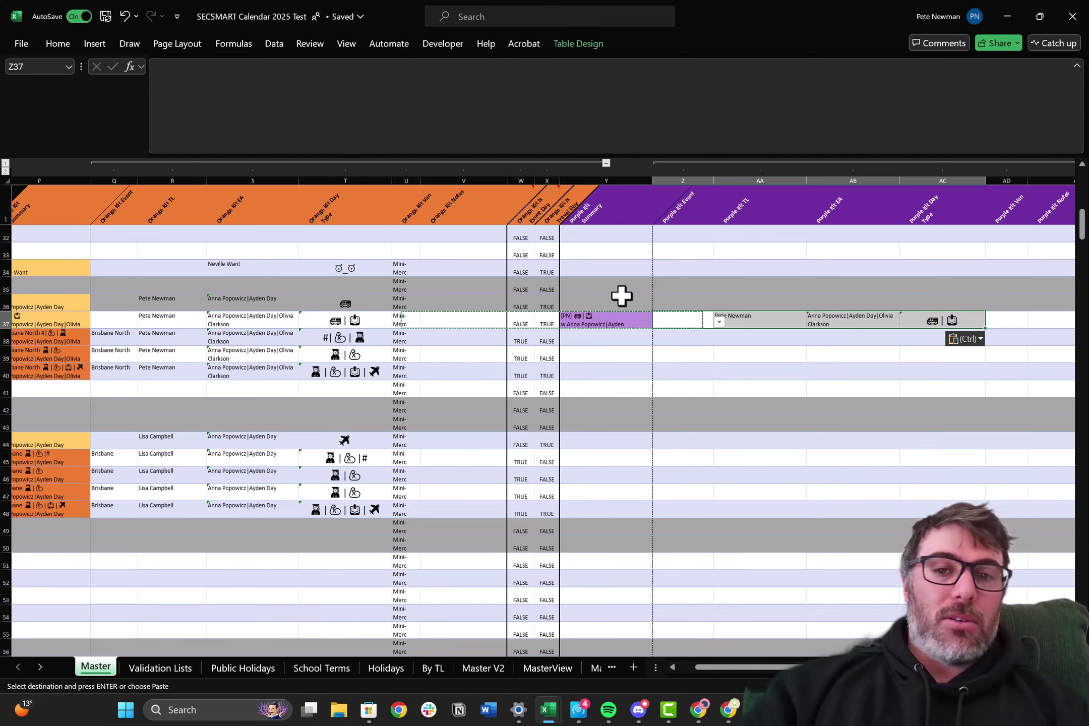
{"action": "left_click", "coordinate": [739, 312]}
{"action": "left_click_drag", "start_coordinate": [702, 319], "coordinate": [922, 315]}
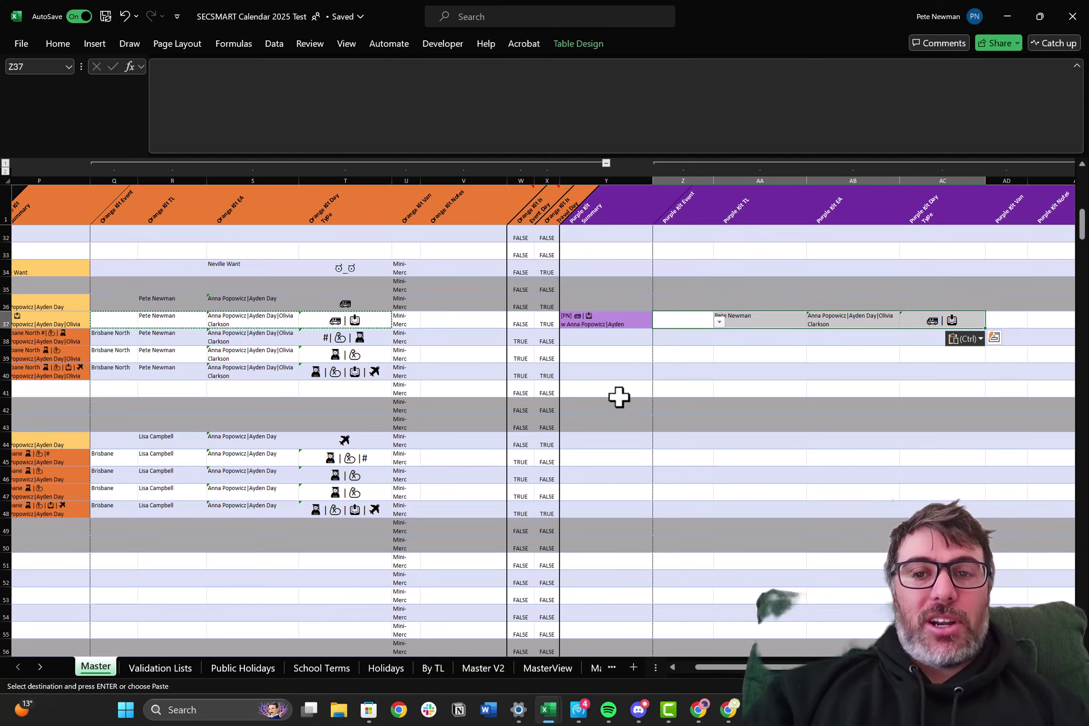
{"action": "key", "text": "ctrl+z"}
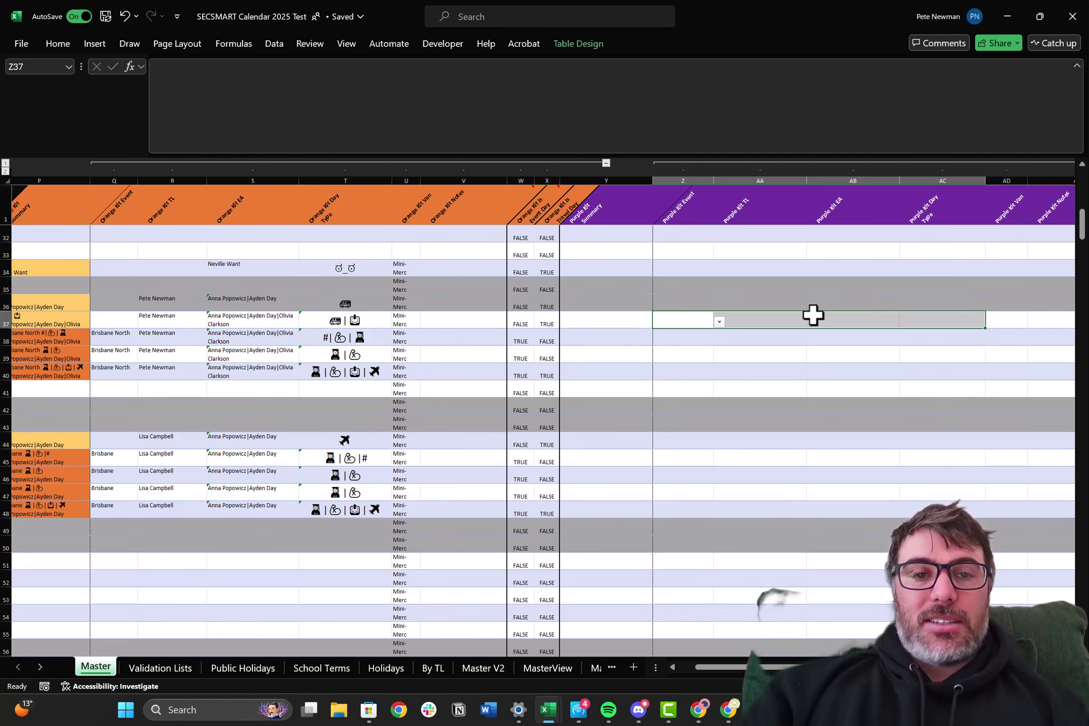
Step: Collapse the Purple Kit and Orange Kit detail columns so only the kit summaries are shown
{"action": "left_click", "coordinate": [745, 353]}
{"action": "scroll", "coordinate": [807, 218], "scroll_direction": "right", "scroll_amount": 3}
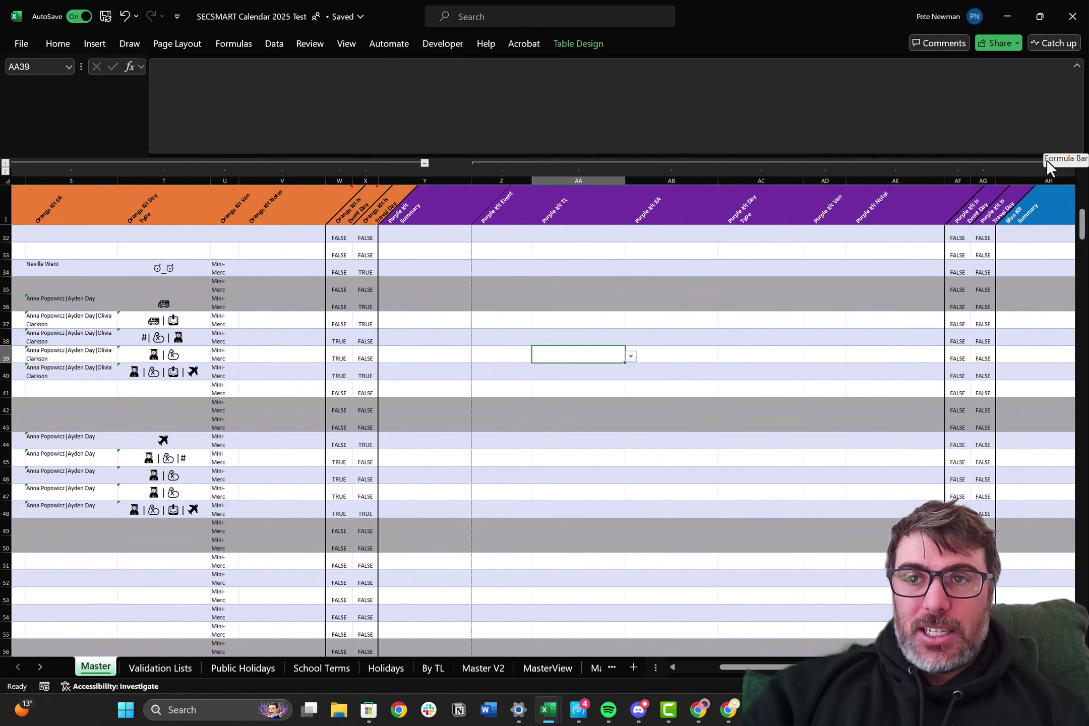
{"action": "left_click", "coordinate": [1046, 163]}
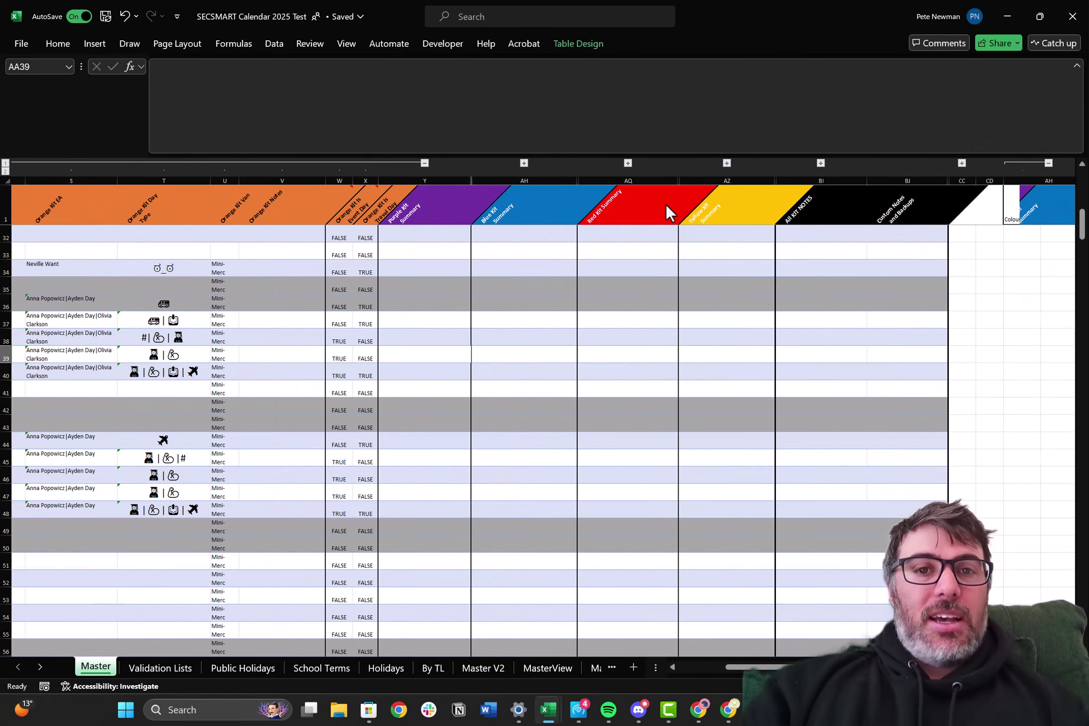
{"action": "scroll", "coordinate": [666, 203], "scroll_direction": "left", "scroll_amount": 6}
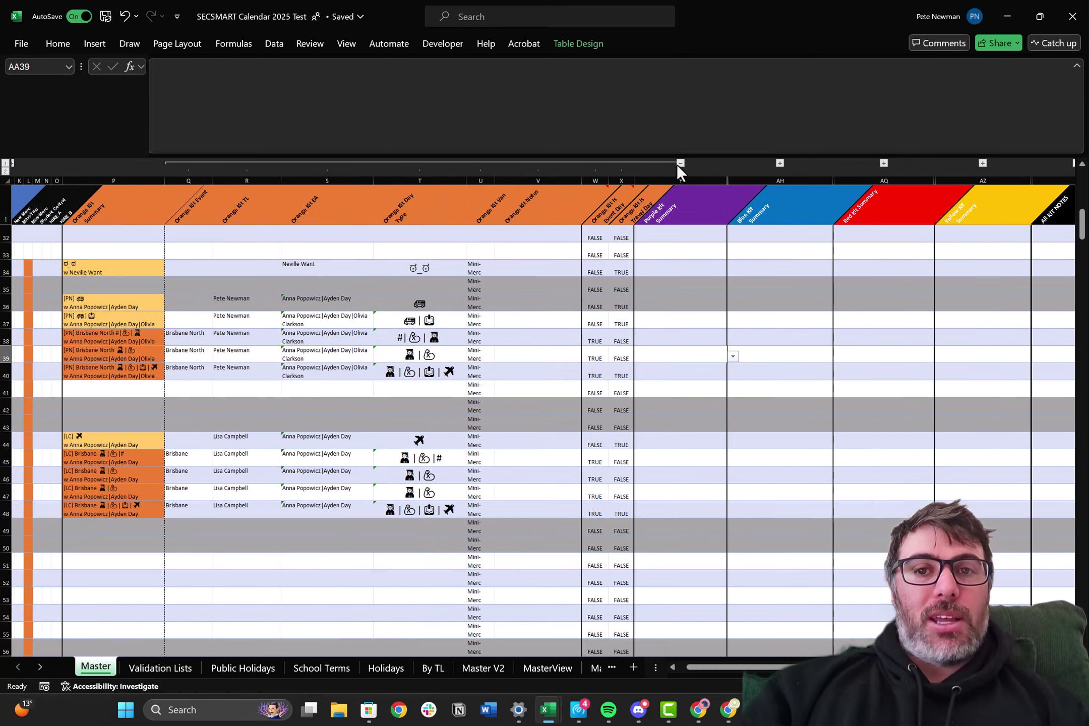
{"action": "left_click", "coordinate": [678, 162]}
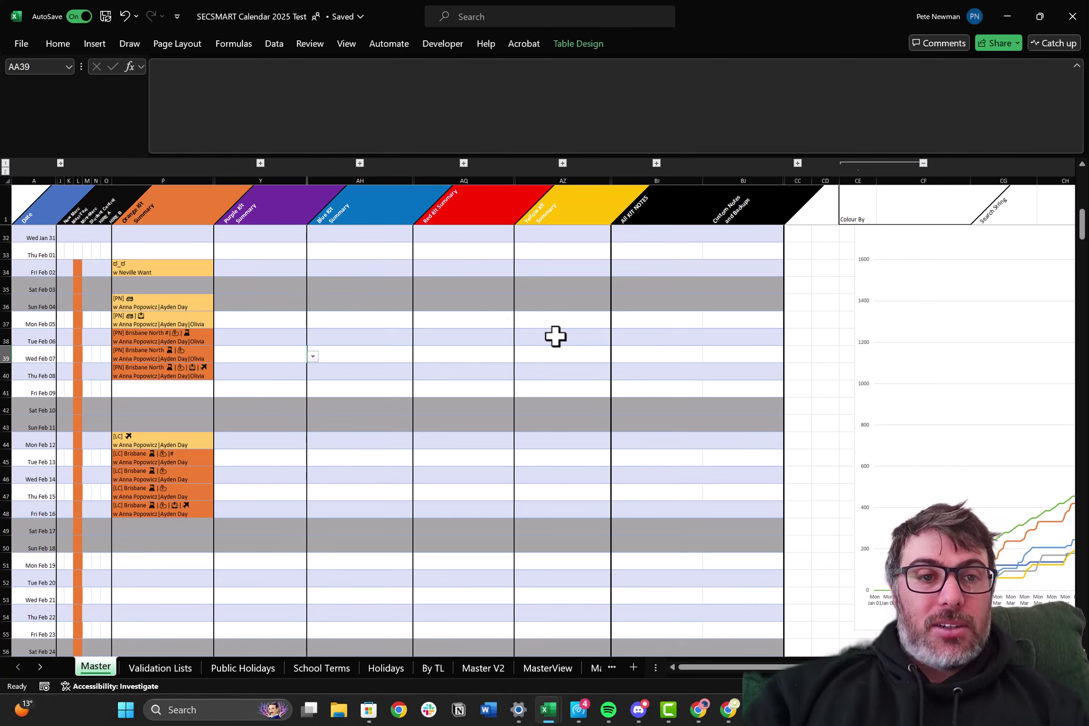
Step: Set Colour By in the header row to the fourth team leader in its list
{"action": "scroll", "coordinate": [555, 336], "scroll_direction": "up", "scroll_amount": 10}
{"action": "scroll", "coordinate": [555, 336], "scroll_direction": "down", "scroll_amount": 9}
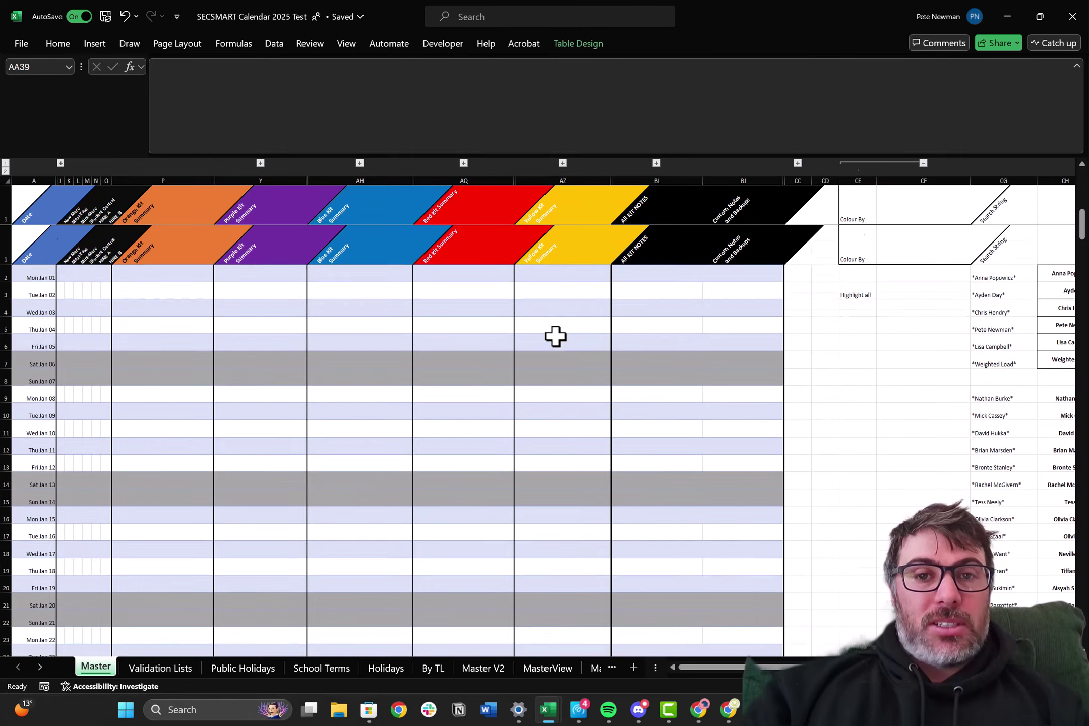
{"action": "scroll", "coordinate": [555, 337], "scroll_direction": "down", "scroll_amount": 1}
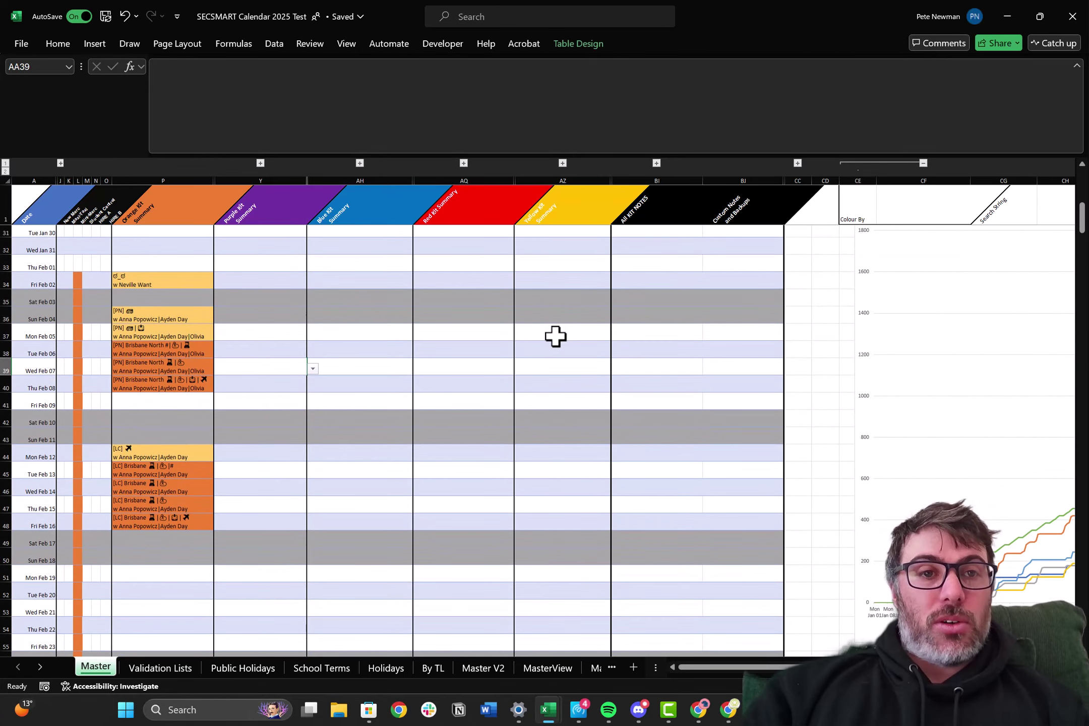
{"action": "left_click", "coordinate": [898, 210]}
{"action": "left_click", "coordinate": [976, 218]}
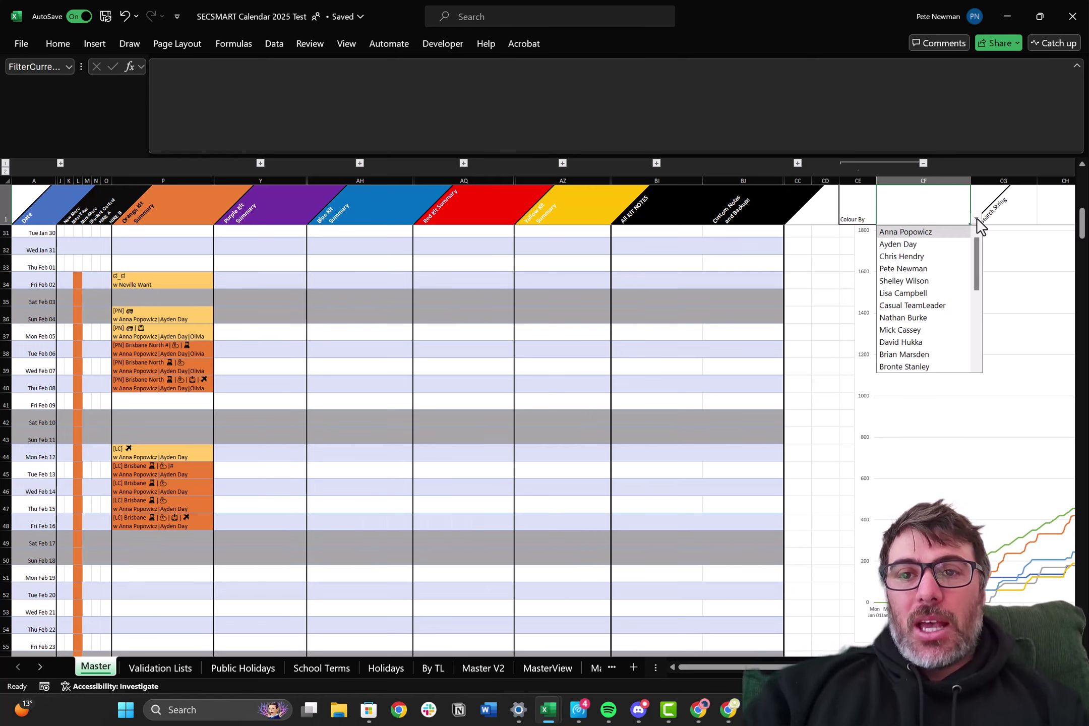
{"action": "left_click", "coordinate": [904, 268]}
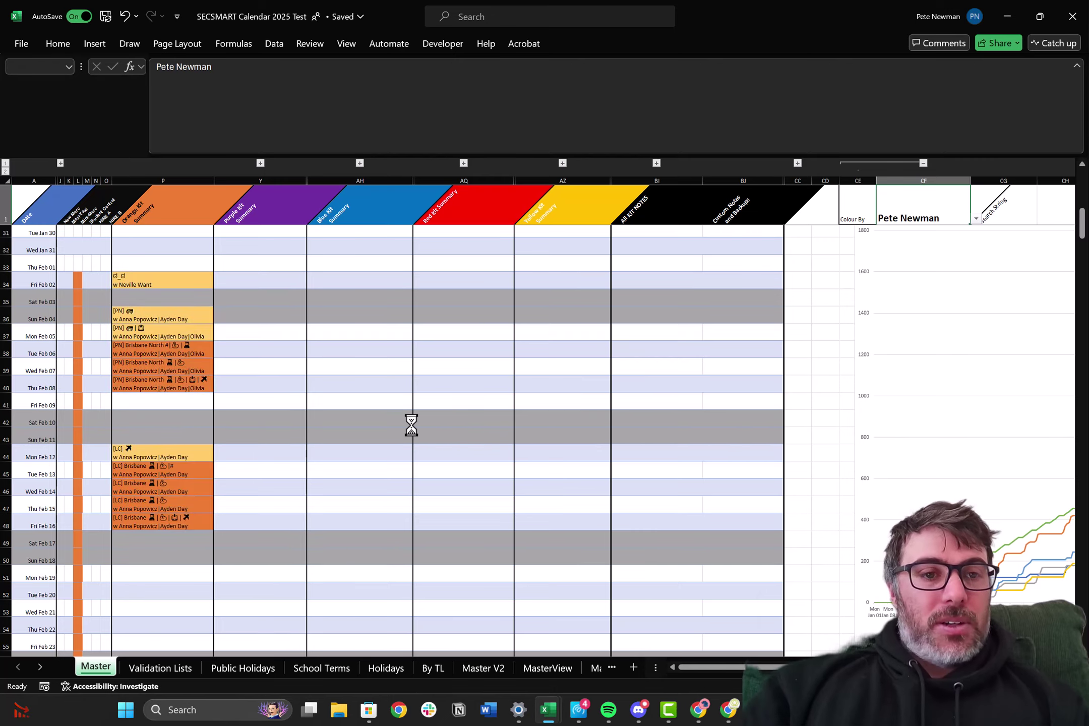
Step: Examine the selected team leader's highlighted events across all kit summaries from February through August
{"action": "scroll", "coordinate": [412, 425], "scroll_direction": "down", "scroll_amount": 3, "text": "ctrl"}
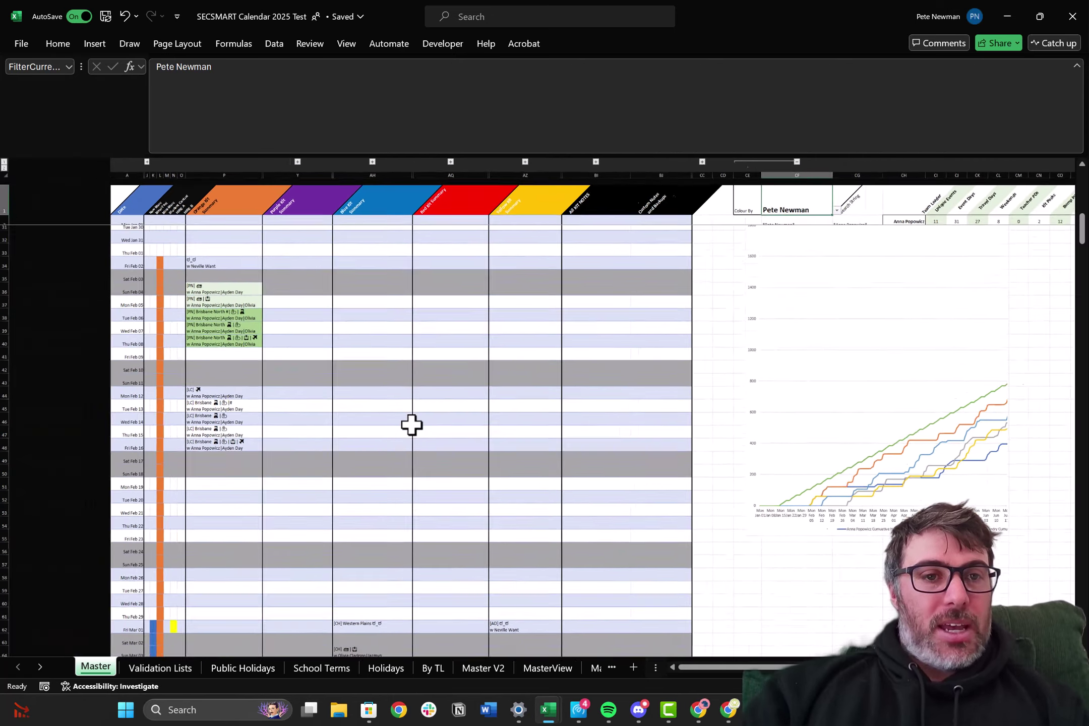
{"action": "scroll", "coordinate": [412, 425], "scroll_direction": "down", "scroll_amount": 10}
{"action": "scroll", "coordinate": [412, 425], "scroll_direction": "right", "scroll_amount": 5}
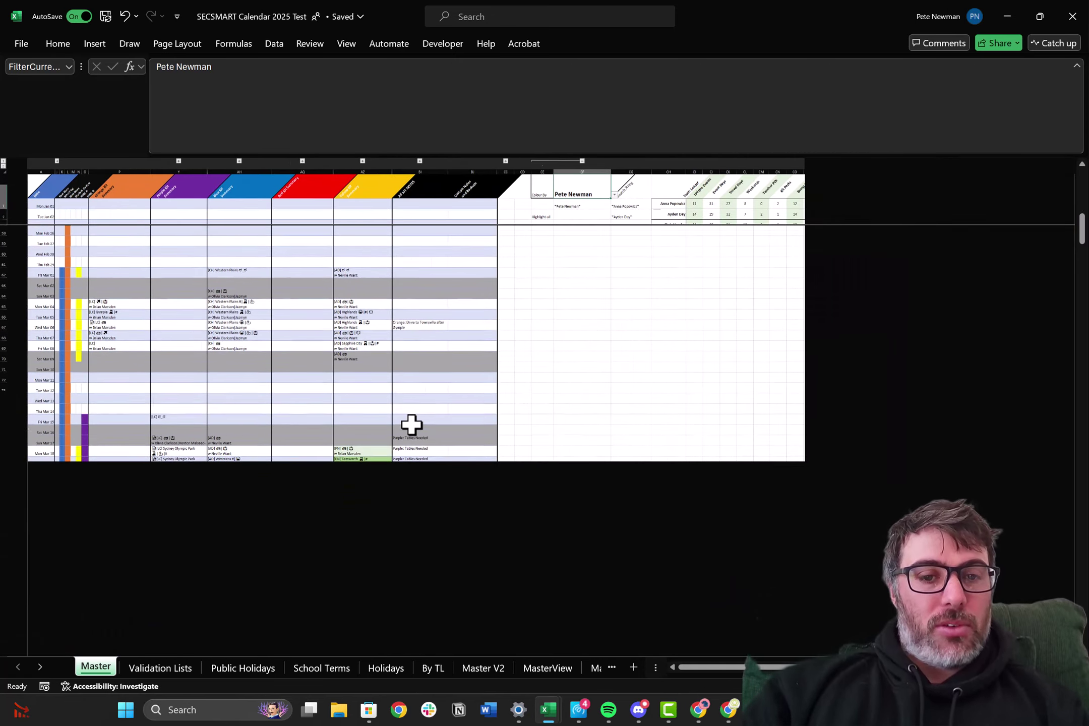
{"action": "scroll", "coordinate": [412, 425], "scroll_direction": "down", "scroll_amount": 15}
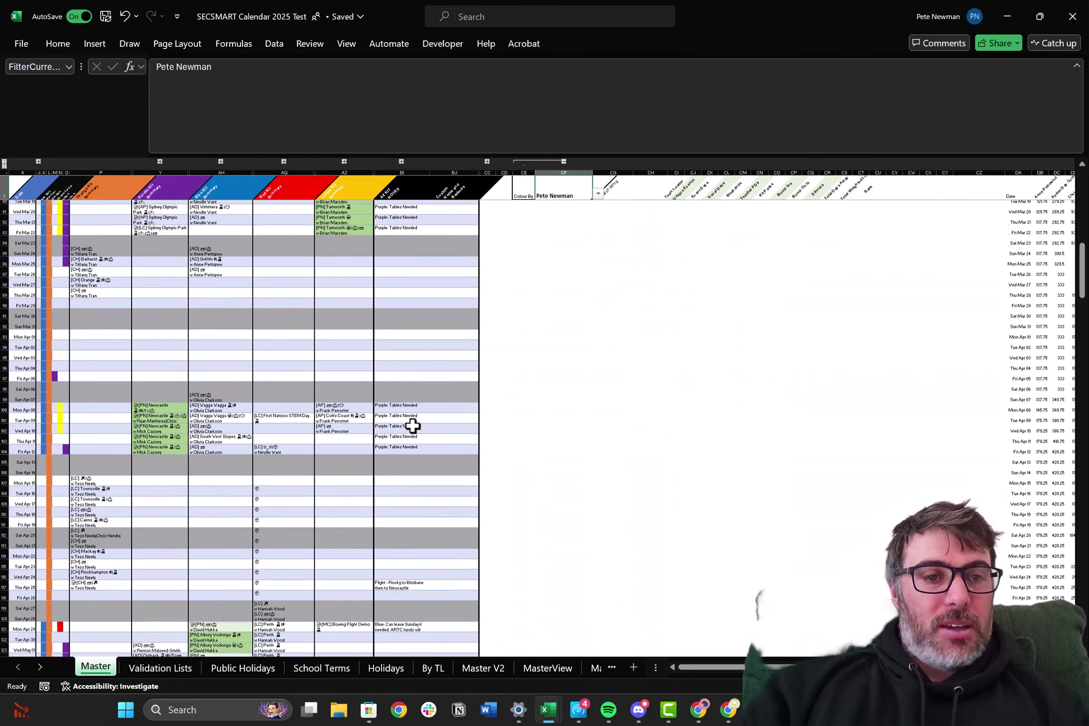
{"action": "scroll", "coordinate": [413, 426], "scroll_direction": "down", "scroll_amount": 8}
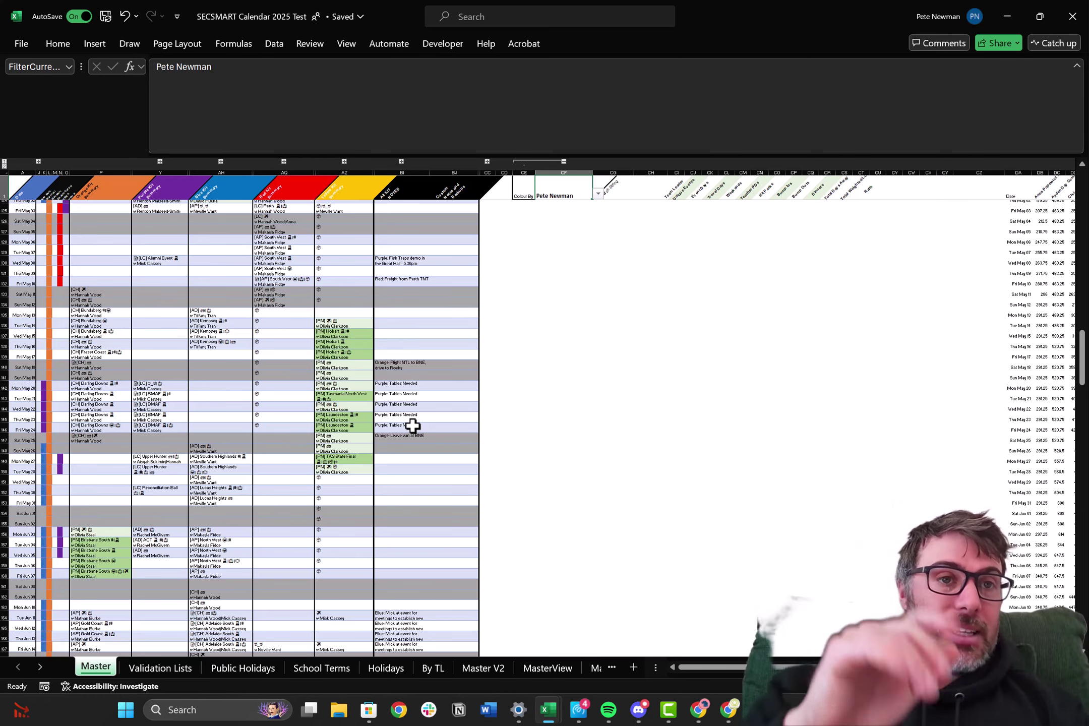
{"action": "scroll", "coordinate": [412, 426], "scroll_direction": "down", "scroll_amount": 17}
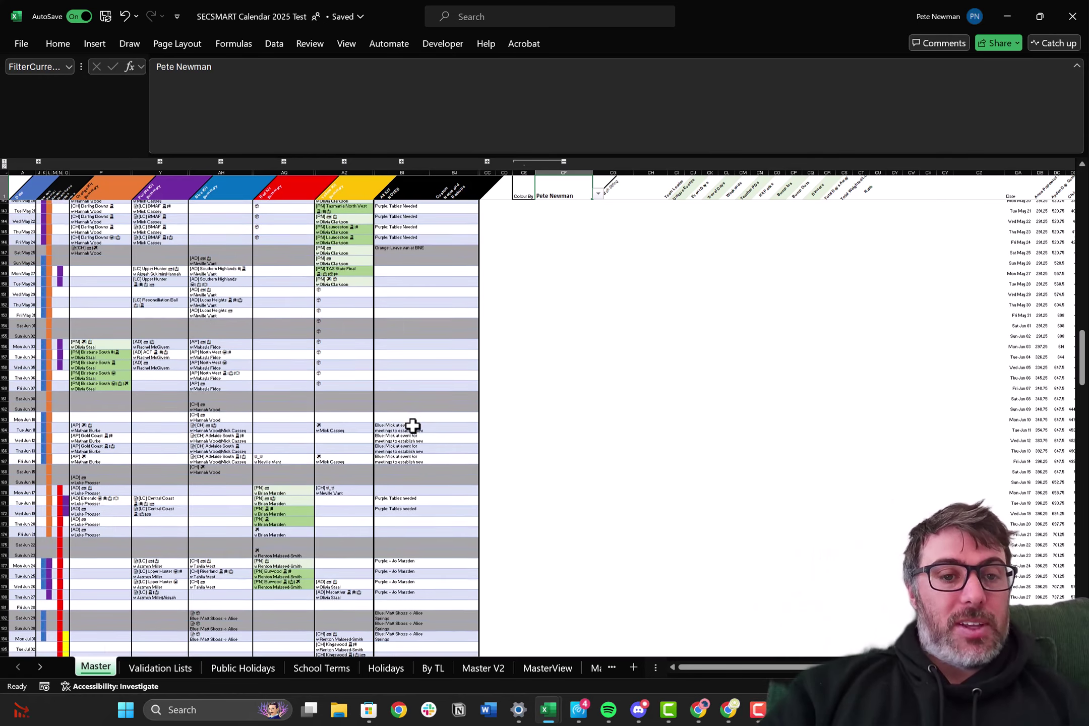
{"action": "scroll", "coordinate": [412, 426], "scroll_direction": "down", "scroll_amount": 8}
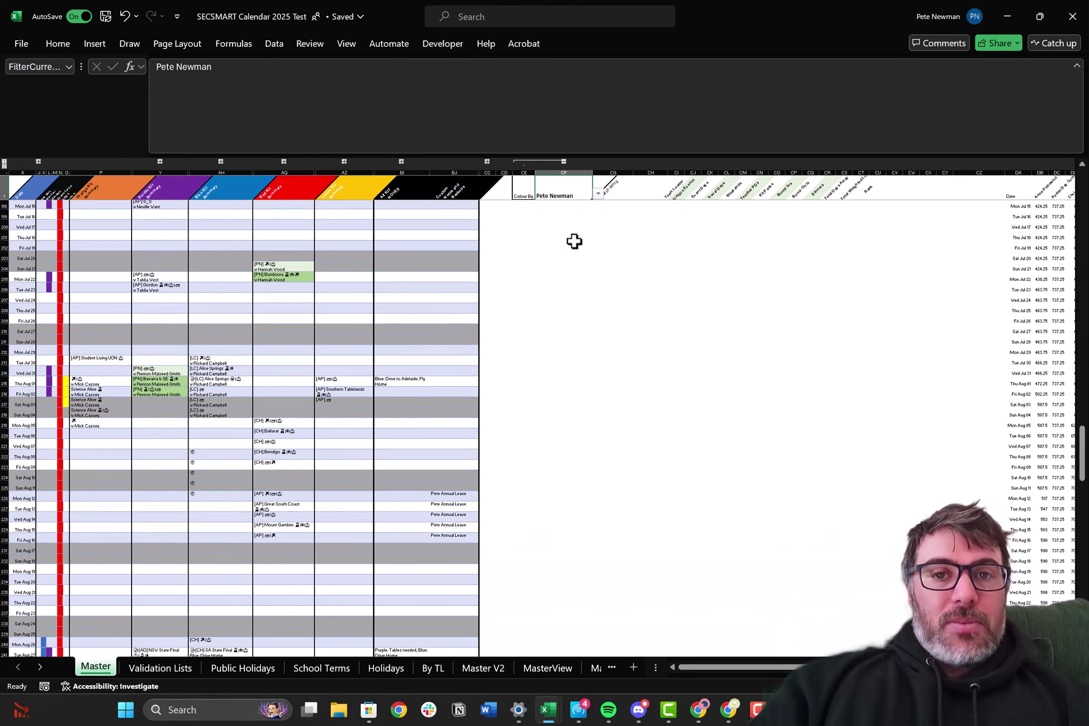
Step: Undo the team leader selection in Colour By to restore the kit colours
{"action": "left_click", "coordinate": [597, 193]}
{"action": "left_click", "coordinate": [565, 190]}
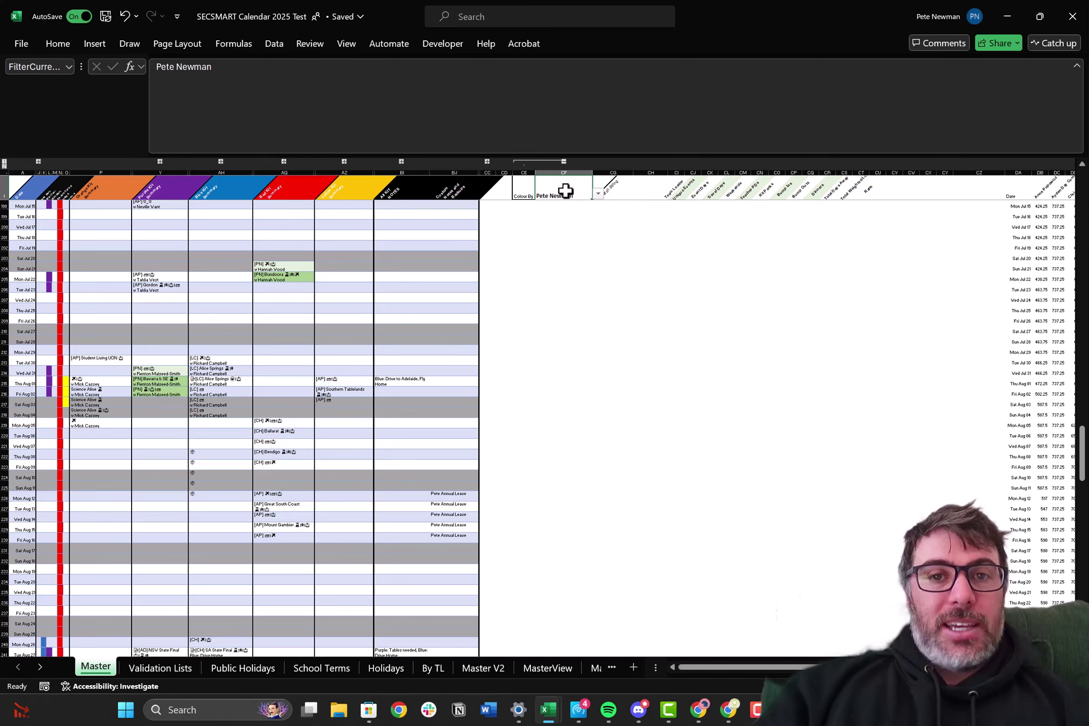
{"action": "key", "text": "ctrl+z"}
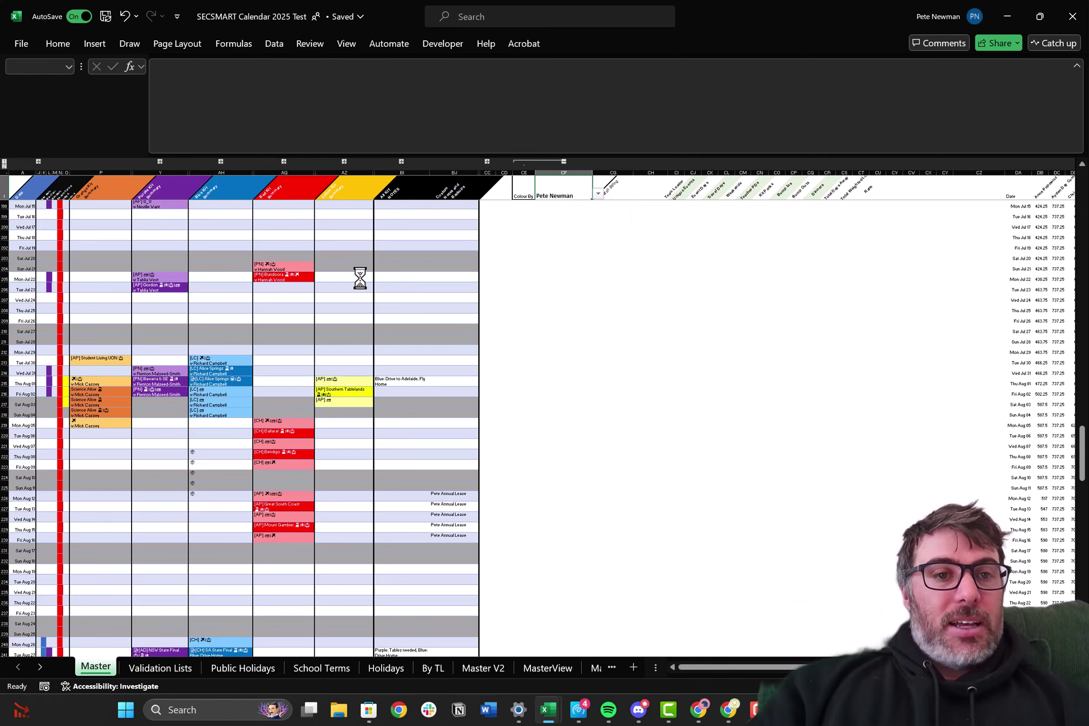
Step: Review the kit-coloured summary entries from July back to the start of January
{"action": "scroll", "coordinate": [309, 291], "scroll_direction": "up", "scroll_amount": 13}
{"action": "scroll", "coordinate": [308, 291], "scroll_direction": "up", "scroll_amount": 14}
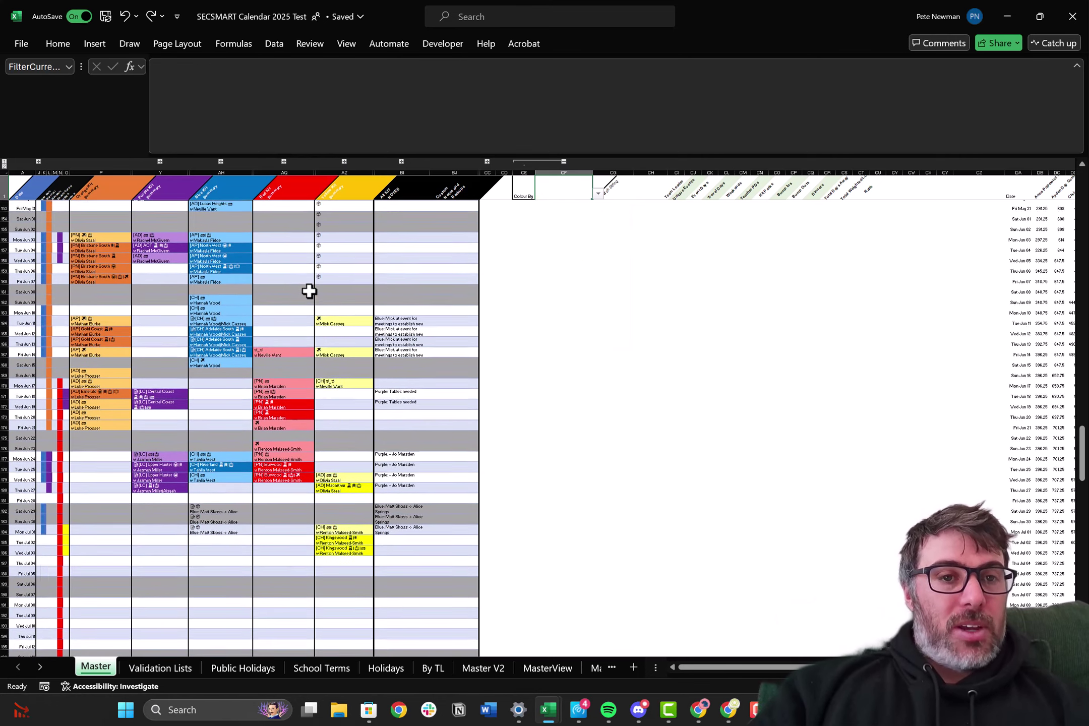
{"action": "scroll", "coordinate": [308, 291], "scroll_direction": "up", "scroll_amount": 1}
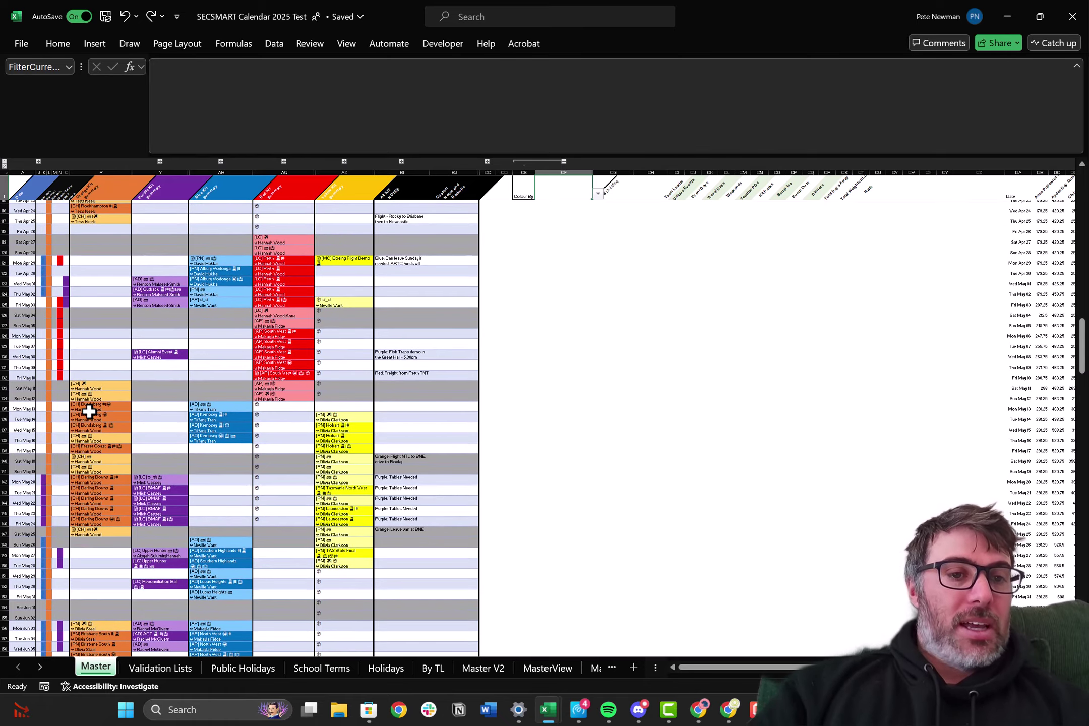
{"action": "scroll", "coordinate": [128, 393], "scroll_direction": "up", "scroll_amount": 3}
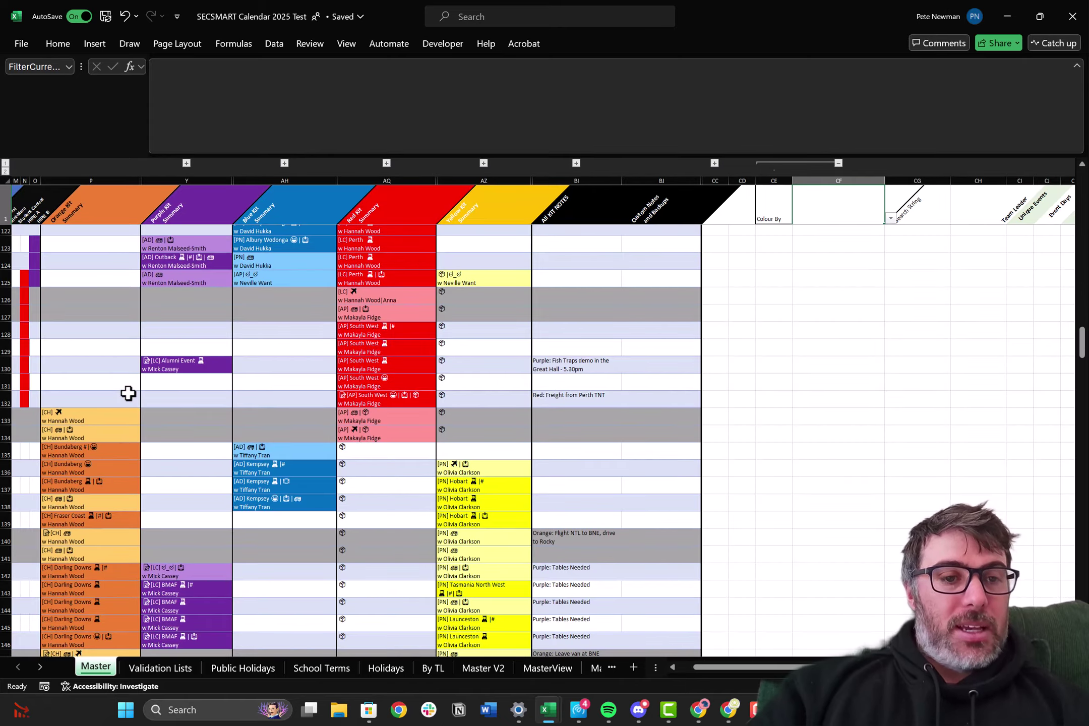
{"action": "scroll", "coordinate": [128, 393], "scroll_direction": "up", "scroll_amount": 14}
{"action": "scroll", "coordinate": [128, 393], "scroll_direction": "left", "scroll_amount": 1}
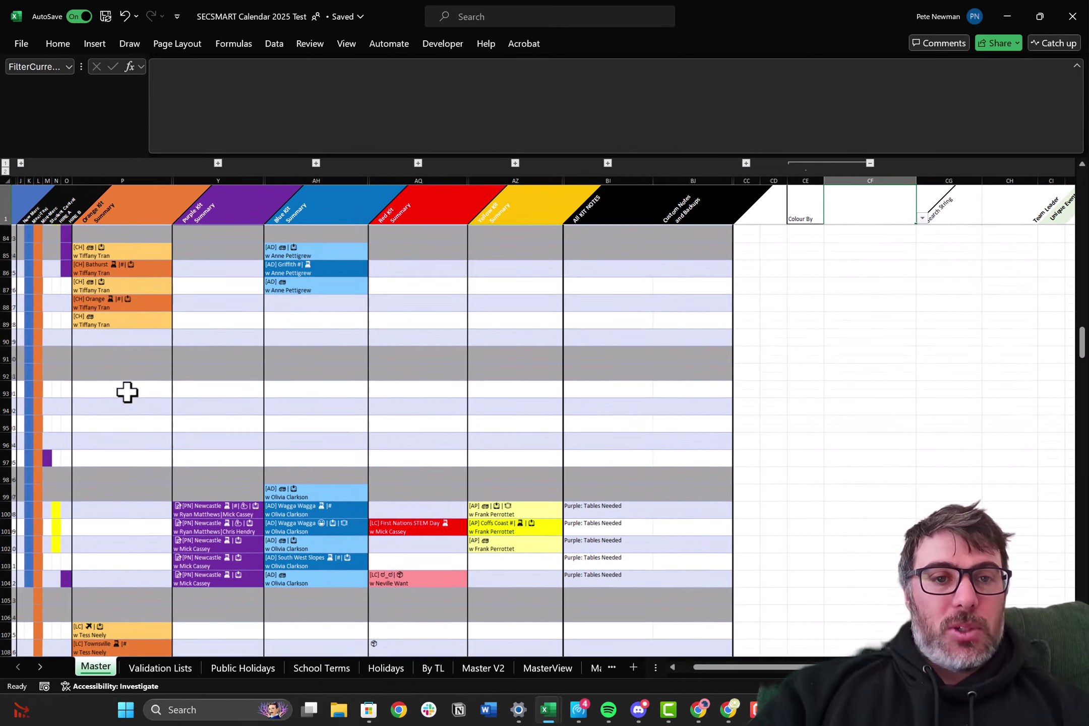
{"action": "scroll", "coordinate": [128, 393], "scroll_direction": "up", "scroll_amount": 10}
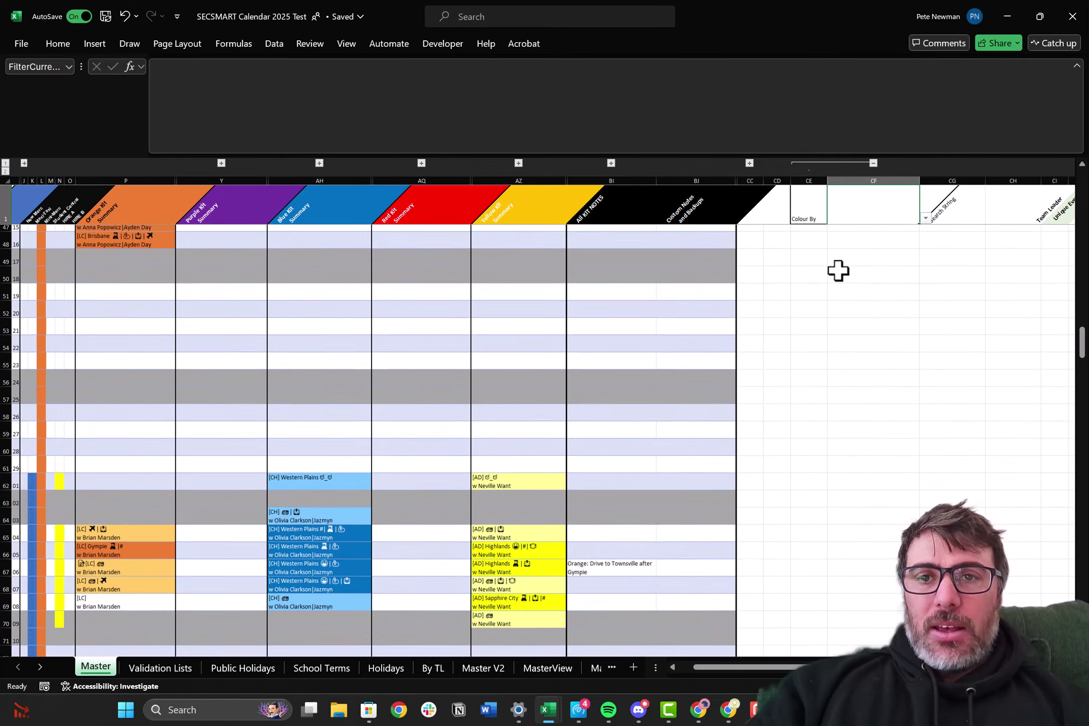
{"action": "scroll", "coordinate": [687, 289], "scroll_direction": "up", "scroll_amount": 15}
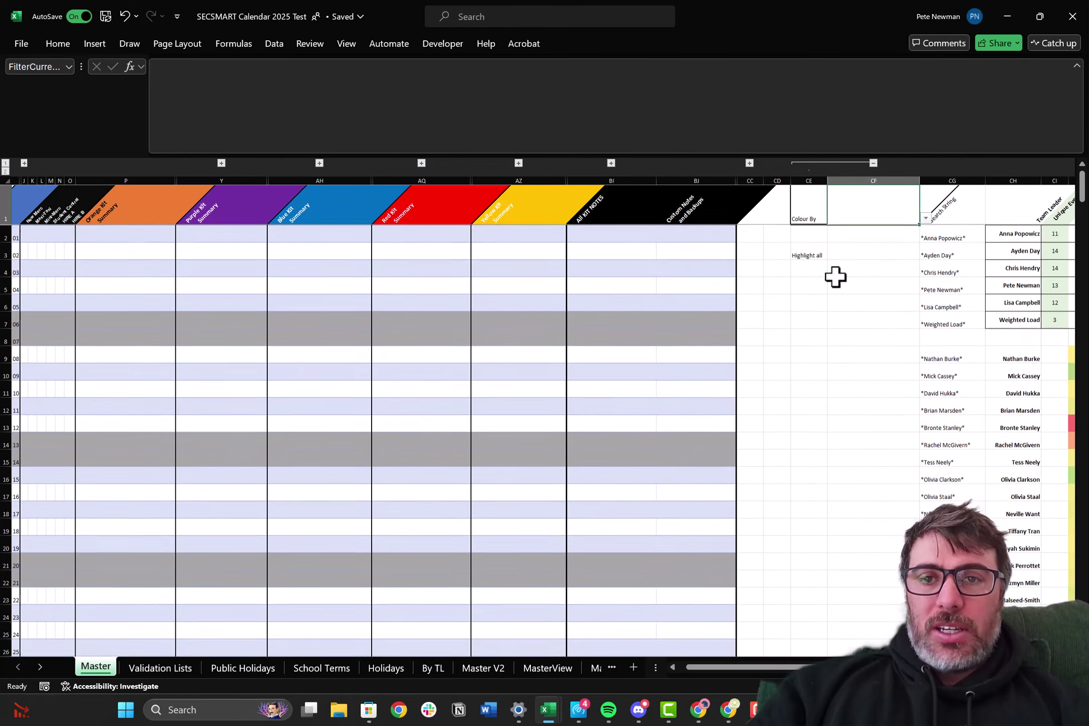
Step: Set Highlight all to the ಠ_ಠ day type symbol from its list
{"action": "left_click", "coordinate": [872, 251]}
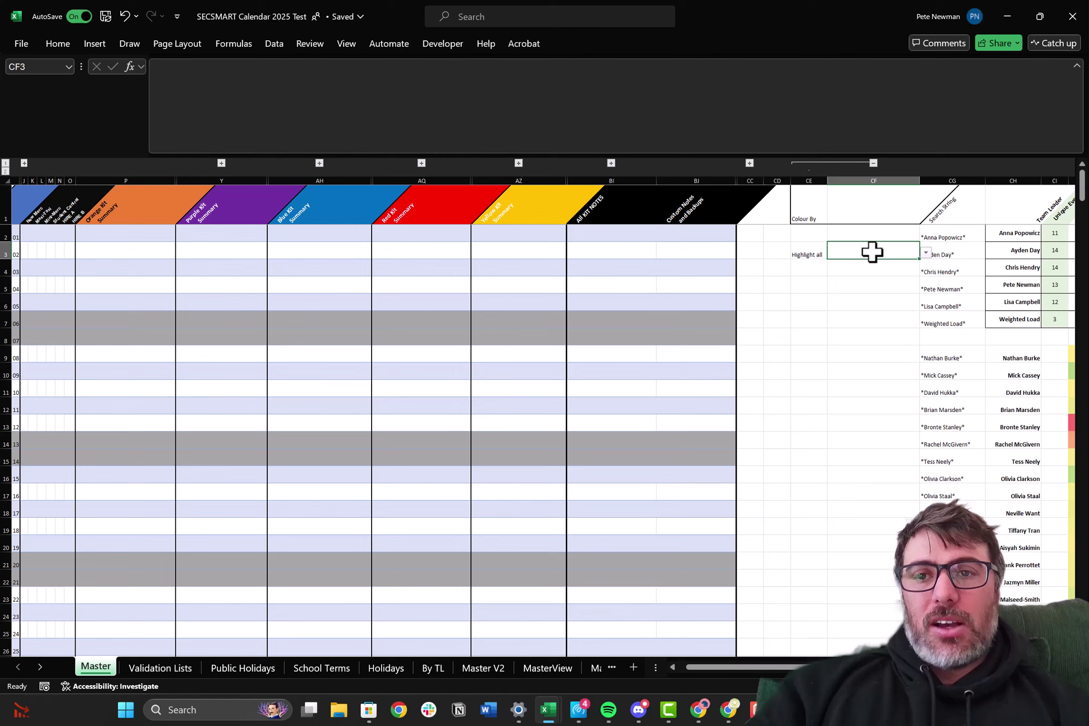
{"action": "left_click", "coordinate": [927, 252]}
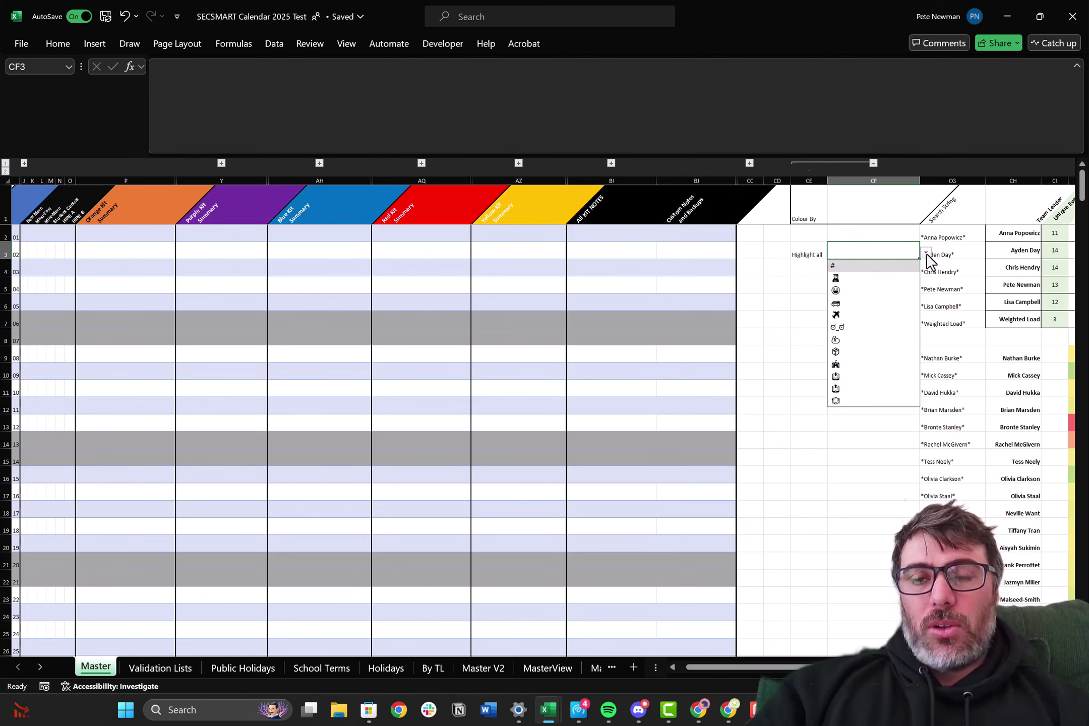
{"action": "left_click", "coordinate": [850, 327]}
{"action": "left_click", "coordinate": [779, 338]}
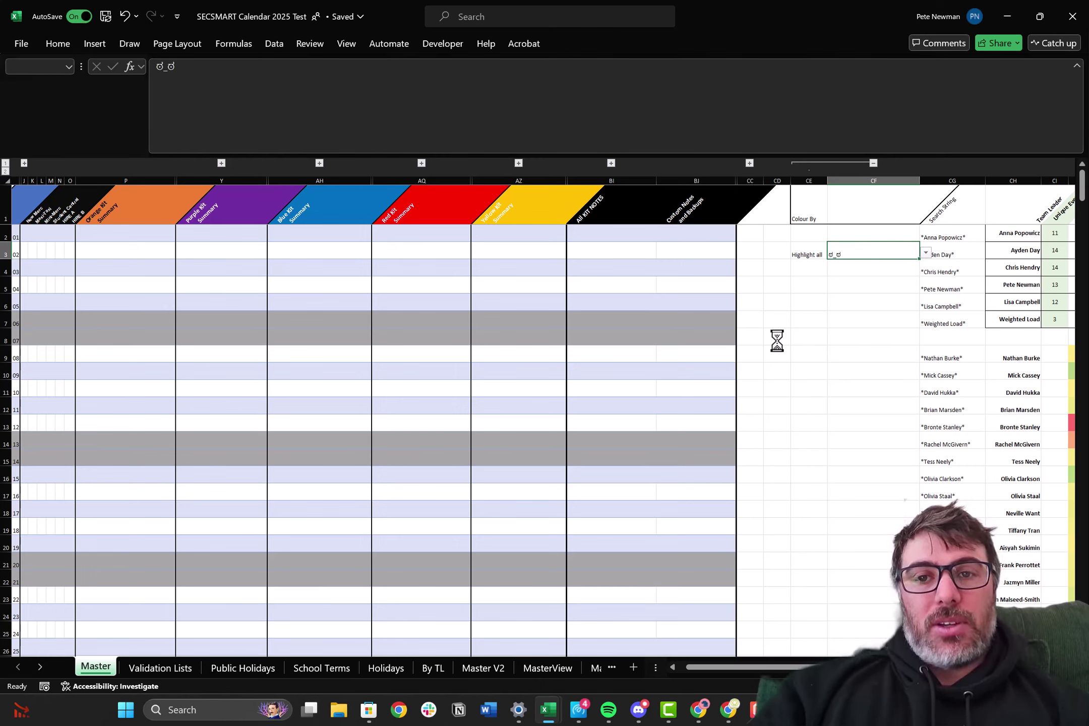
Step: Examine the green-highlighted ಠ_ಠ days across the kit summaries from February through March
{"action": "scroll", "coordinate": [383, 403], "scroll_direction": "down", "scroll_amount": 7}
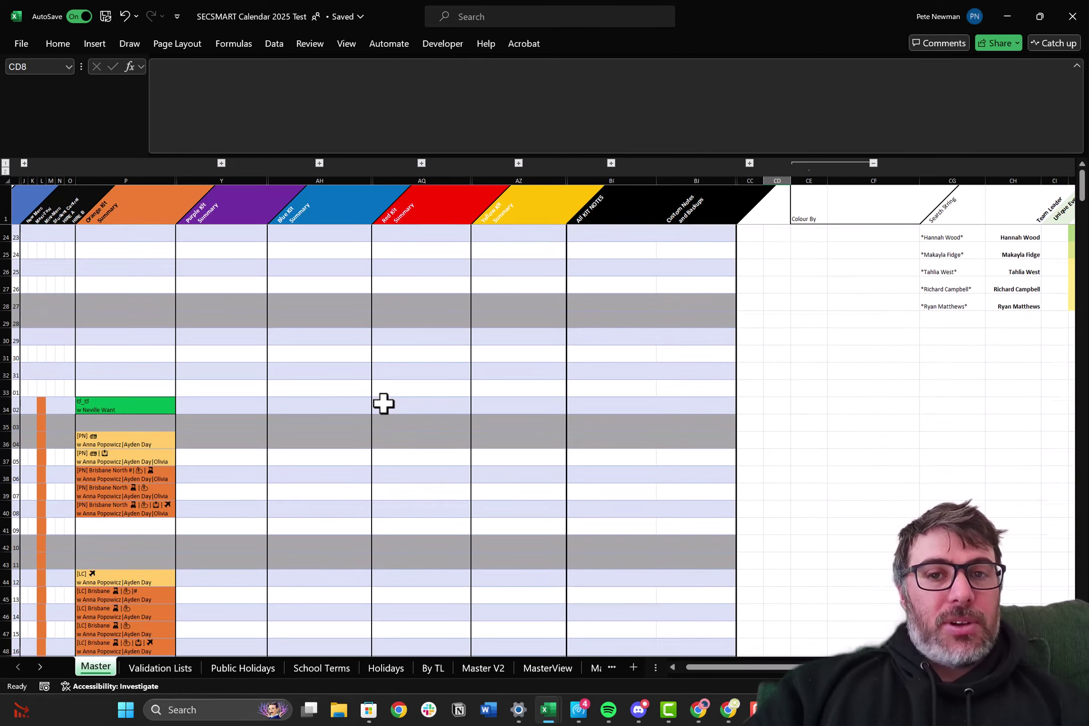
{"action": "scroll", "coordinate": [384, 404], "scroll_direction": "down", "scroll_amount": 1}
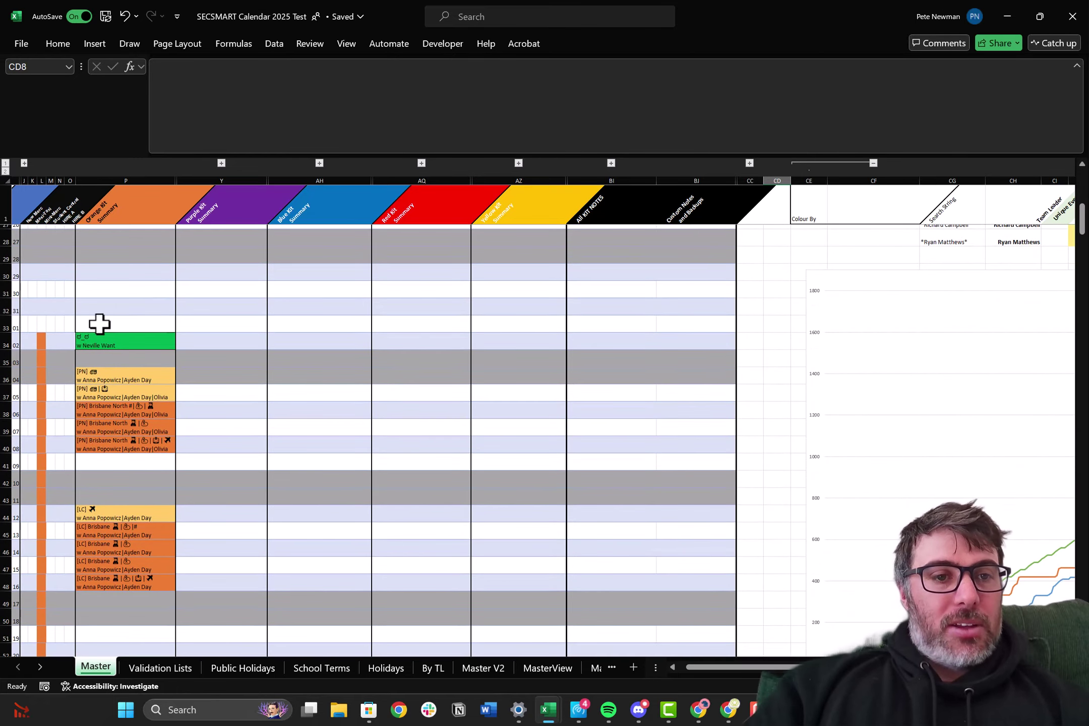
{"action": "scroll", "coordinate": [388, 414], "scroll_direction": "down", "scroll_amount": 5}
{"action": "scroll", "coordinate": [388, 415], "scroll_direction": "down", "scroll_amount": 4}
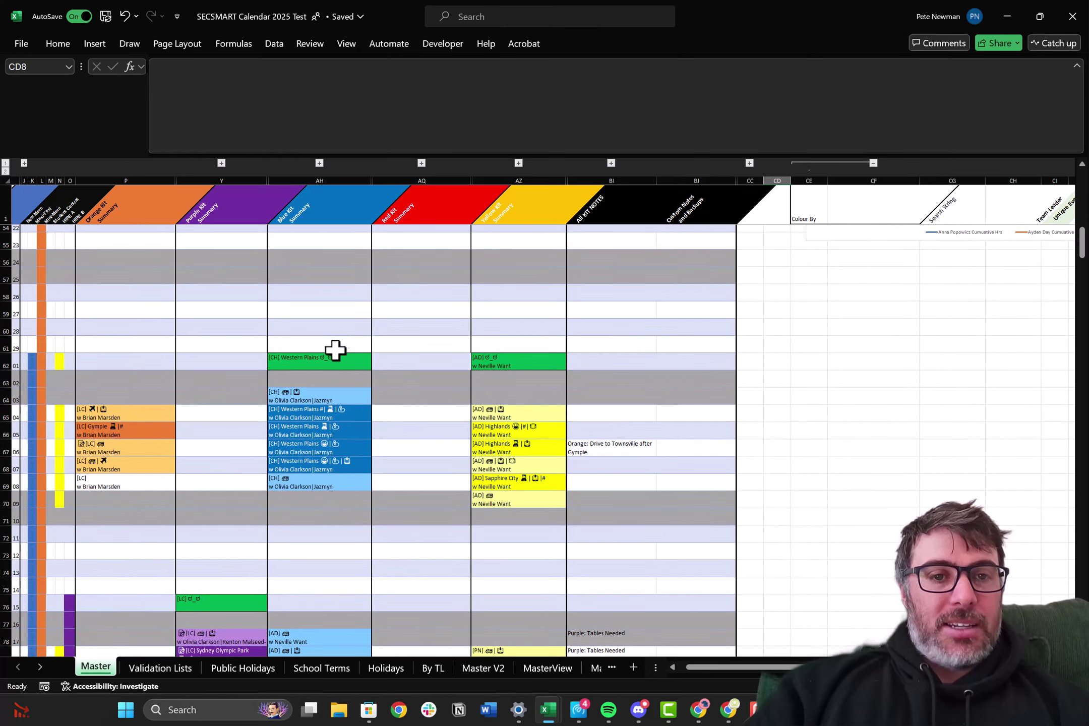
{"action": "scroll", "coordinate": [360, 551], "scroll_direction": "down", "scroll_amount": 2}
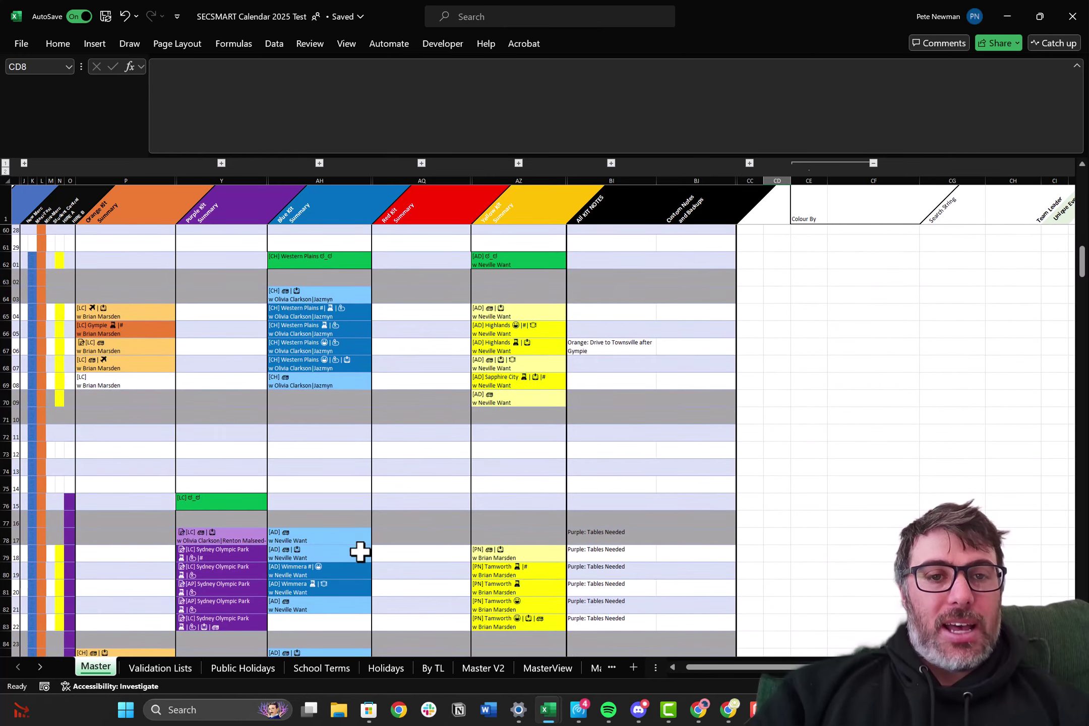
{"action": "scroll", "coordinate": [360, 552], "scroll_direction": "down", "scroll_amount": 5, "text": "ctrl"}
{"action": "scroll", "coordinate": [360, 552], "scroll_direction": "up", "scroll_amount": 5, "text": "ctrl"}
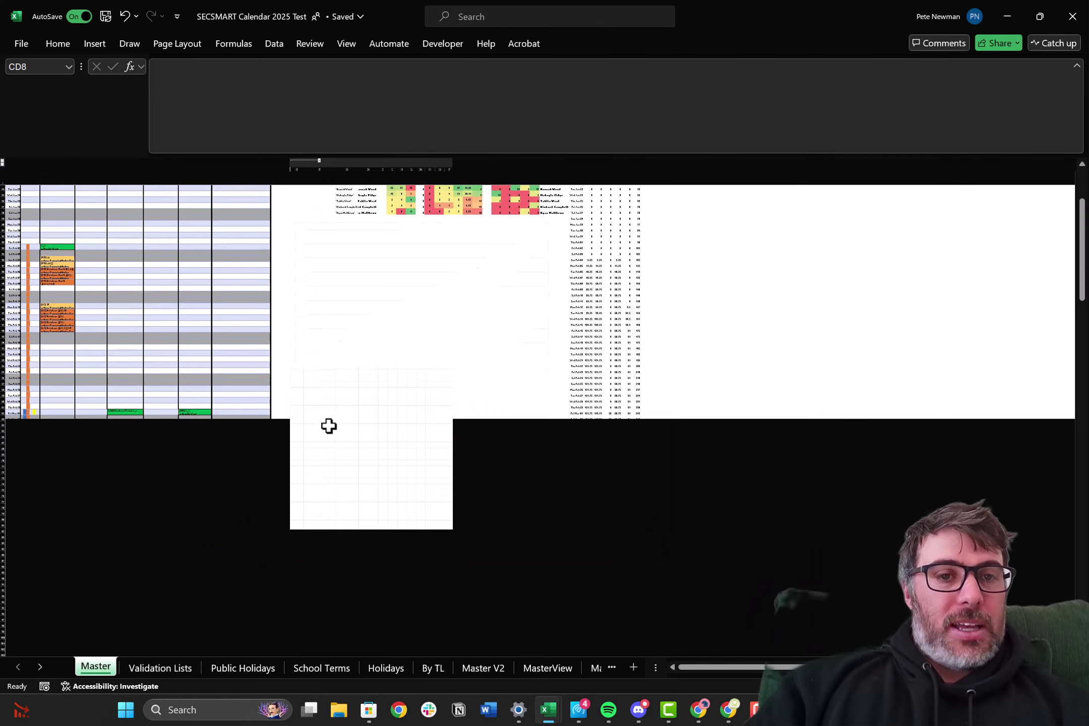
{"action": "scroll", "coordinate": [225, 417], "scroll_direction": "up", "scroll_amount": 4, "text": "ctrl"}
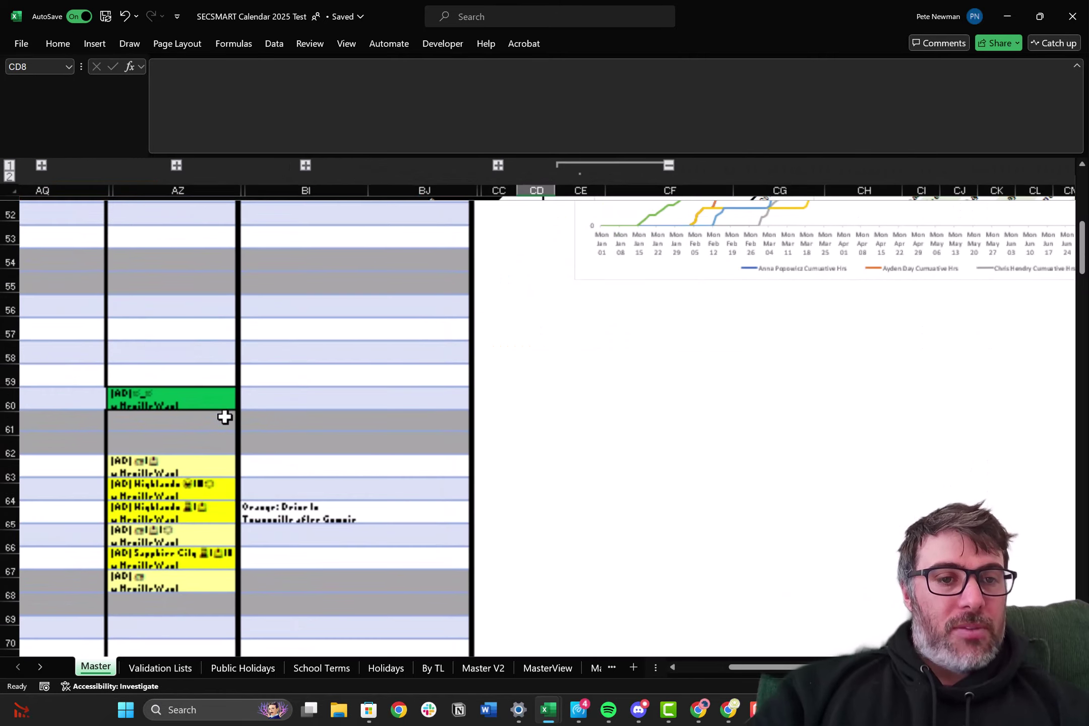
{"action": "scroll", "coordinate": [164, 494], "scroll_direction": "left", "scroll_amount": 5}
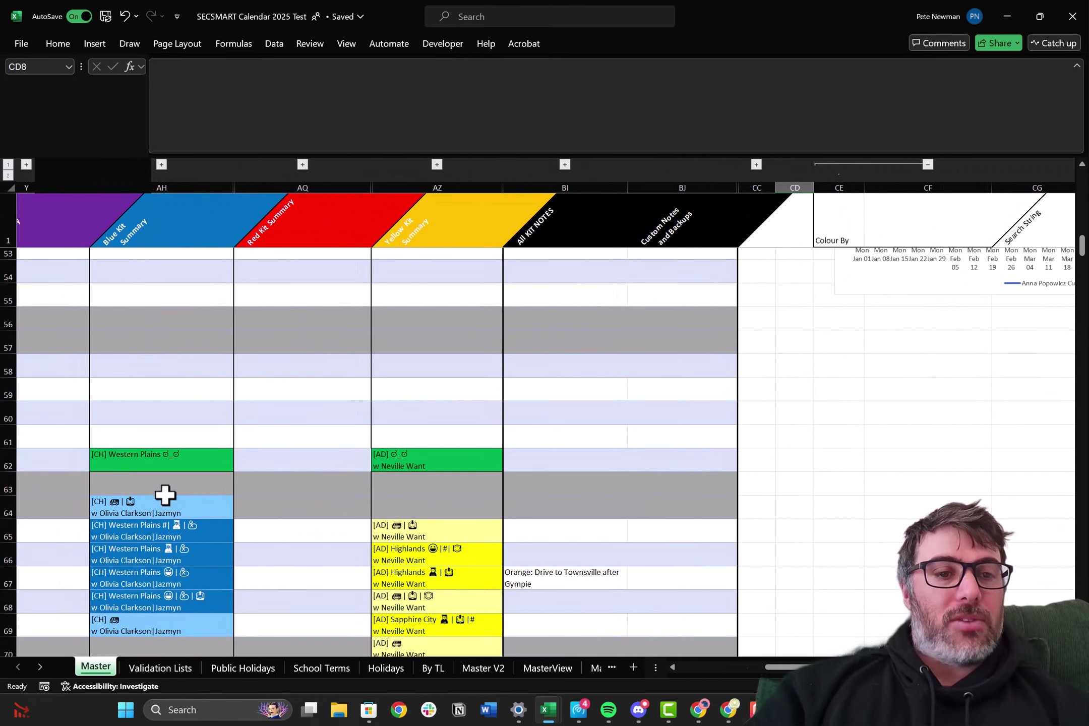
Step: Assign the Yellow kit's EA for Fri Mar 01 to Blue Kit EA on the same date, with Blue's detail columns collapsed again after the entry
{"action": "left_click", "coordinate": [187, 463]}
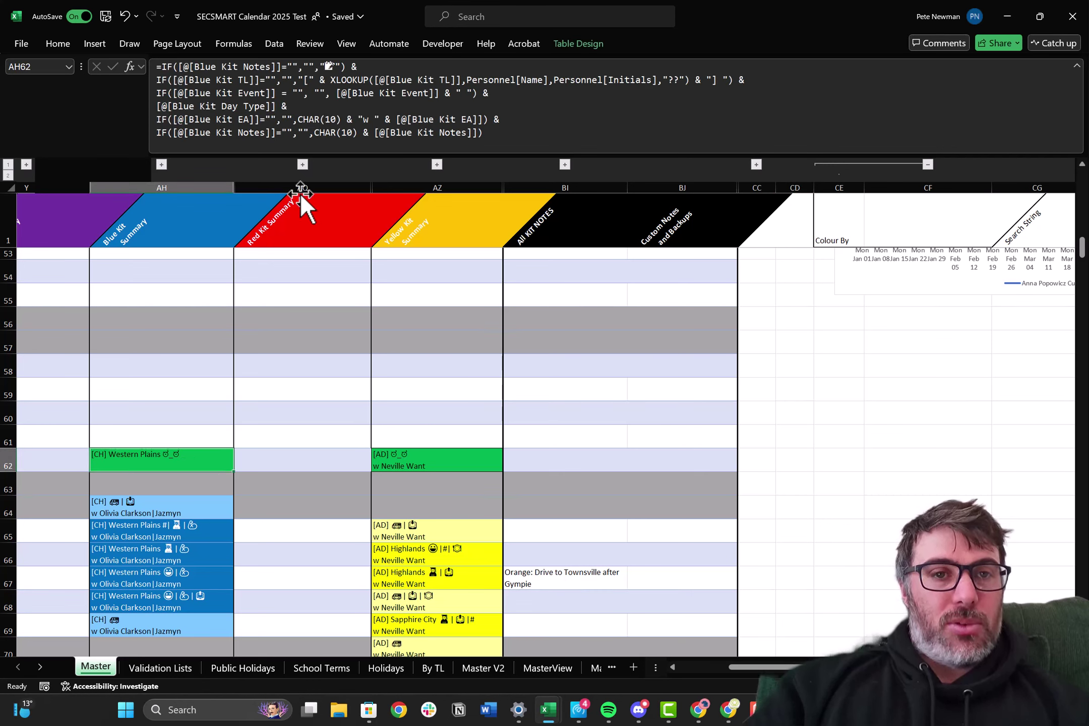
{"action": "left_click", "coordinate": [303, 165]}
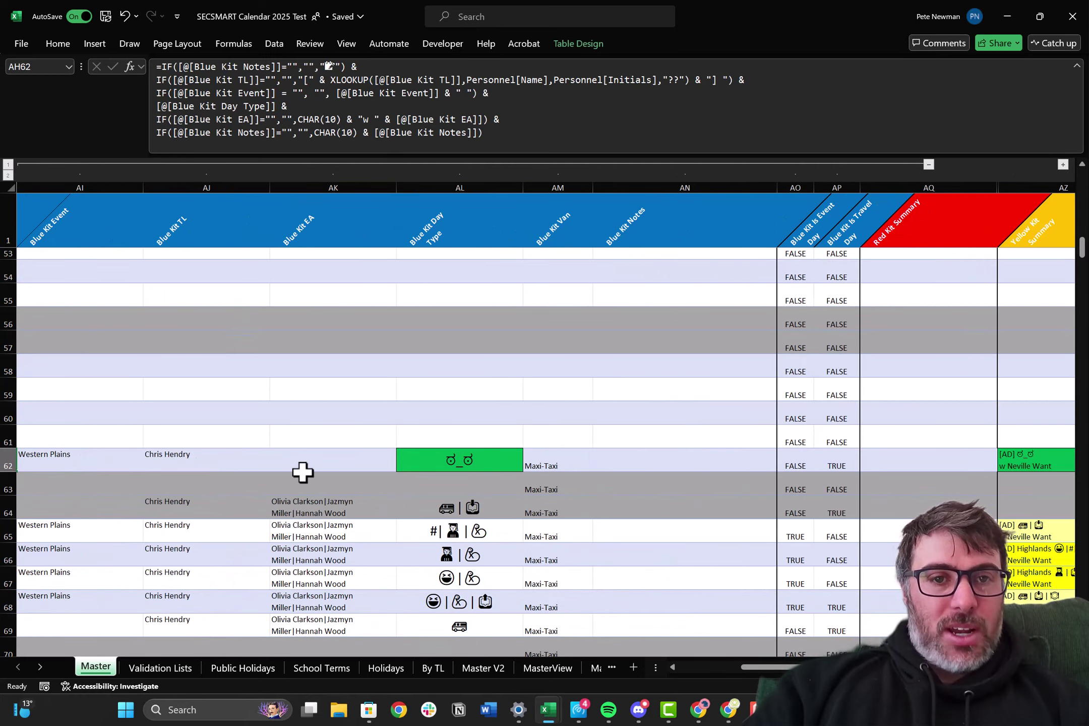
{"action": "left_click", "coordinate": [326, 465]}
{"action": "left_click", "coordinate": [402, 466]}
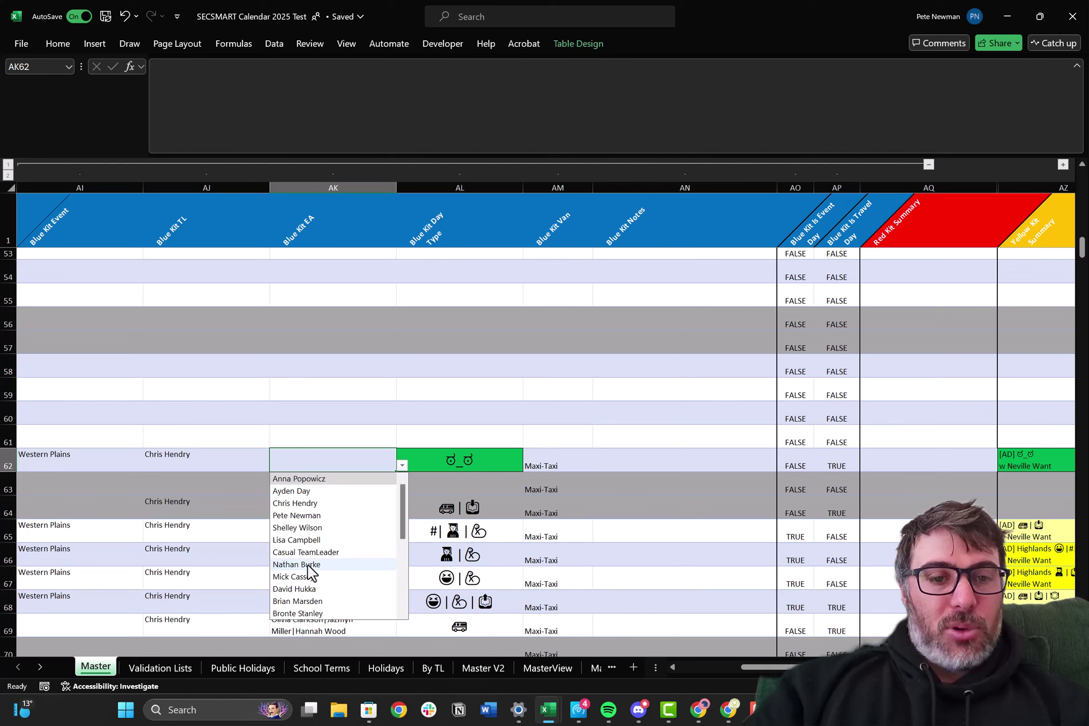
{"action": "left_click", "coordinate": [386, 457]}
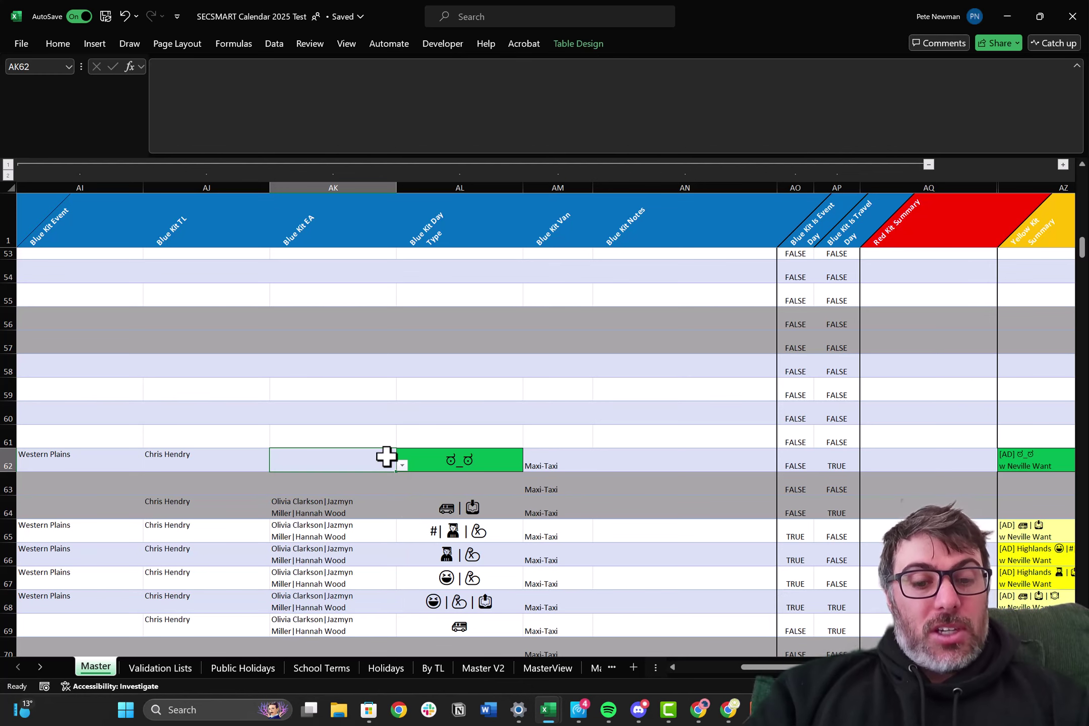
{"action": "type", "text": "nev"}
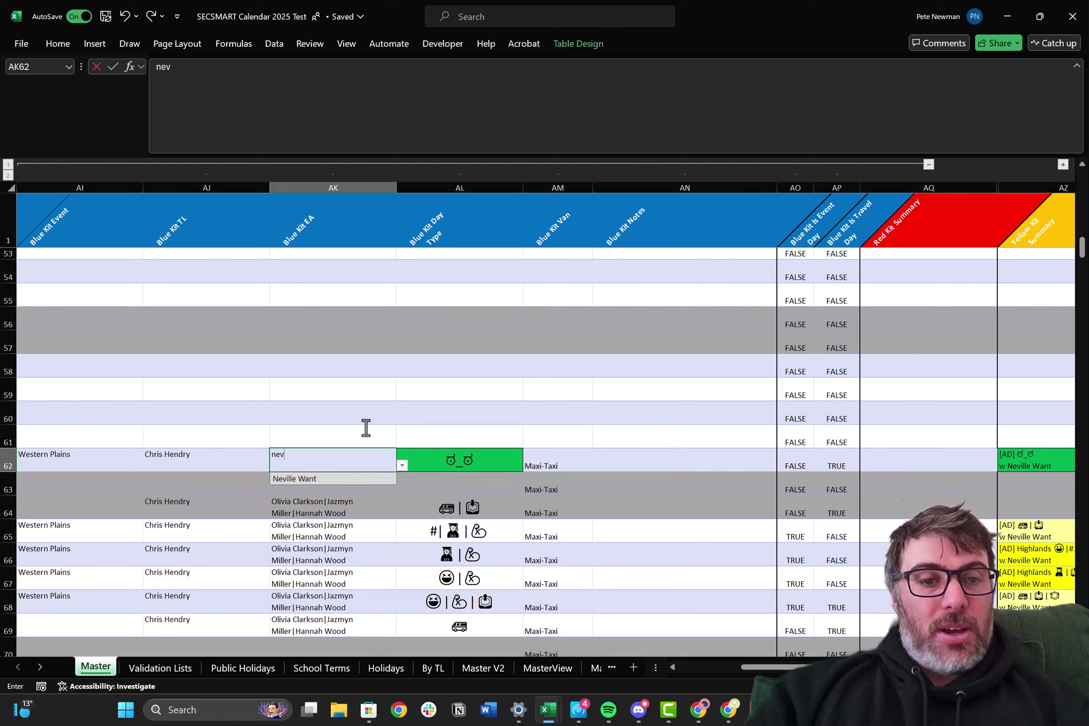
{"action": "key", "text": "Return"}
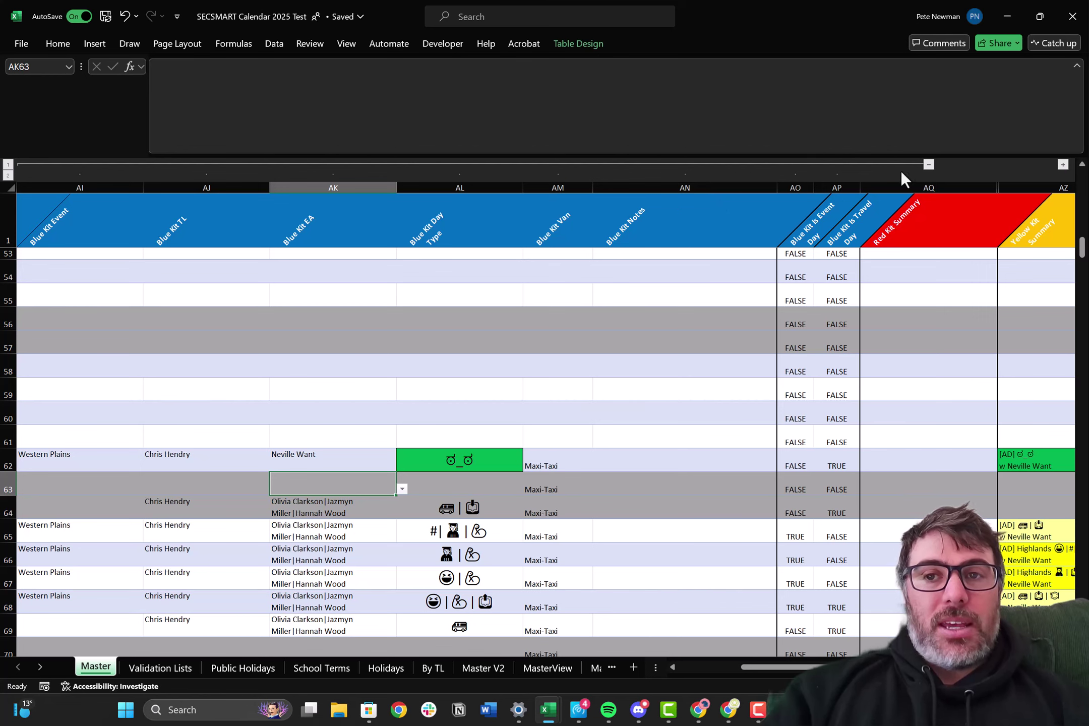
{"action": "left_click", "coordinate": [928, 165]}
{"action": "scroll", "coordinate": [455, 394], "scroll_direction": "left", "scroll_amount": 3}
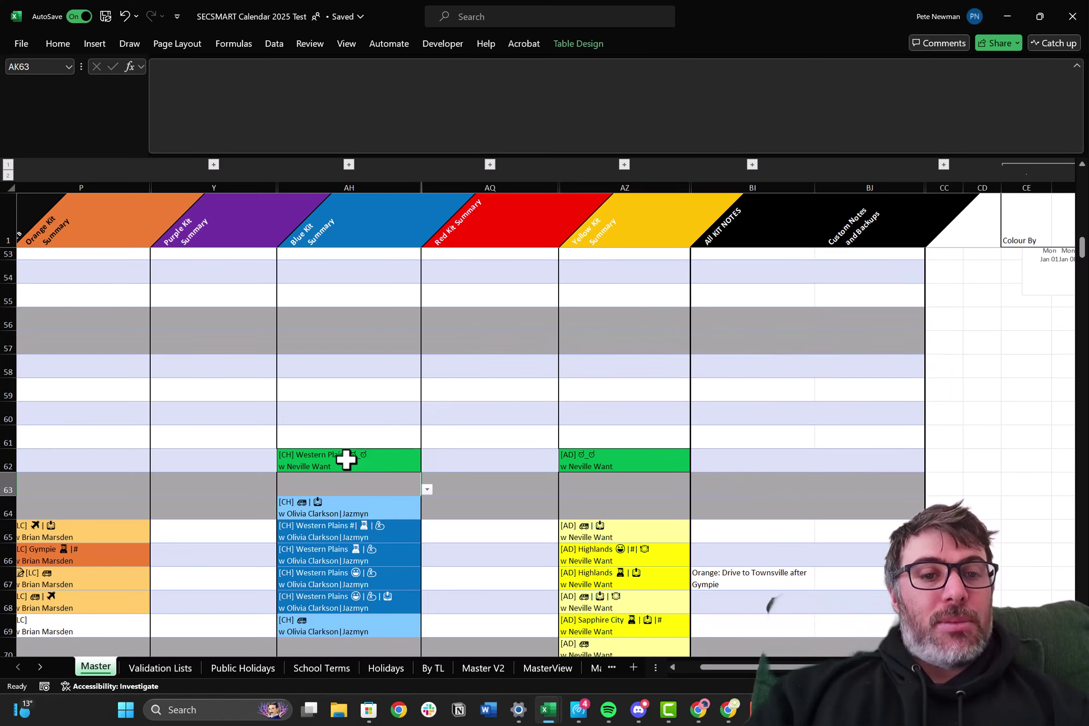
{"action": "scroll", "coordinate": [346, 460], "scroll_direction": "left", "scroll_amount": 5}
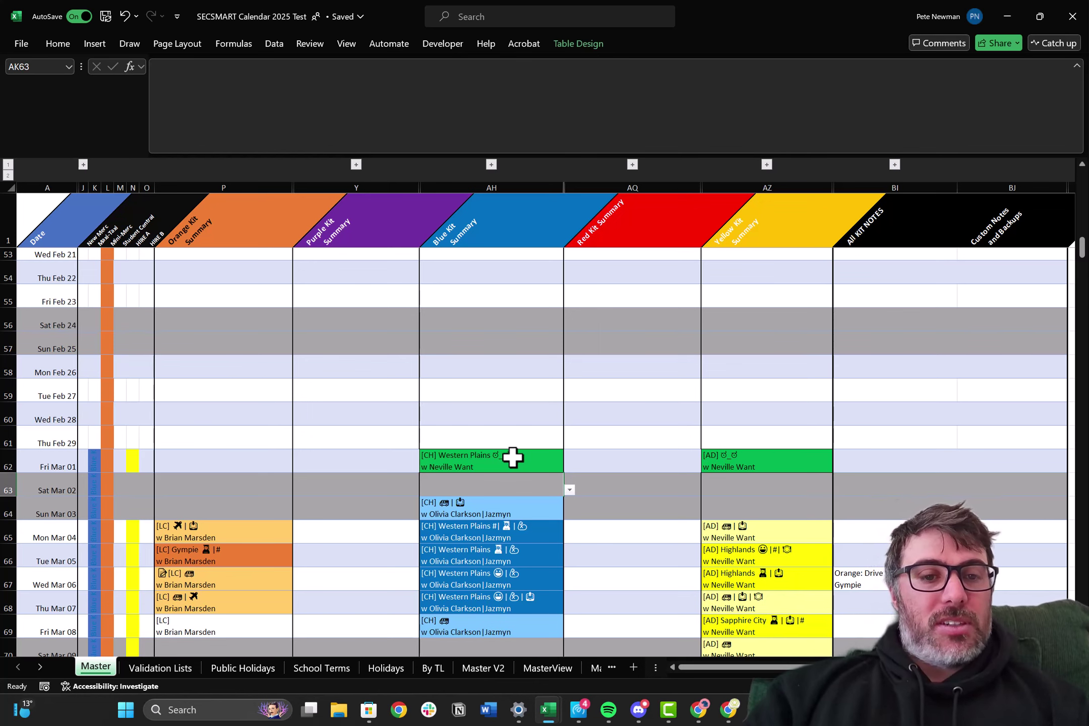
Step: Clear the Orange Kit TL and Orange Kit EA for Fri Mar 08 in its detail columns, and collapse those columns again
{"action": "scroll", "coordinate": [433, 450], "scroll_direction": "down", "scroll_amount": 2}
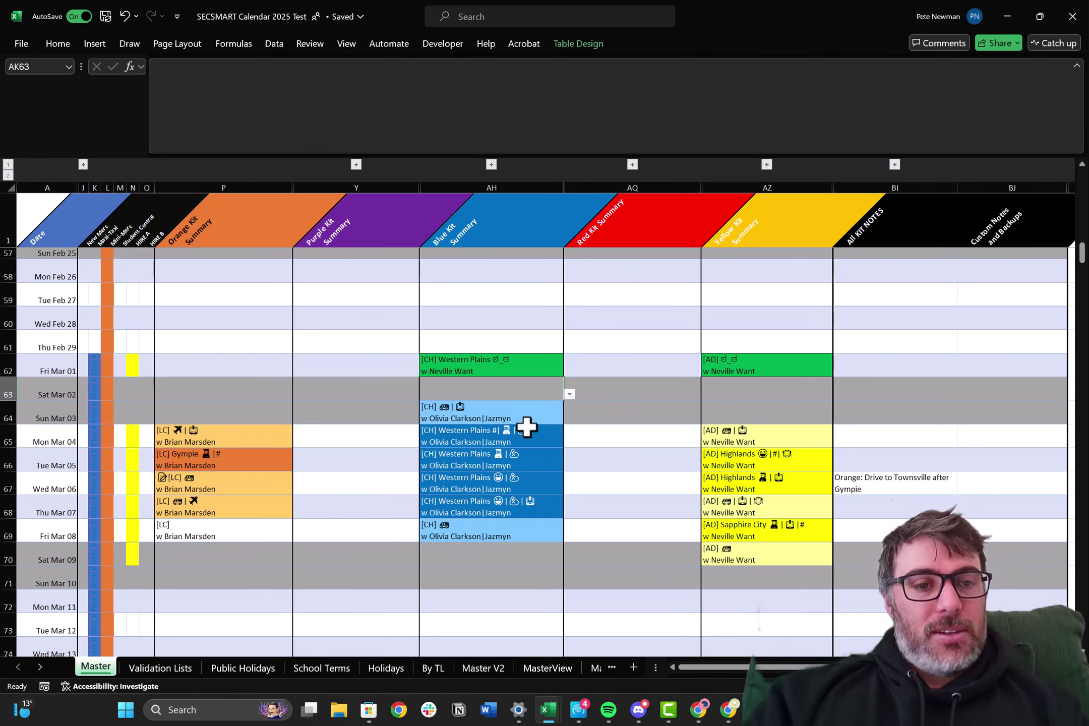
{"action": "left_click", "coordinate": [217, 530]}
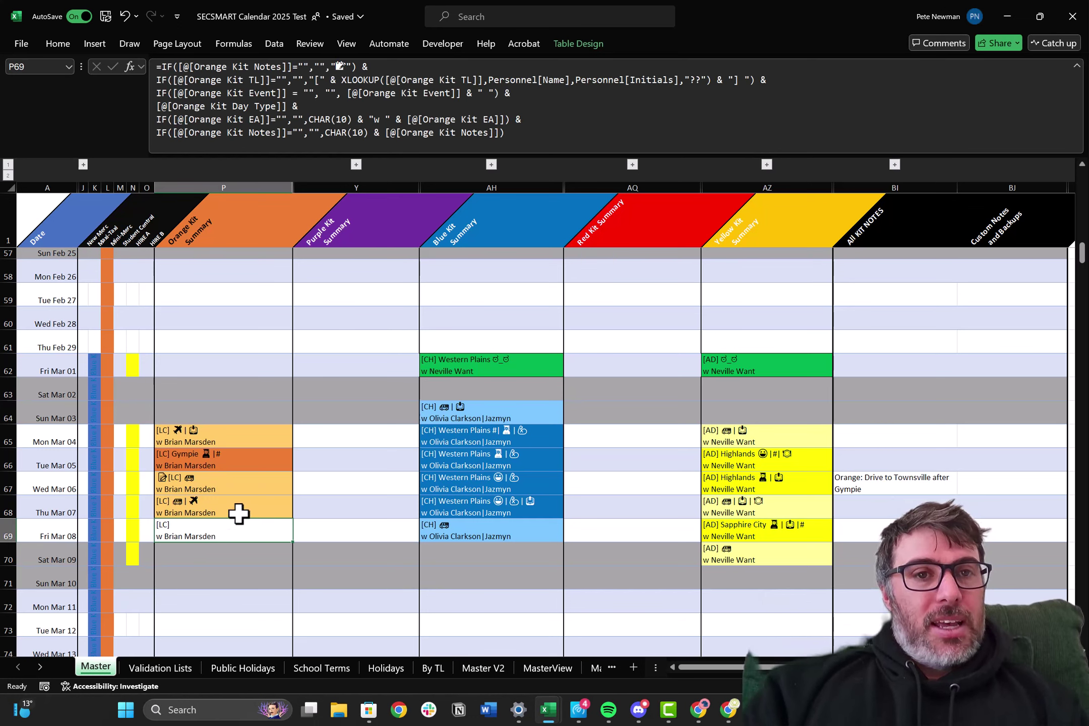
{"action": "left_click", "coordinate": [356, 164]}
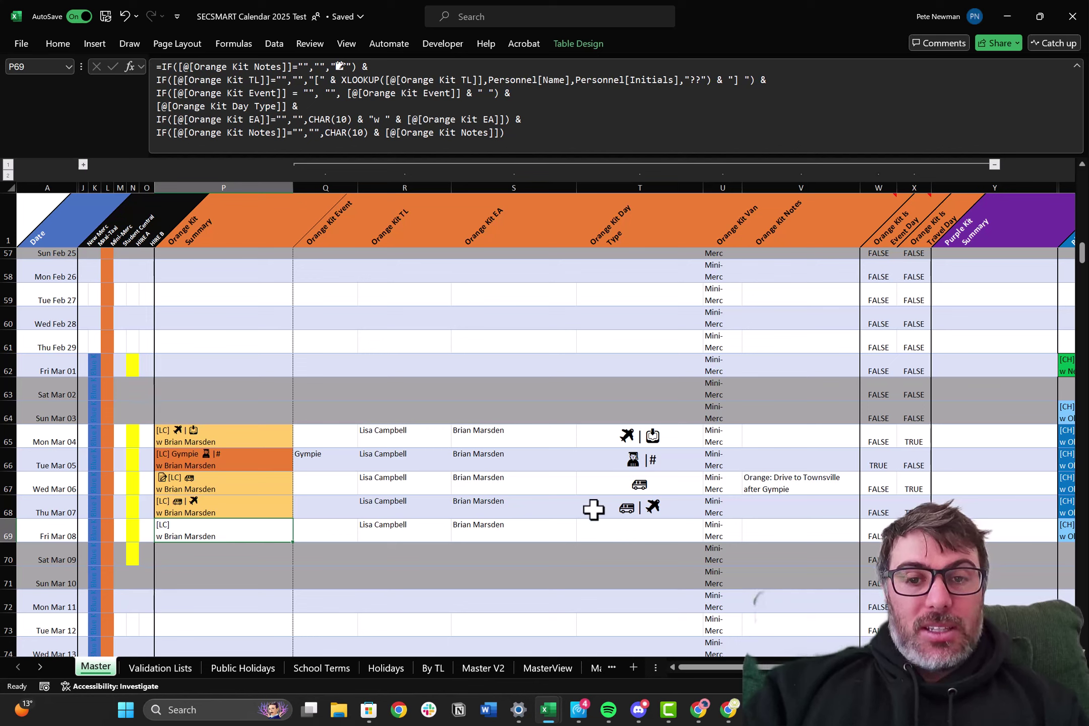
{"action": "left_click", "coordinate": [613, 526]}
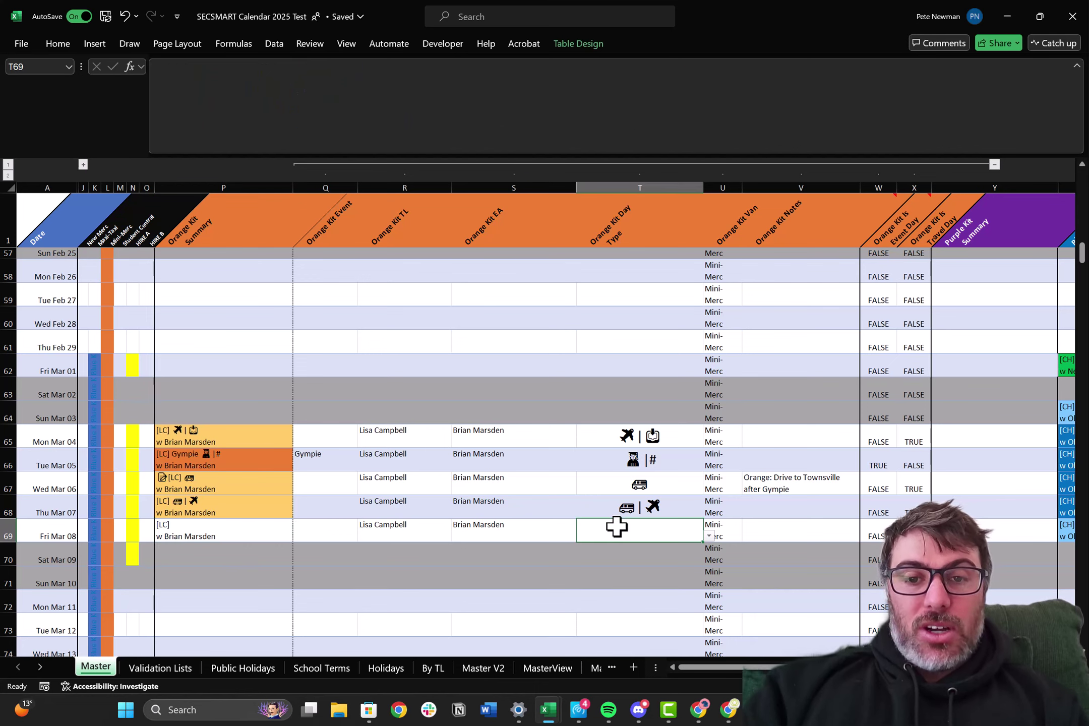
{"action": "left_click", "coordinate": [708, 536]}
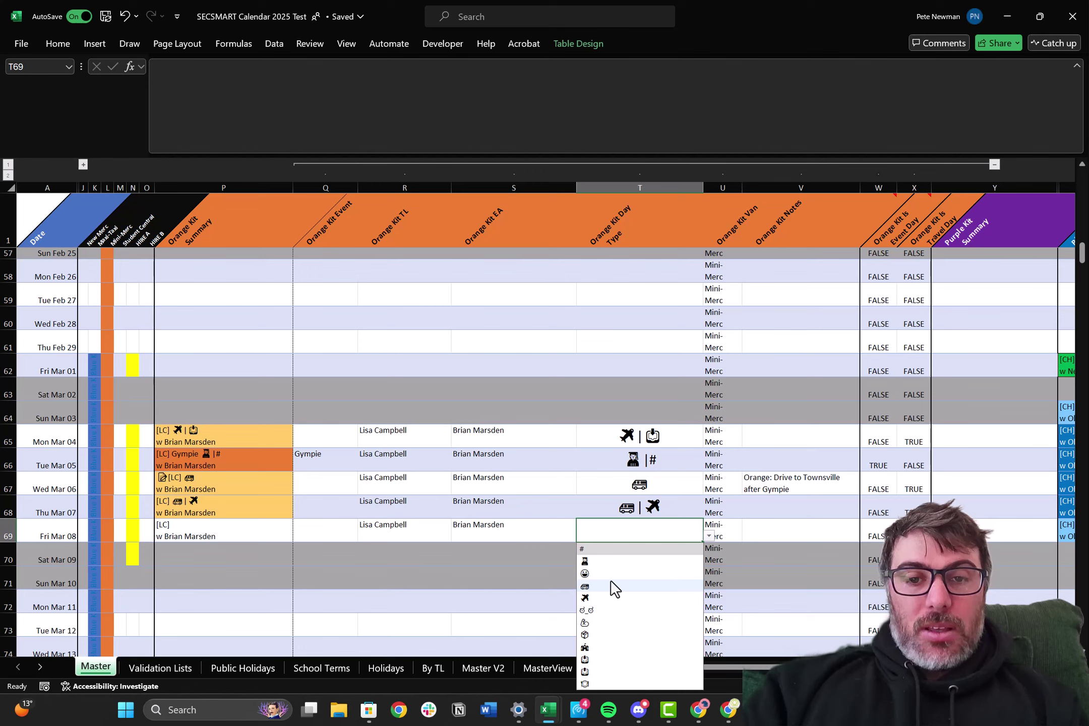
{"action": "left_click", "coordinate": [551, 529]}
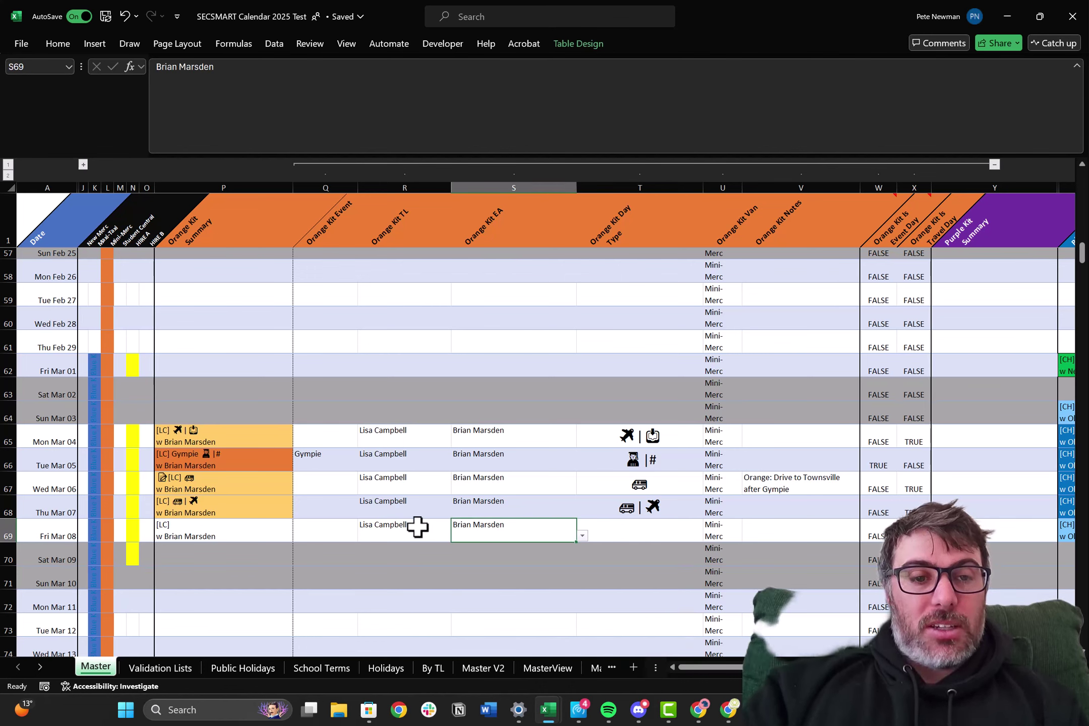
{"action": "left_click_drag", "start_coordinate": [418, 527], "coordinate": [498, 530]}
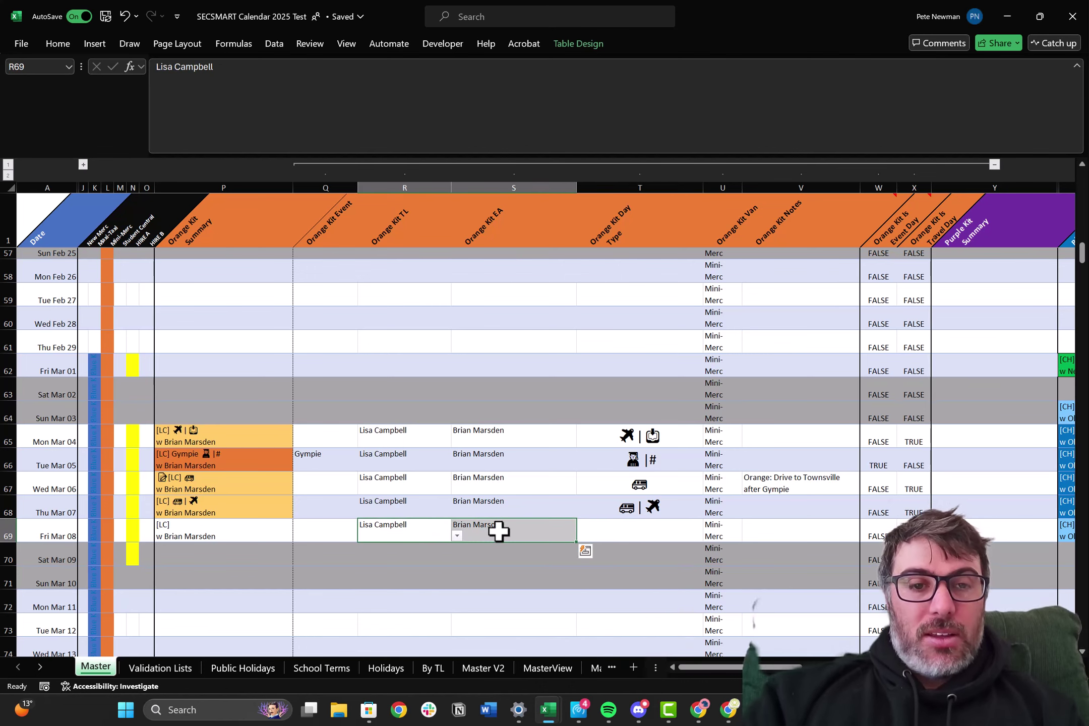
{"action": "key", "text": "Delete"}
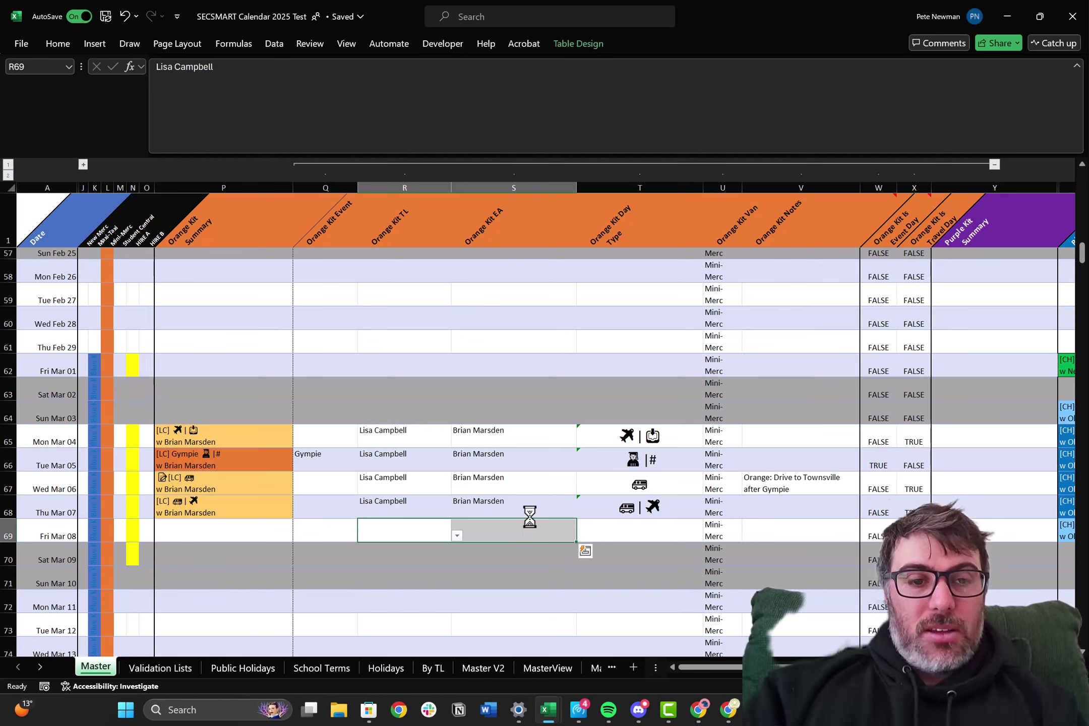
{"action": "left_click", "coordinate": [623, 526]}
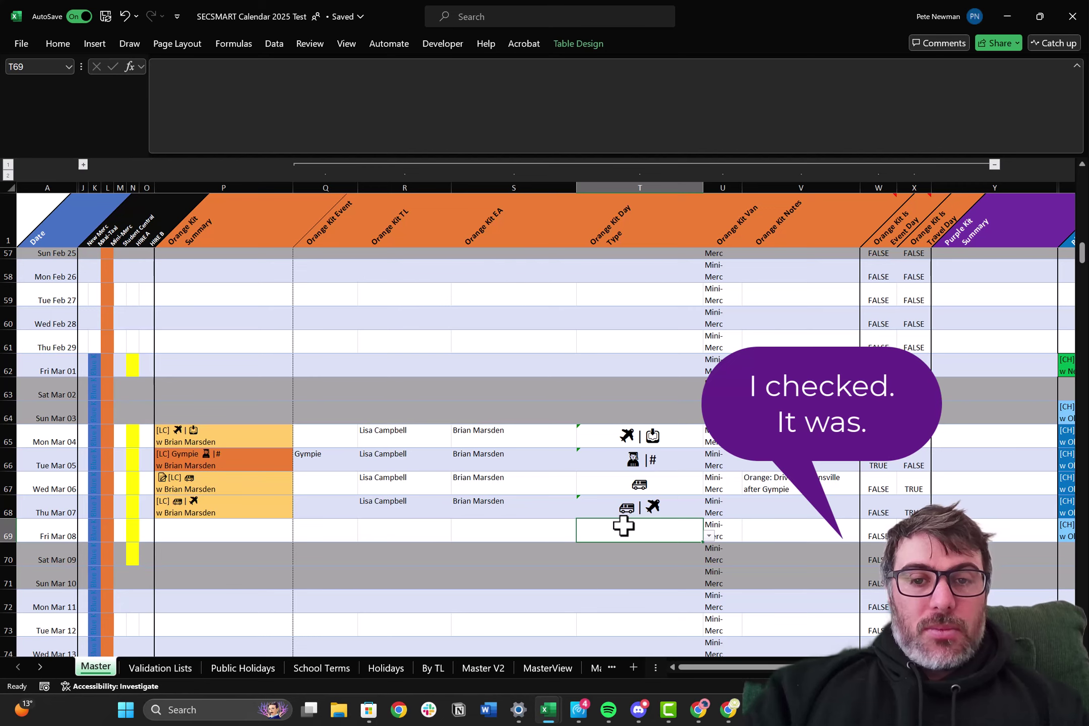
{"action": "scroll", "coordinate": [623, 526], "scroll_direction": "down", "scroll_amount": 5}
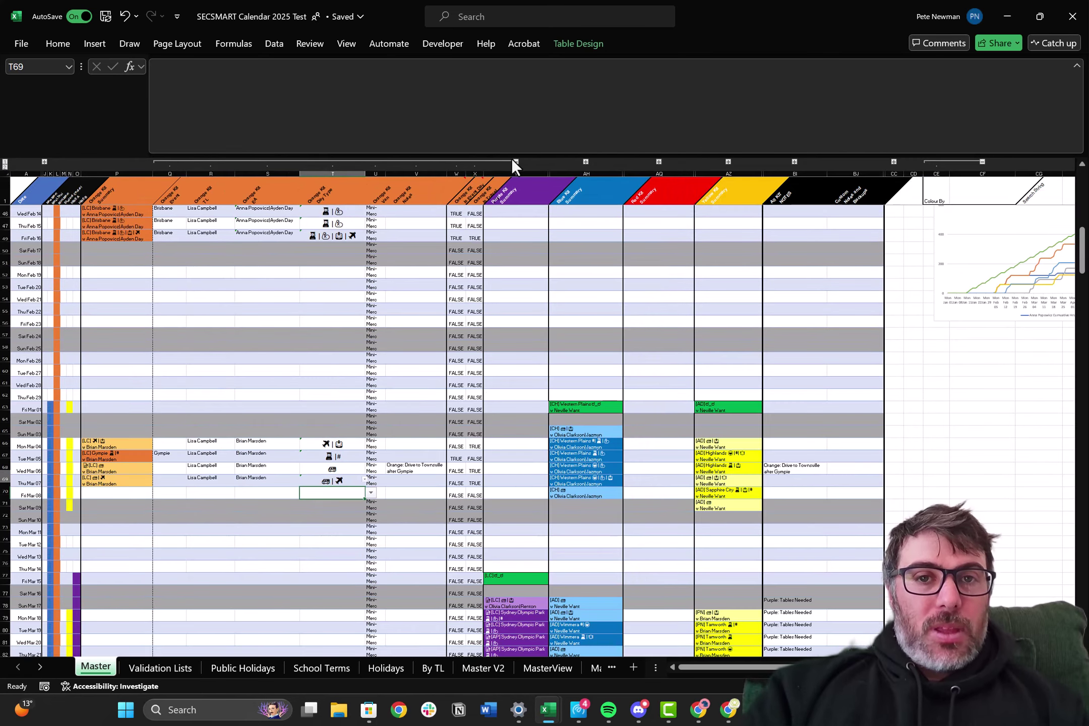
{"action": "left_click", "coordinate": [515, 162]}
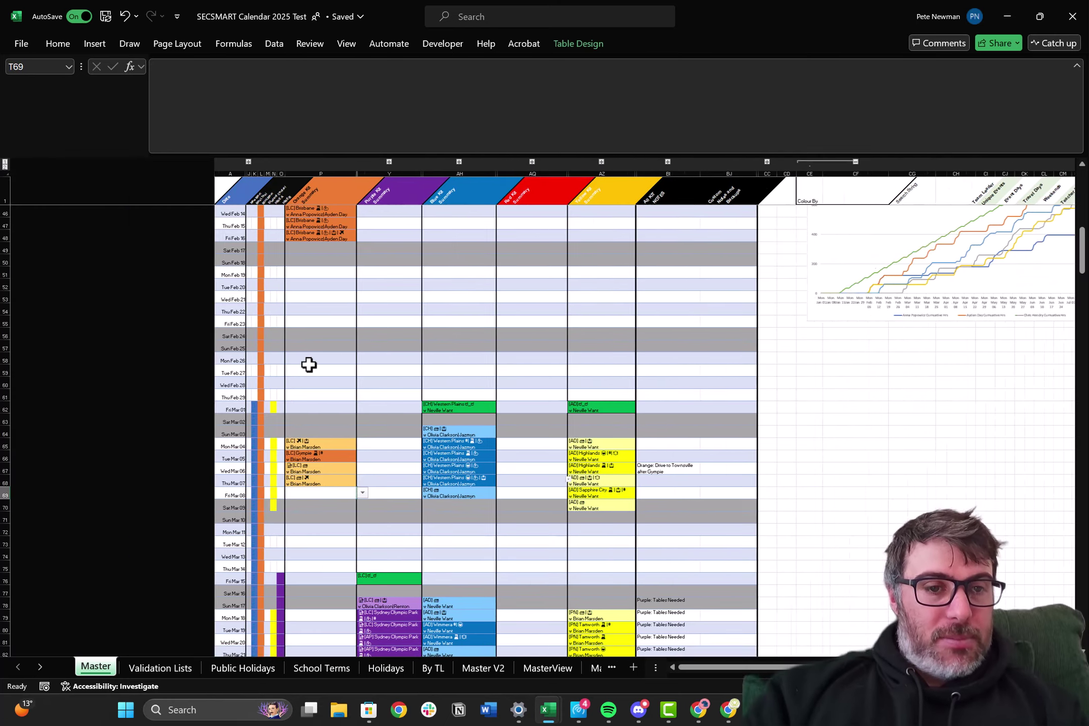
Step: Inspect the team leader statistics table beside the calendar and the formula for the first team leader's Unique Events in CI2
{"action": "scroll", "coordinate": [309, 365], "scroll_direction": "down", "scroll_amount": 3}
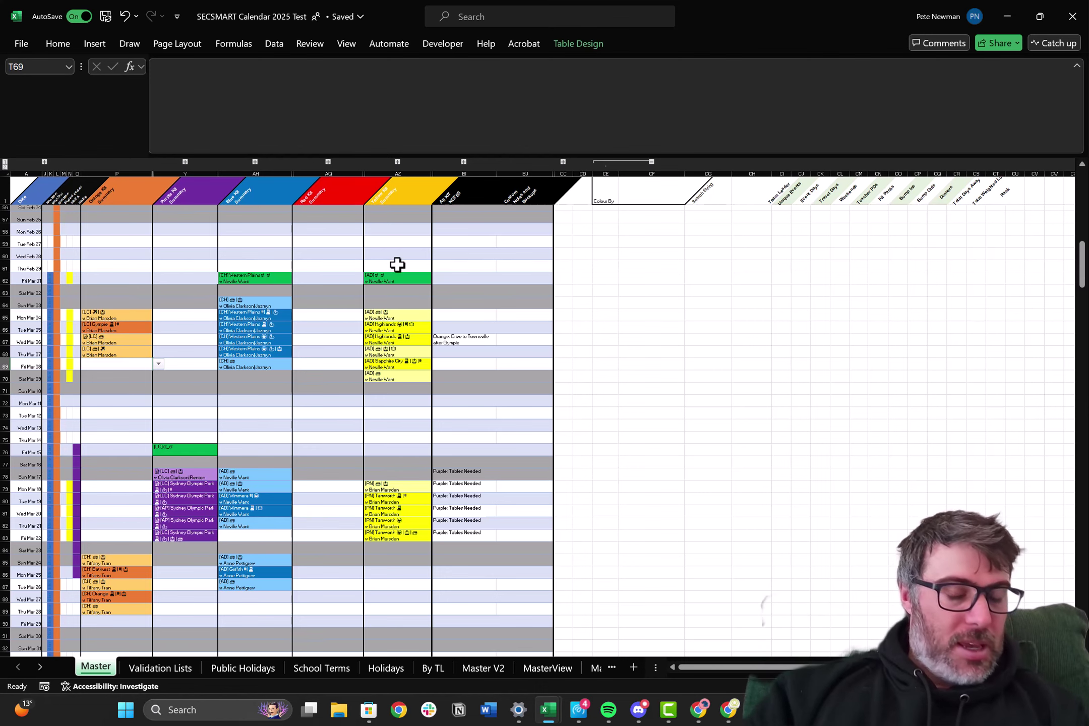
{"action": "scroll", "coordinate": [500, 285], "scroll_direction": "up", "scroll_amount": 18}
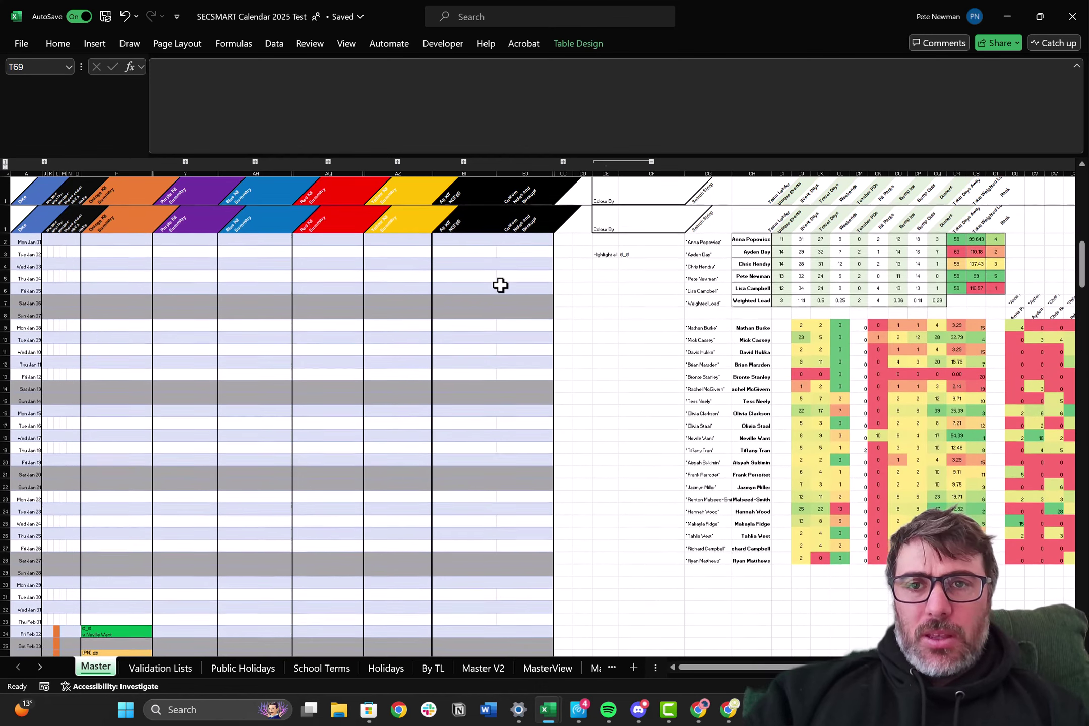
{"action": "scroll", "coordinate": [911, 249], "scroll_direction": "right", "scroll_amount": 10}
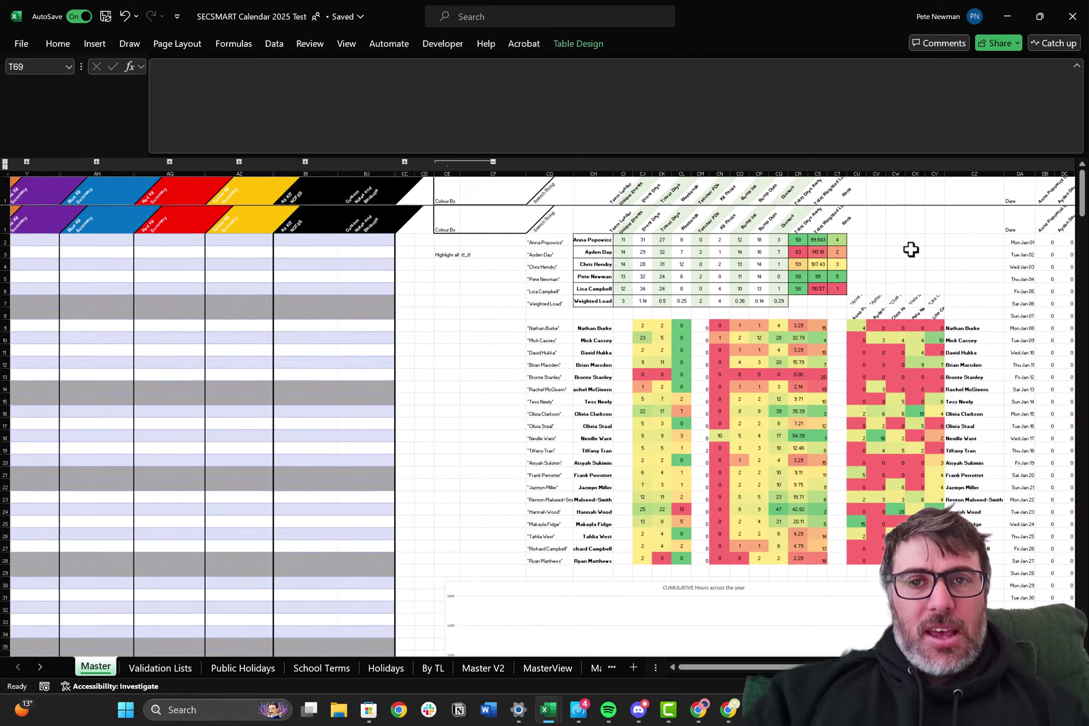
{"action": "scroll", "coordinate": [717, 251], "scroll_direction": "up", "scroll_amount": 4}
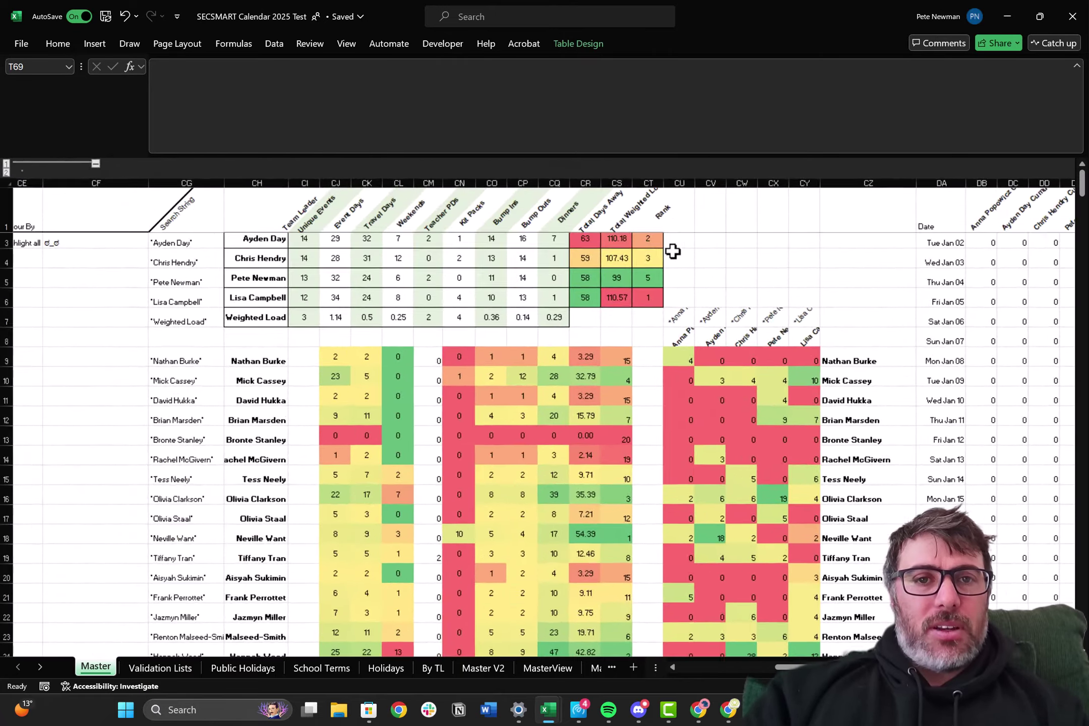
{"action": "scroll", "coordinate": [732, 281], "scroll_direction": "down", "scroll_amount": 1}
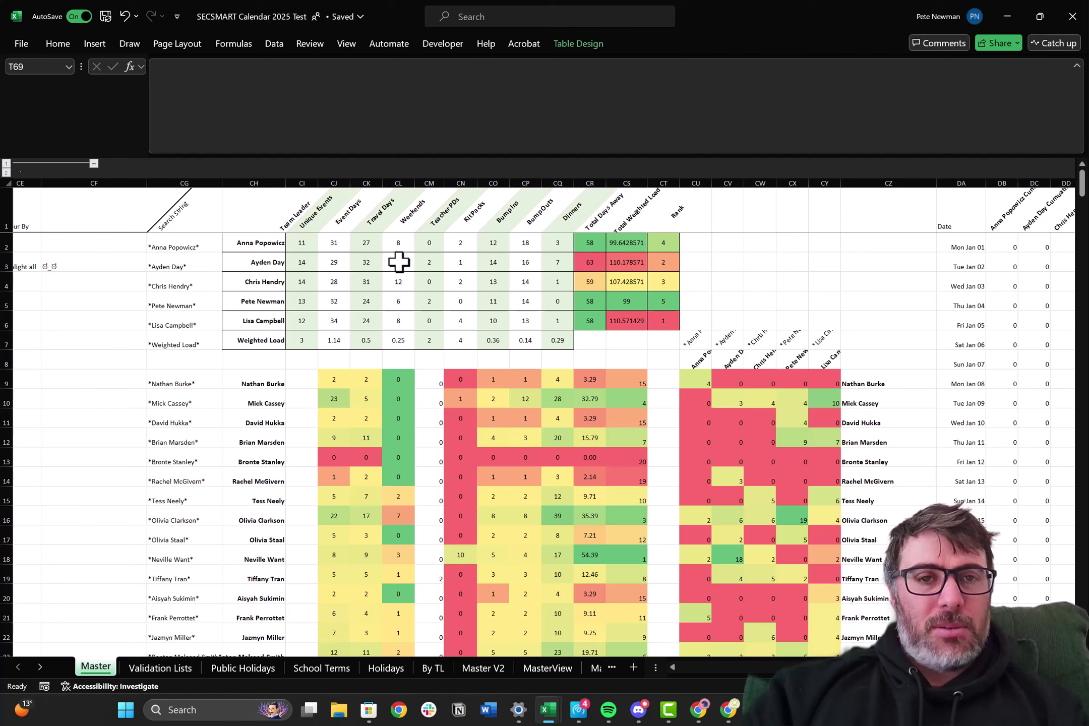
{"action": "left_click", "coordinate": [301, 242]}
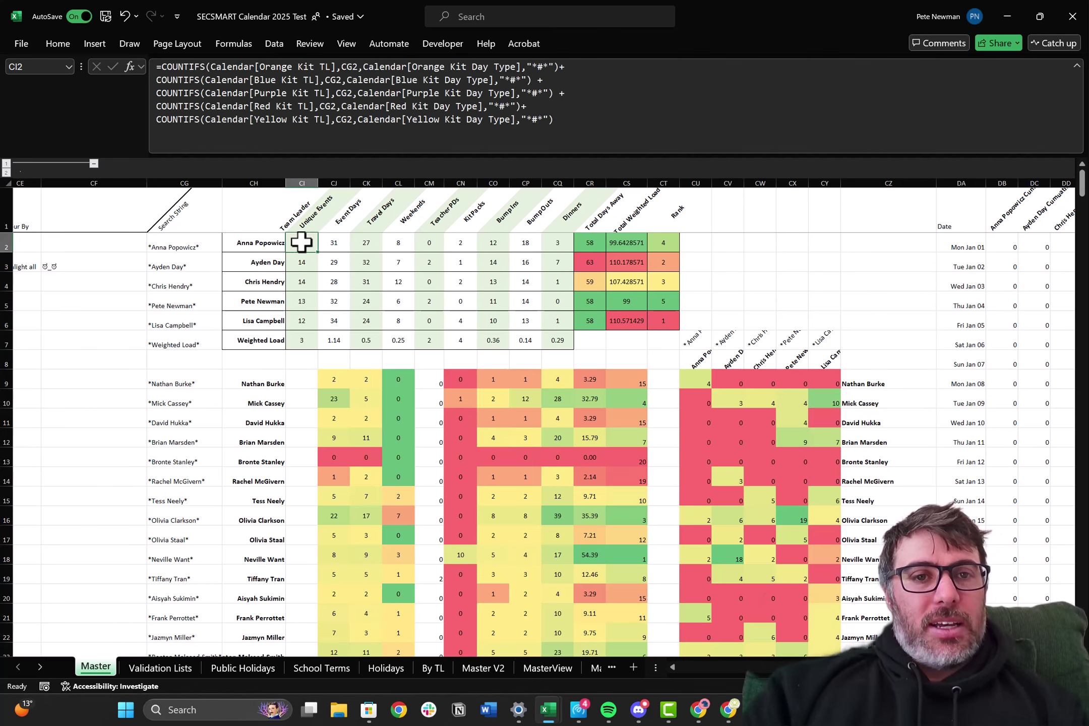
Step: Inspect the first team leader's formulas in row 2 from Event Days in CJ2 across to Kit Packs in CN2
{"action": "left_click", "coordinate": [330, 242]}
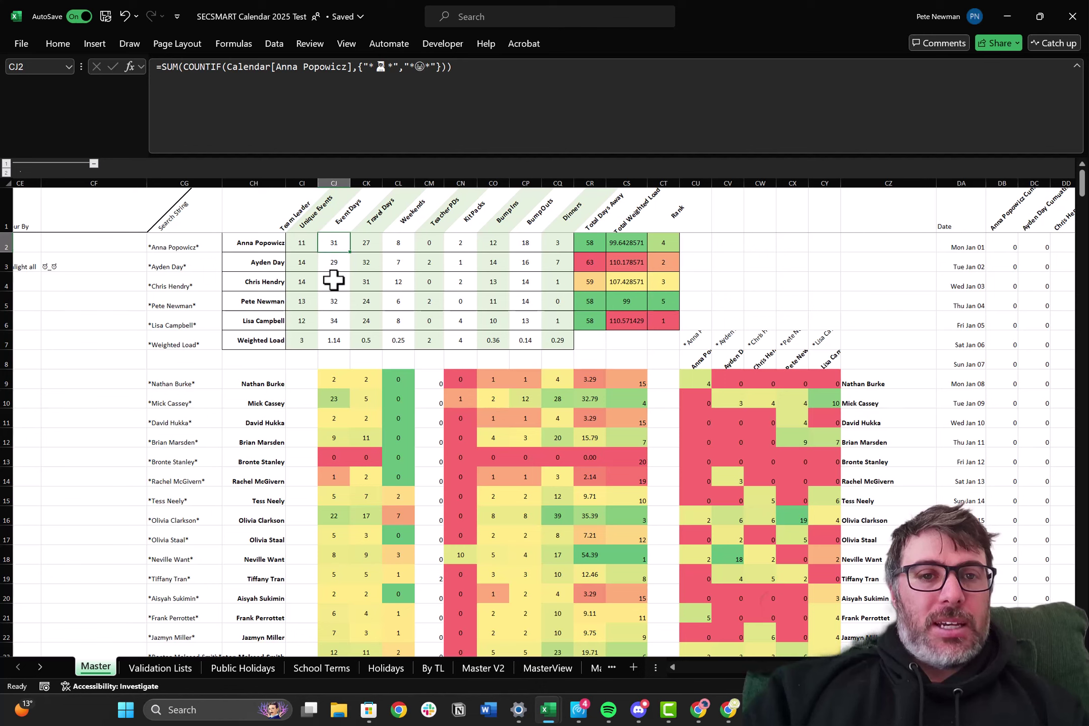
{"action": "left_click", "coordinate": [339, 260]}
{"action": "key", "text": "Right"}
{"action": "key", "text": "Up"}
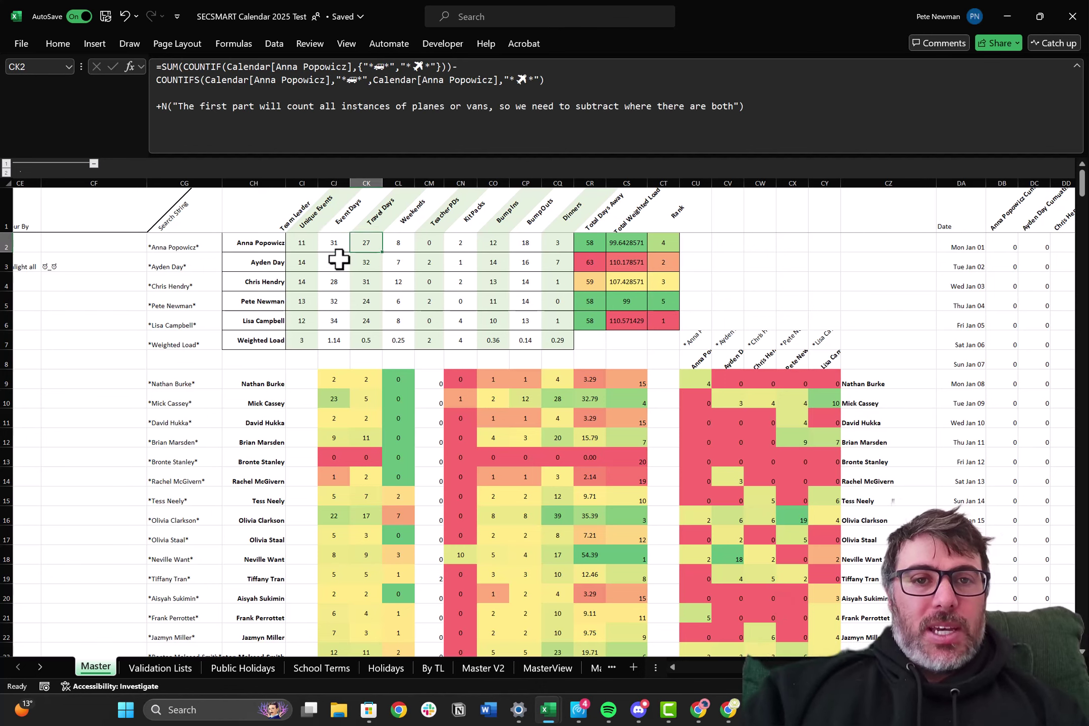
{"action": "key", "text": "Right"}
{"action": "key", "text": "Right"}
{"action": "key", "text": "Right"}
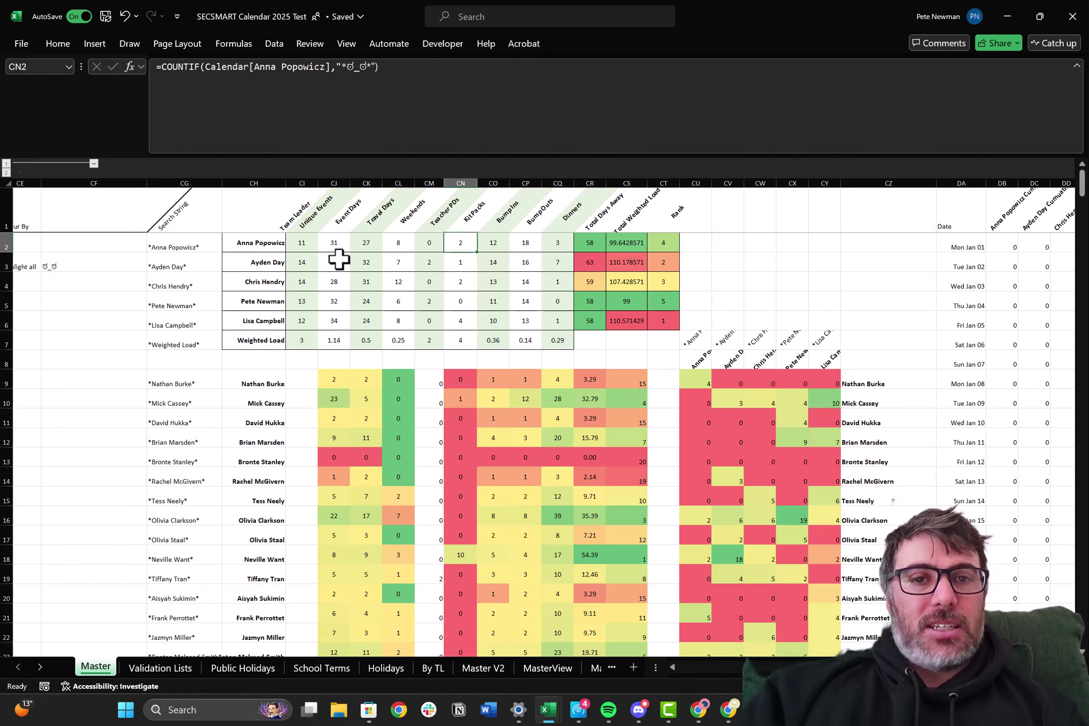
Step: Set the Weighted Load for Teacher PDs in CM7 to 4
{"action": "key", "text": "Down"}
{"action": "key", "text": "Down"}
{"action": "key", "text": "Left"}
{"action": "key", "text": "Down"}
{"action": "key", "text": "Down"}
{"action": "key", "text": "Down"}
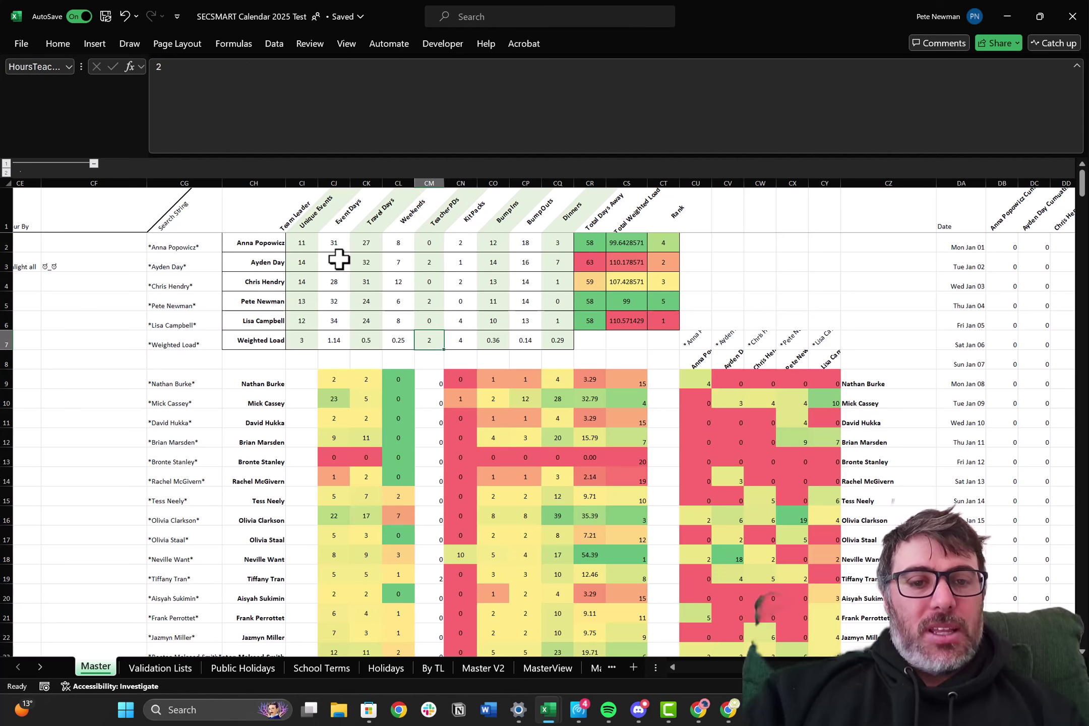
{"action": "type", "text": "4"}
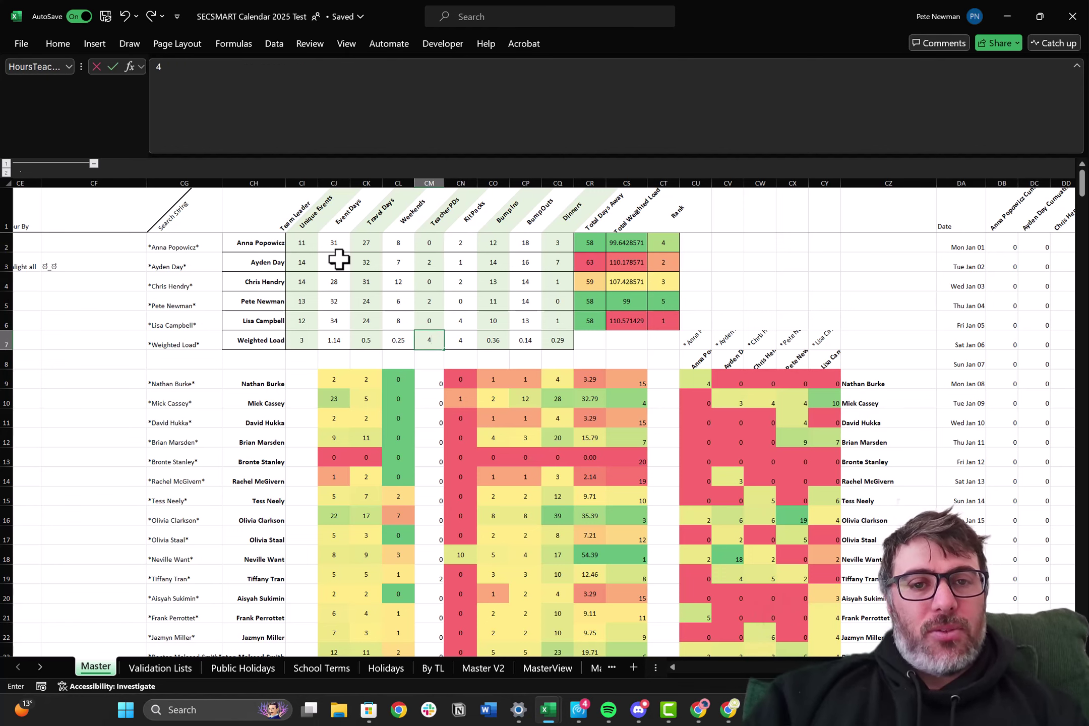
{"action": "key", "text": "Tab"}
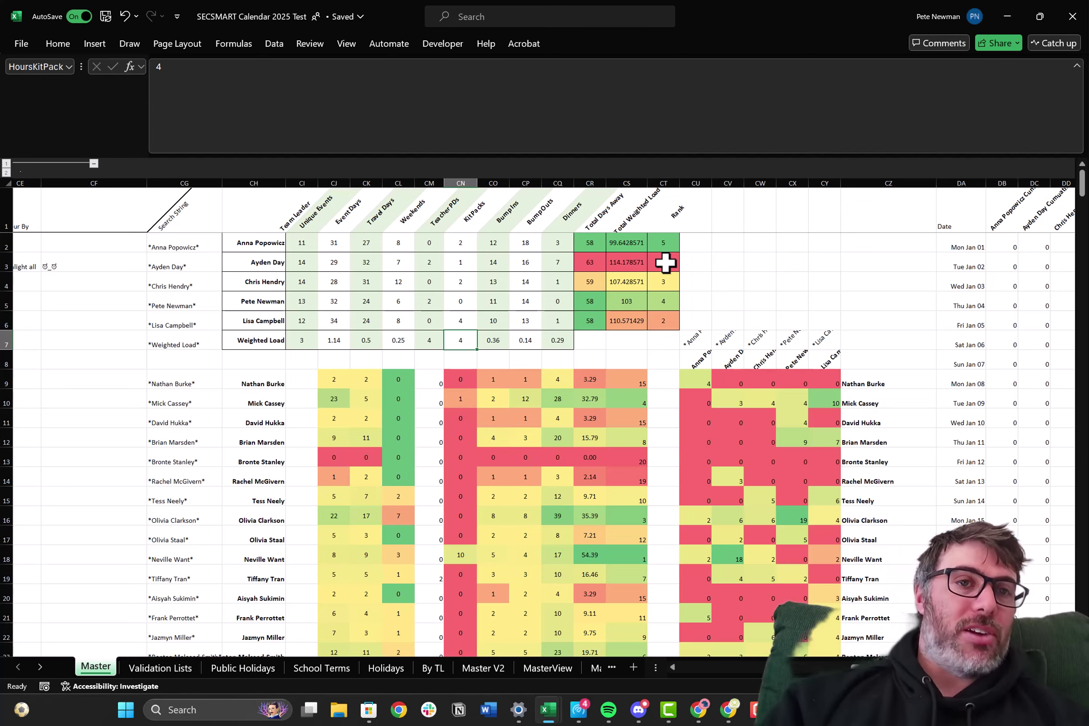
Step: Review the staff statistics table below the team leaders and inspect the formulas in CQ10 and CQ9
{"action": "scroll", "coordinate": [634, 395], "scroll_direction": "down", "scroll_amount": 2}
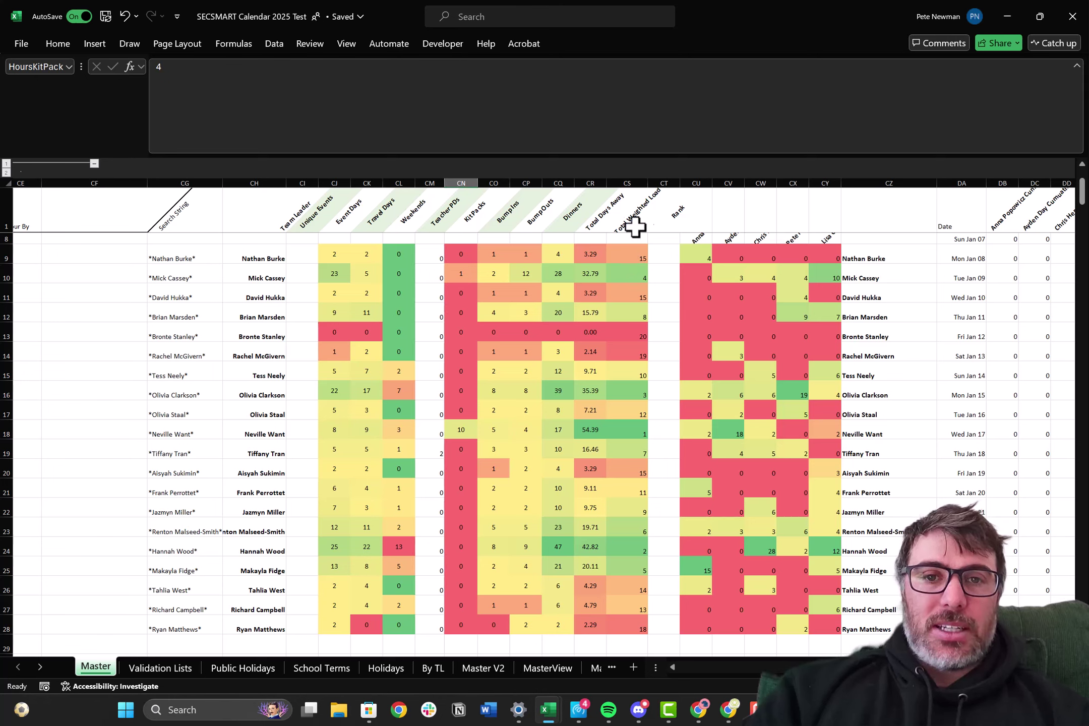
{"action": "left_click", "coordinate": [561, 274]}
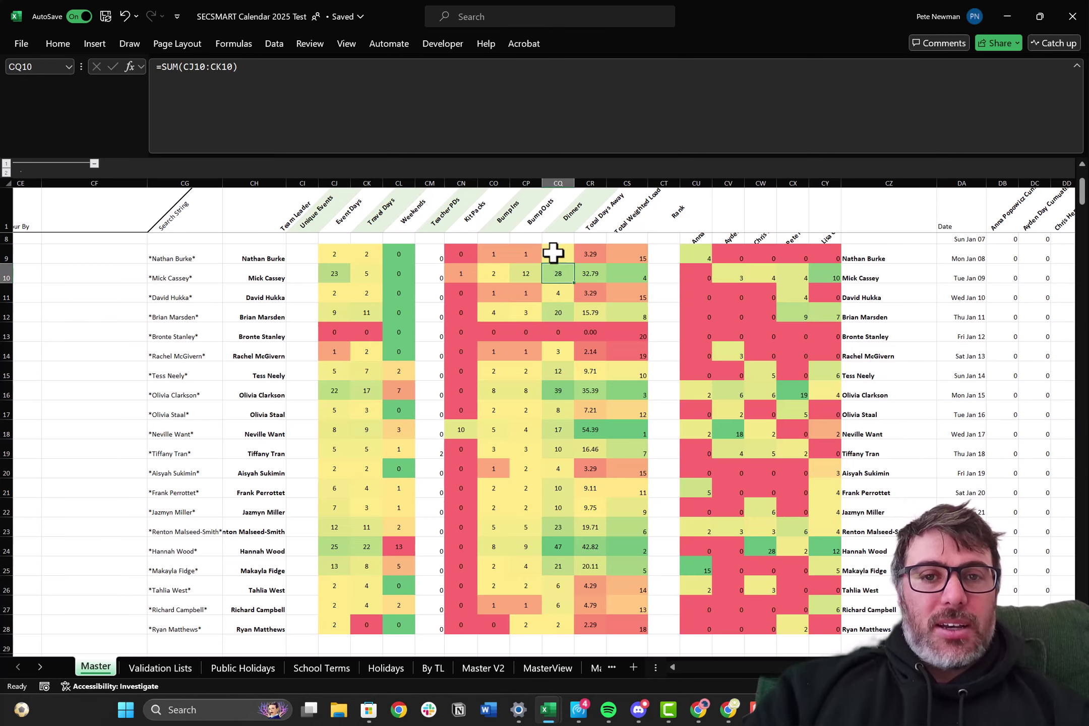
{"action": "left_click", "coordinate": [555, 255]}
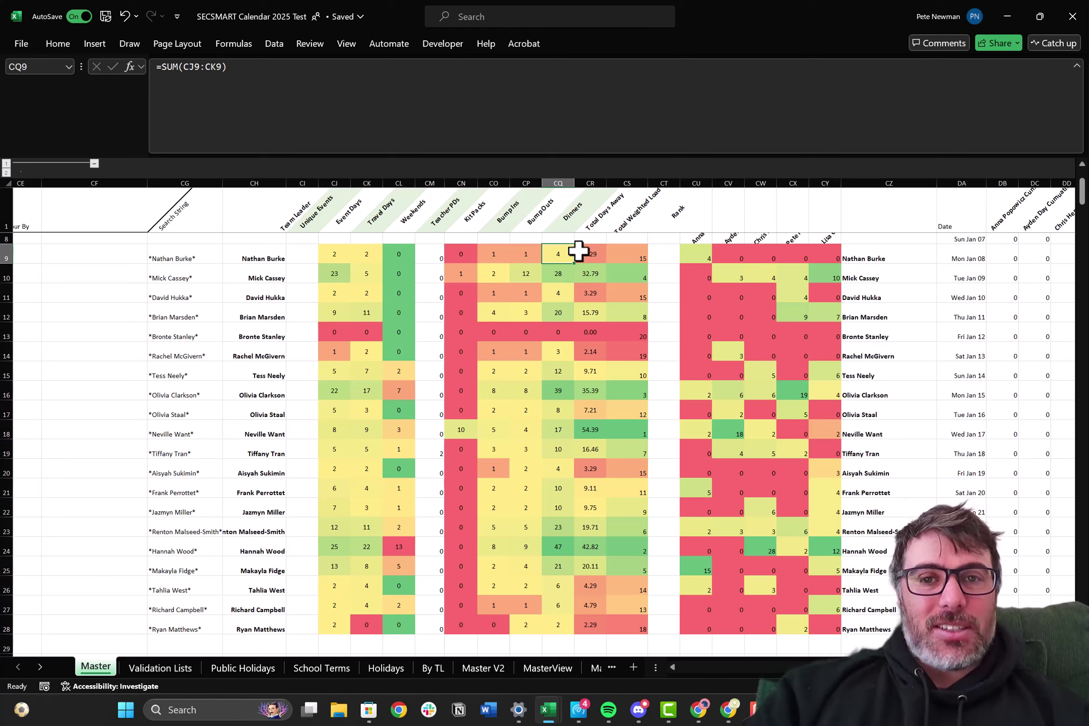
{"action": "left_click", "coordinate": [527, 250]}
{"action": "left_click", "coordinate": [556, 253]}
{"action": "scroll", "coordinate": [560, 255], "scroll_direction": "up", "scroll_amount": 5}
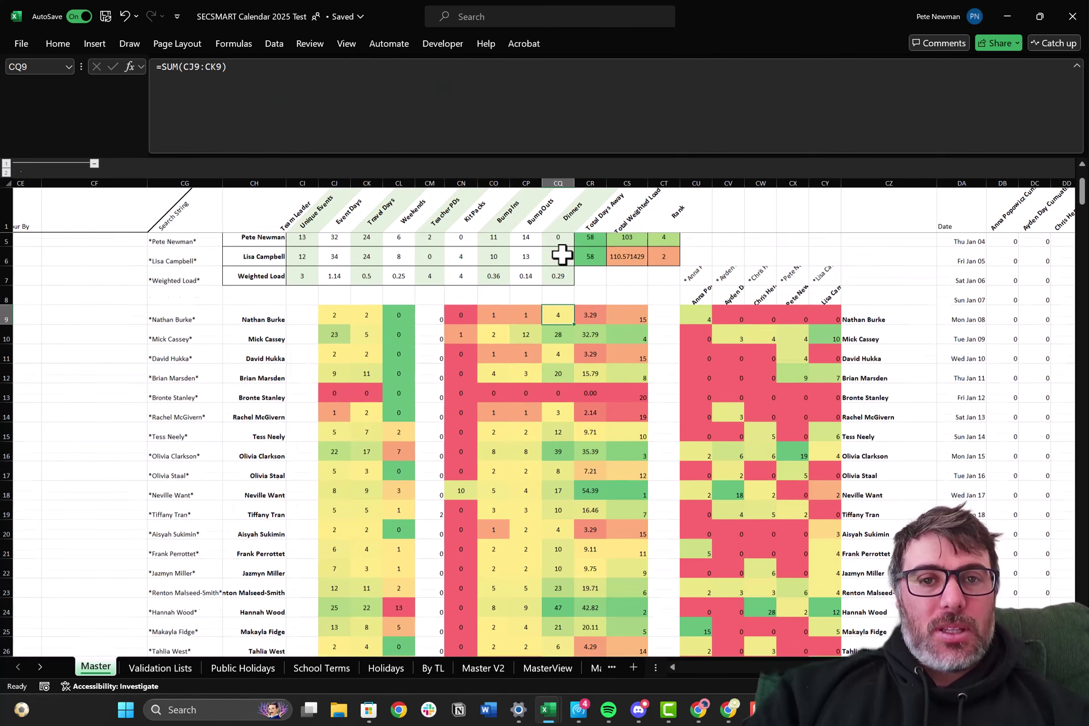
{"action": "scroll", "coordinate": [561, 255], "scroll_direction": "down", "scroll_amount": 2}
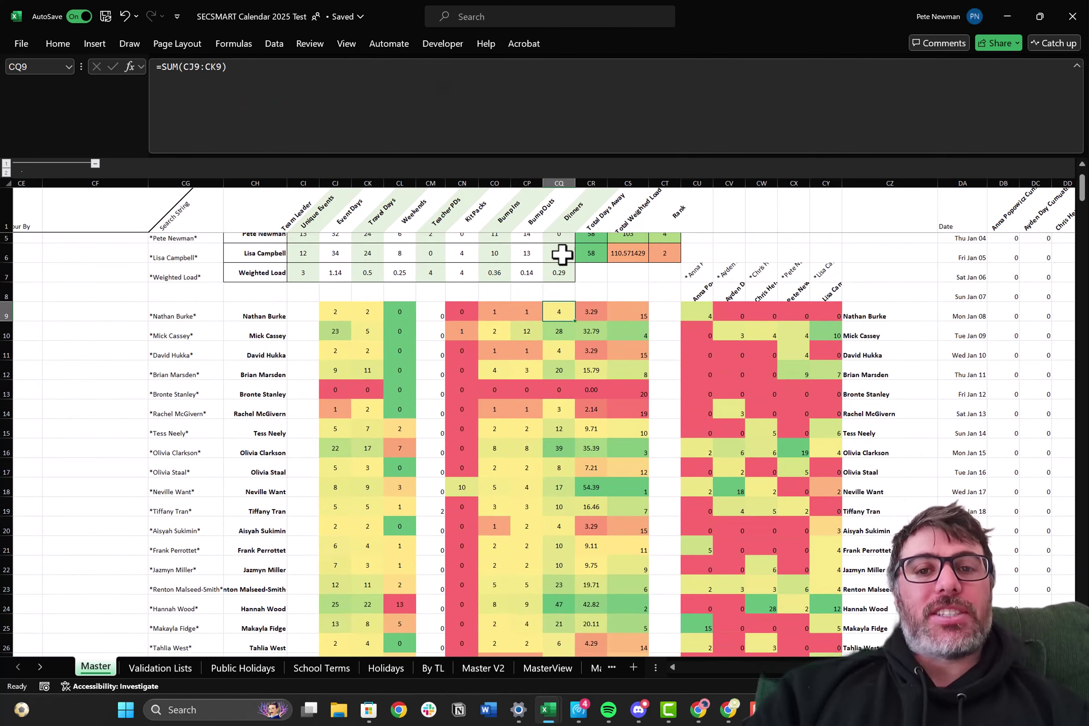
{"action": "scroll", "coordinate": [741, 327], "scroll_direction": "down", "scroll_amount": 1}
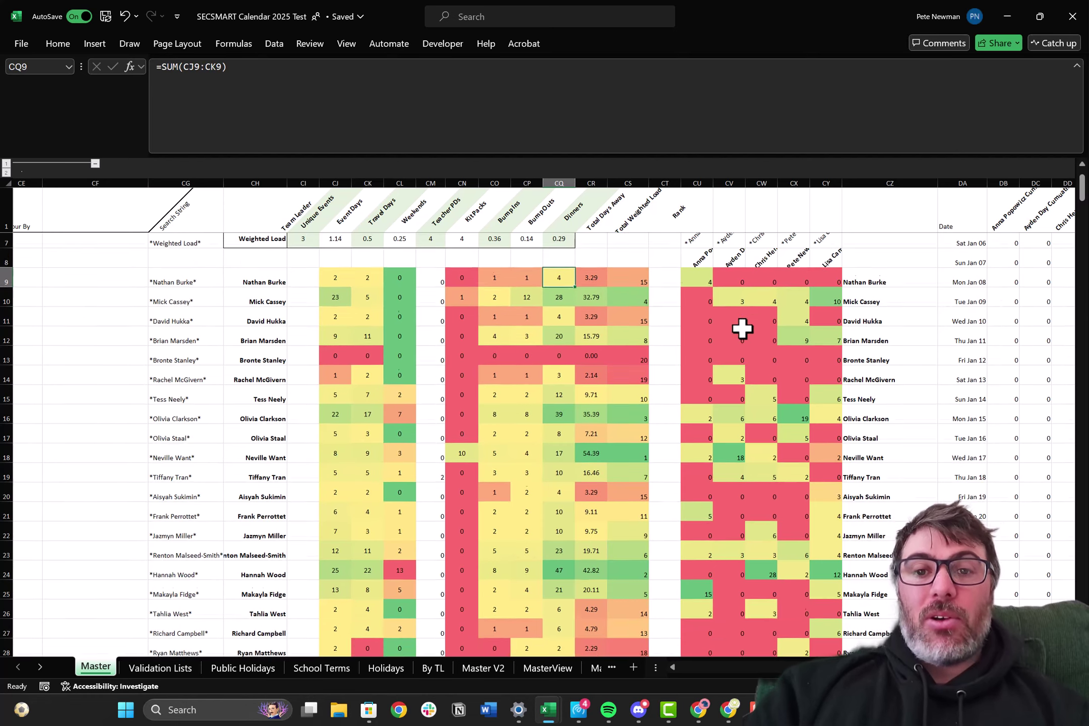
Step: Examine the matrix pairing staff with team leaders and inspect the COUNTIFS formula in CW24
{"action": "scroll", "coordinate": [742, 329], "scroll_direction": "down", "scroll_amount": 1}
{"action": "scroll", "coordinate": [743, 329], "scroll_direction": "right", "scroll_amount": 3}
{"action": "scroll", "coordinate": [742, 328], "scroll_direction": "up", "scroll_amount": 2}
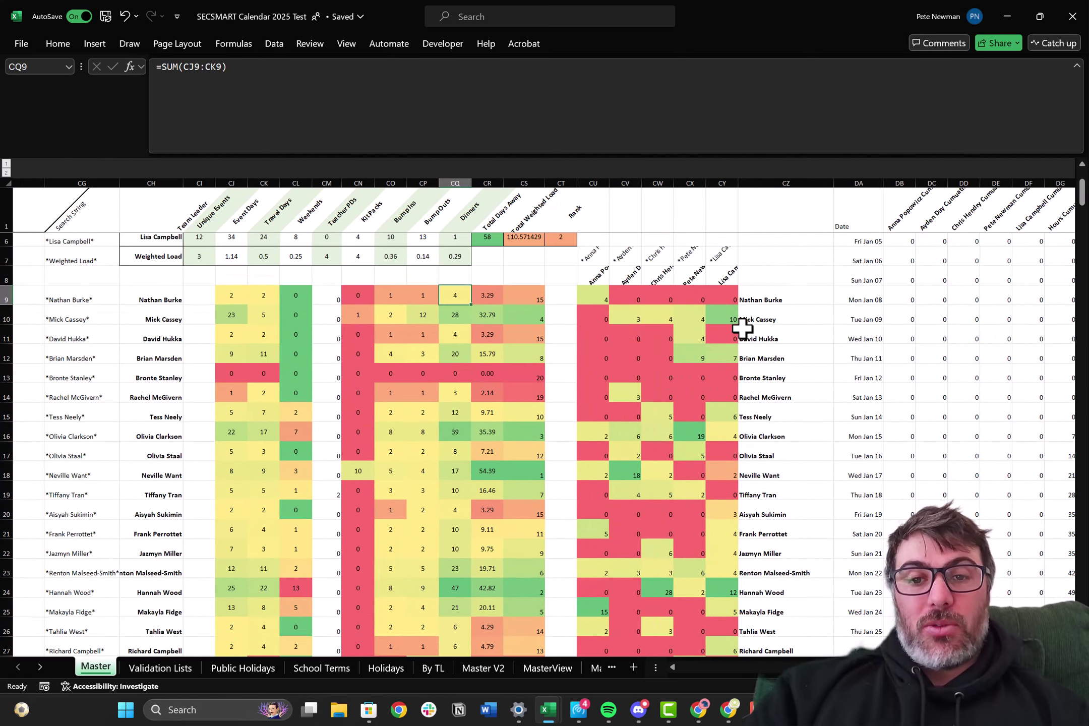
{"action": "scroll", "coordinate": [742, 329], "scroll_direction": "down", "scroll_amount": 2}
{"action": "scroll", "coordinate": [761, 469], "scroll_direction": "down", "scroll_amount": 1}
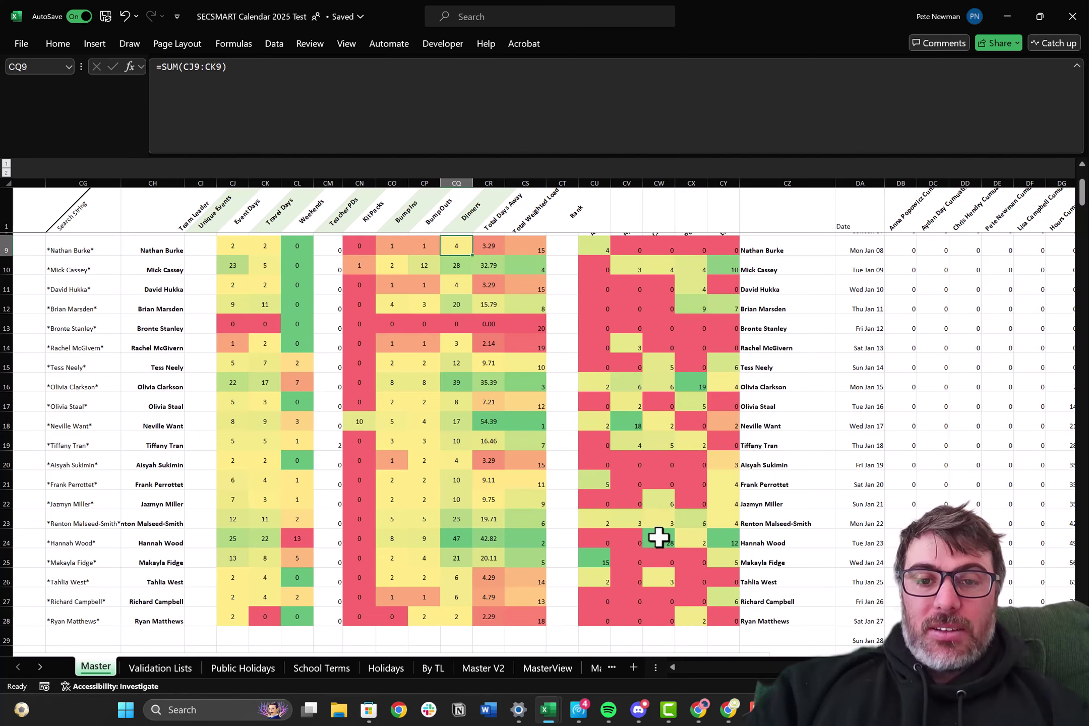
{"action": "left_click", "coordinate": [660, 539]}
{"action": "scroll", "coordinate": [753, 496], "scroll_direction": "up", "scroll_amount": 1}
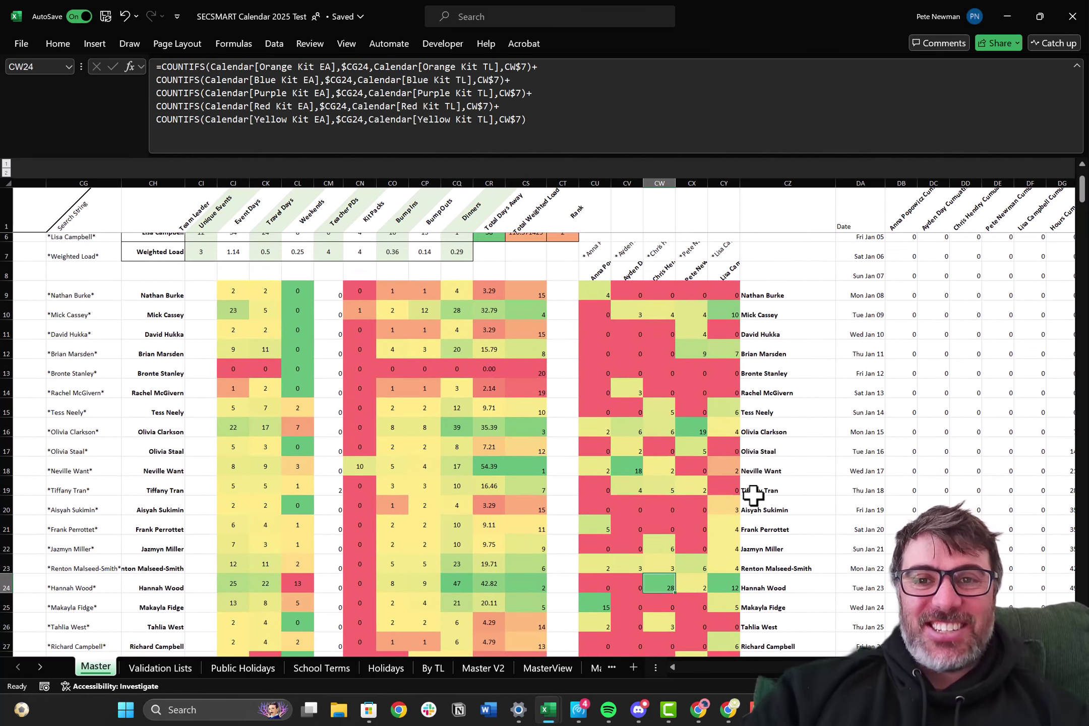
{"action": "scroll", "coordinate": [865, 465], "scroll_direction": "down", "scroll_amount": 1}
{"action": "scroll", "coordinate": [865, 464], "scroll_direction": "left", "scroll_amount": 1}
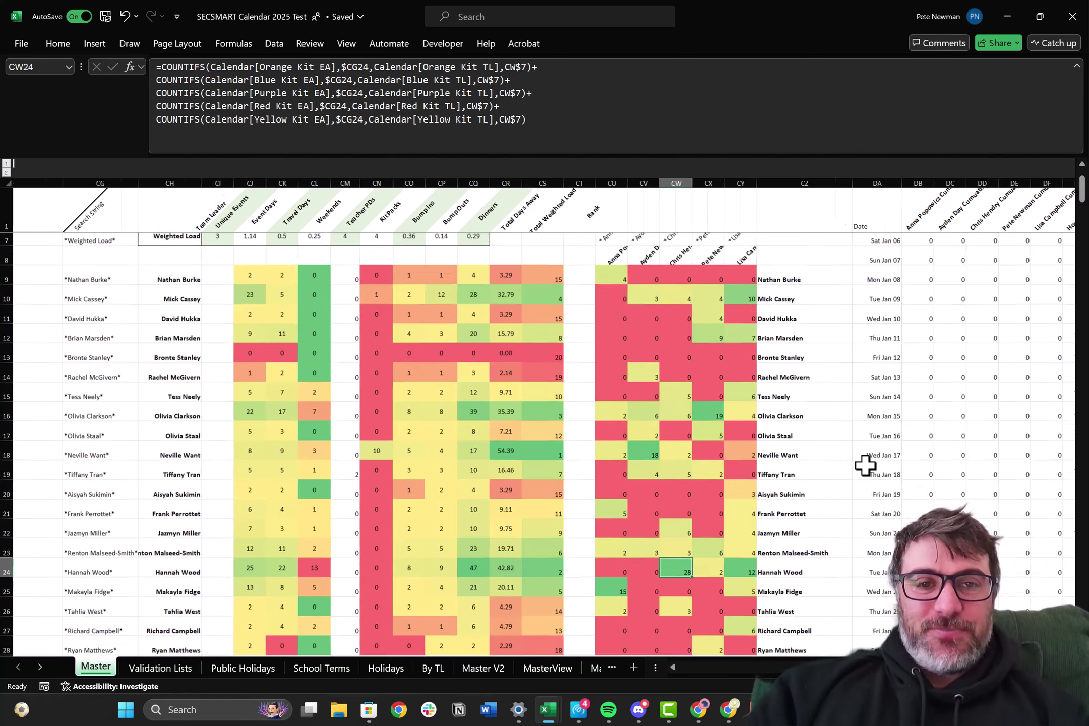
Step: Examine the team leaders' cumulative hours line chart below the statistics tables
{"action": "scroll", "coordinate": [865, 465], "scroll_direction": "left", "scroll_amount": 5}
{"action": "scroll", "coordinate": [865, 465], "scroll_direction": "down", "scroll_amount": 10}
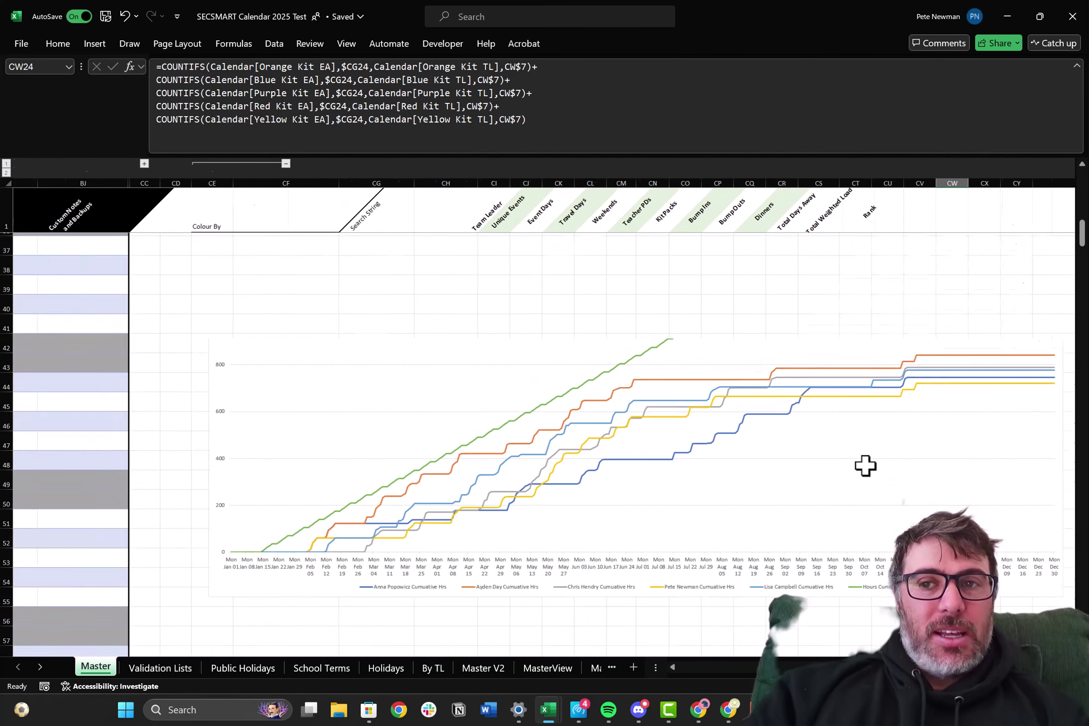
{"action": "scroll", "coordinate": [865, 465], "scroll_direction": "right", "scroll_amount": 1}
{"action": "scroll", "coordinate": [865, 465], "scroll_direction": "up", "scroll_amount": 1}
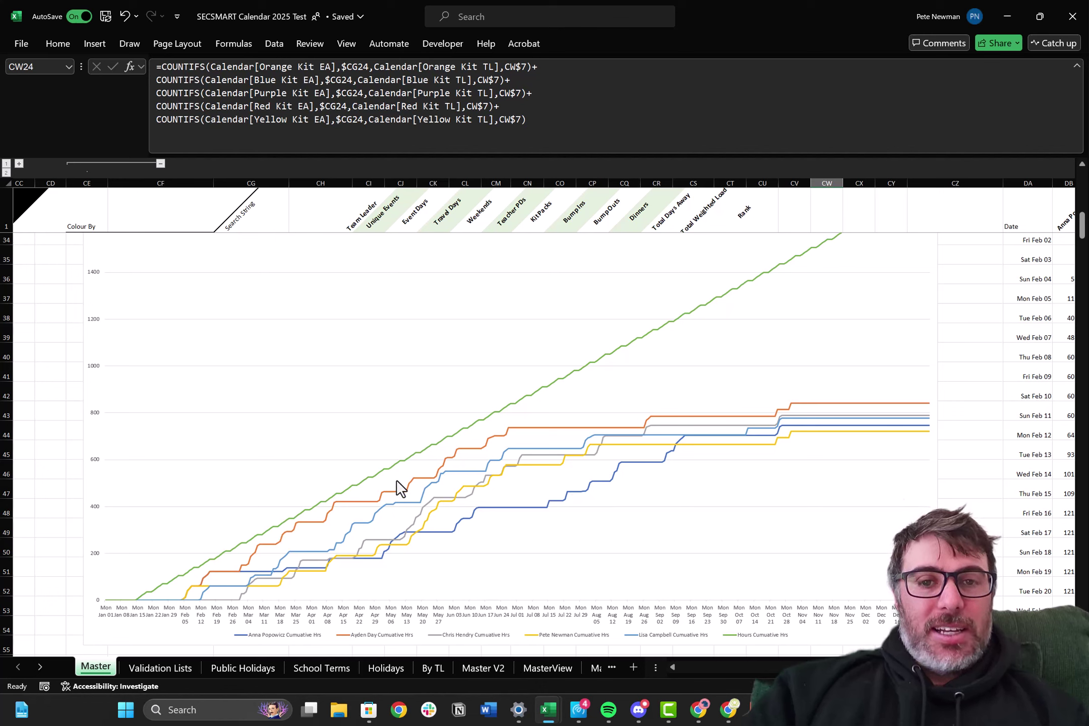
{"action": "mouse_move", "coordinate": [542, 451]}
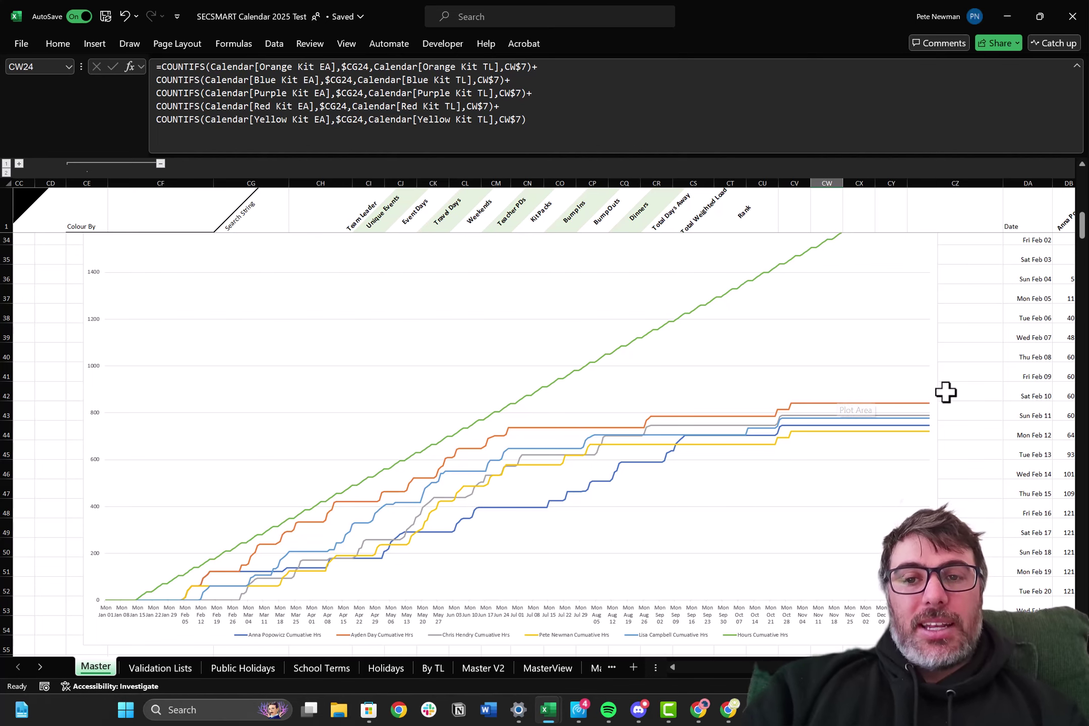
{"action": "scroll", "coordinate": [923, 402], "scroll_direction": "down", "scroll_amount": 2}
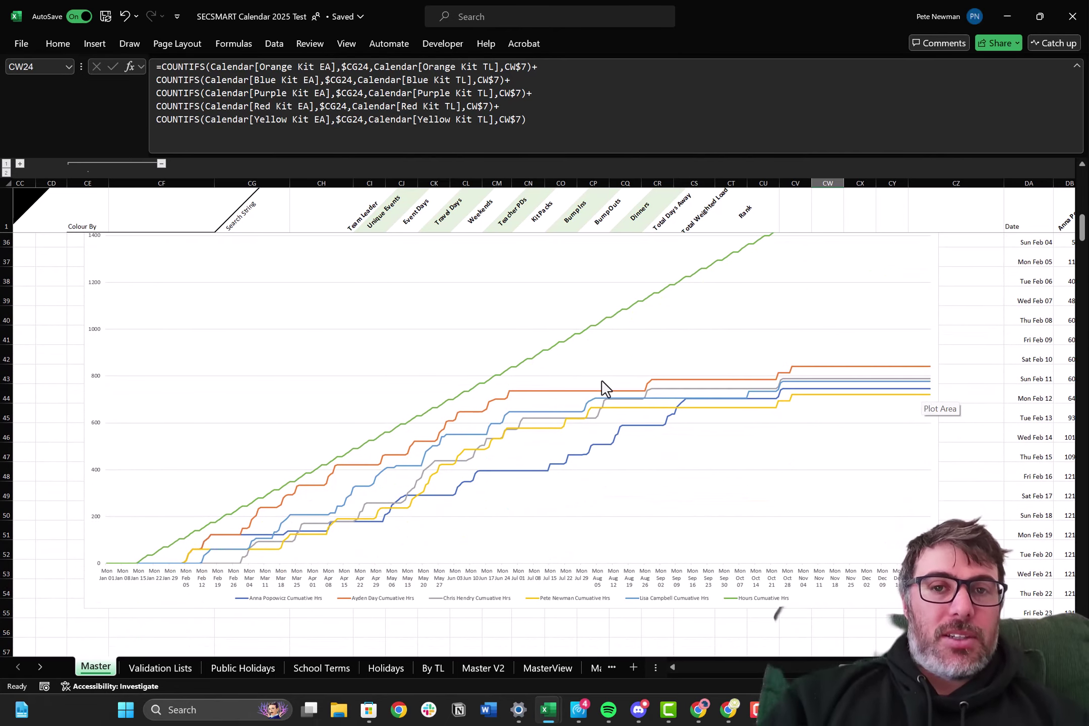
Step: Review each Weighted Load entry in row 7 of the team leader table, from Unique Events through Dinners
{"action": "scroll", "coordinate": [585, 363], "scroll_direction": "up", "scroll_amount": 12}
{"action": "scroll", "coordinate": [584, 360], "scroll_direction": "left", "scroll_amount": 10}
{"action": "scroll", "coordinate": [583, 360], "scroll_direction": "right", "scroll_amount": 6}
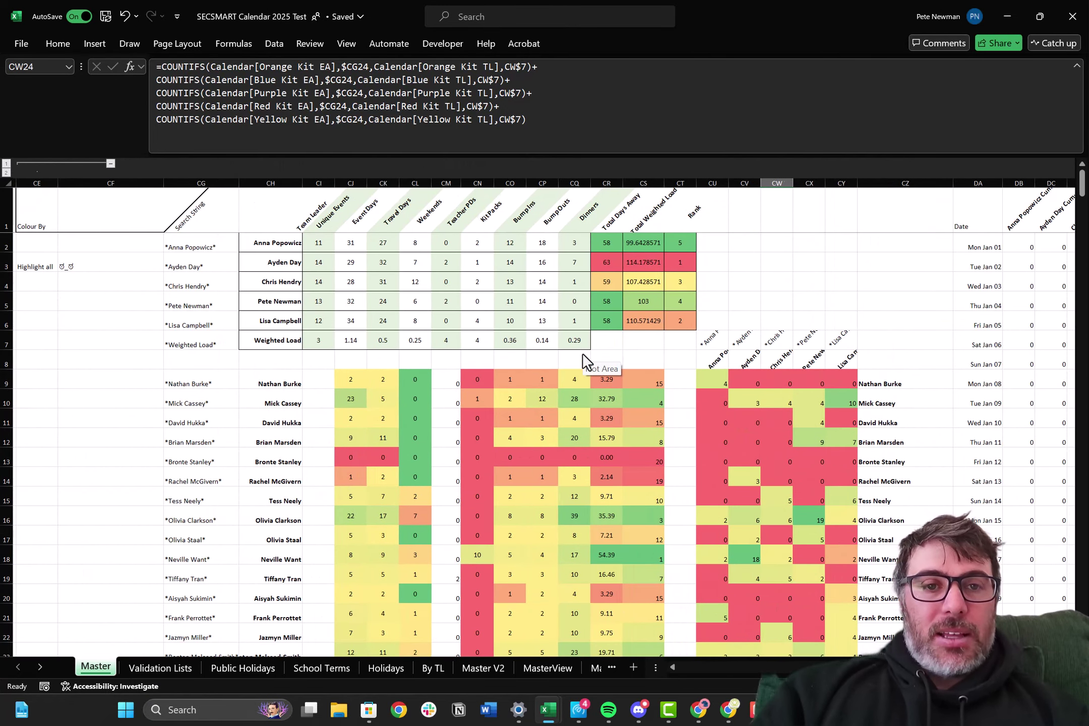
{"action": "left_click", "coordinate": [315, 341]}
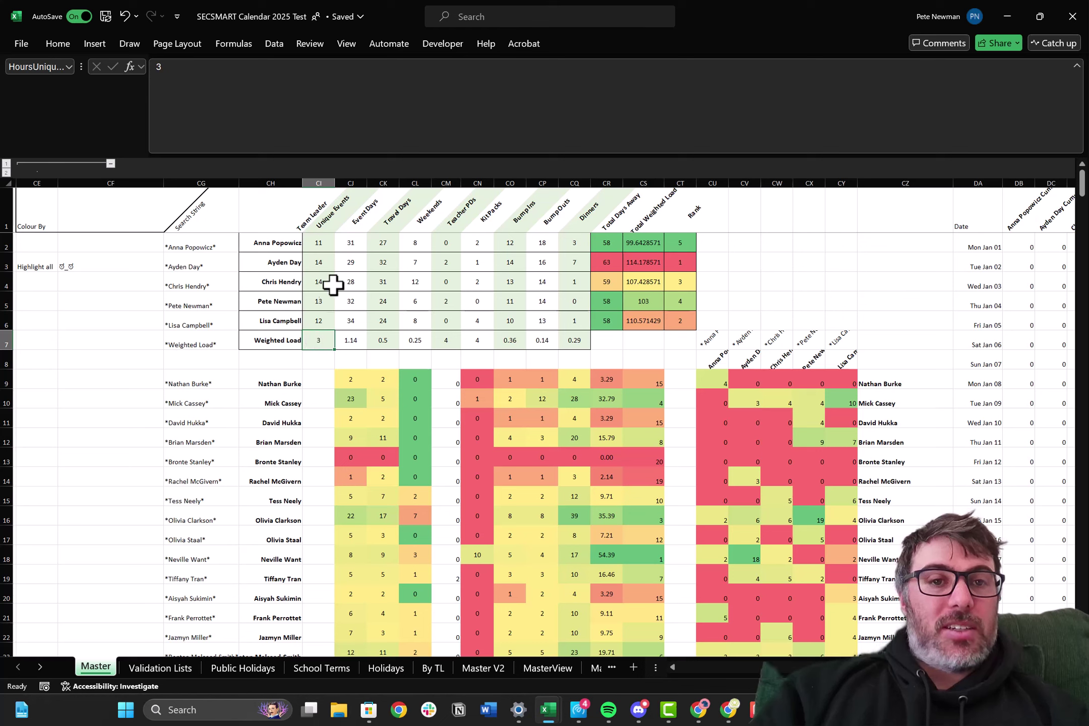
{"action": "left_click", "coordinate": [356, 343]}
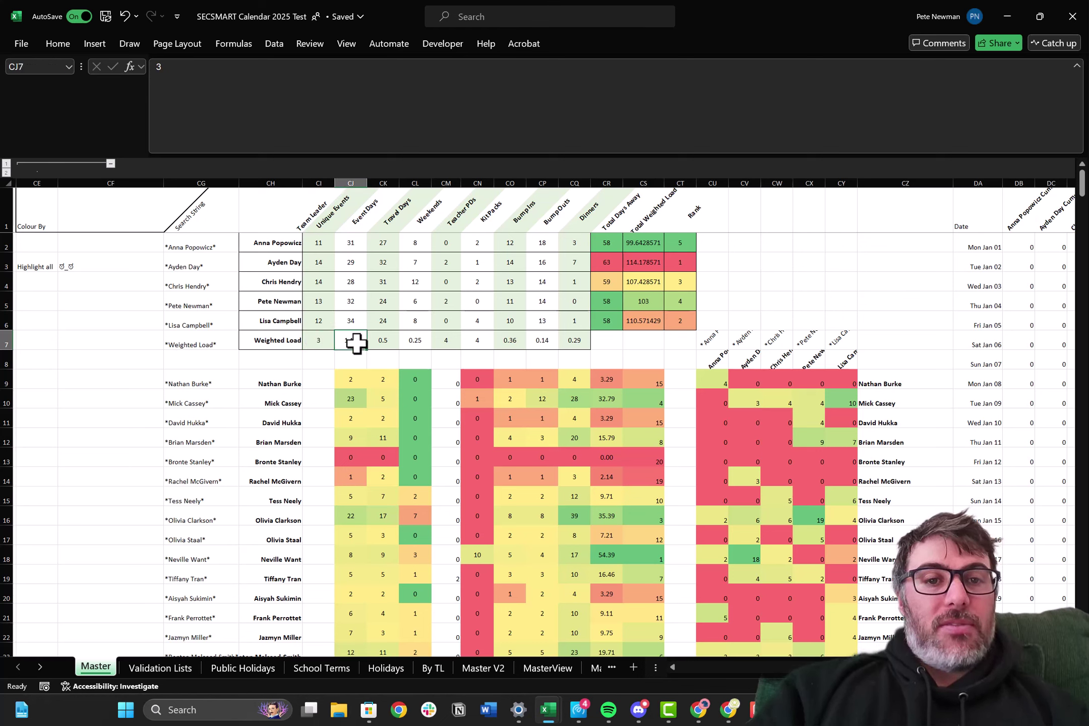
{"action": "left_click", "coordinate": [387, 343]}
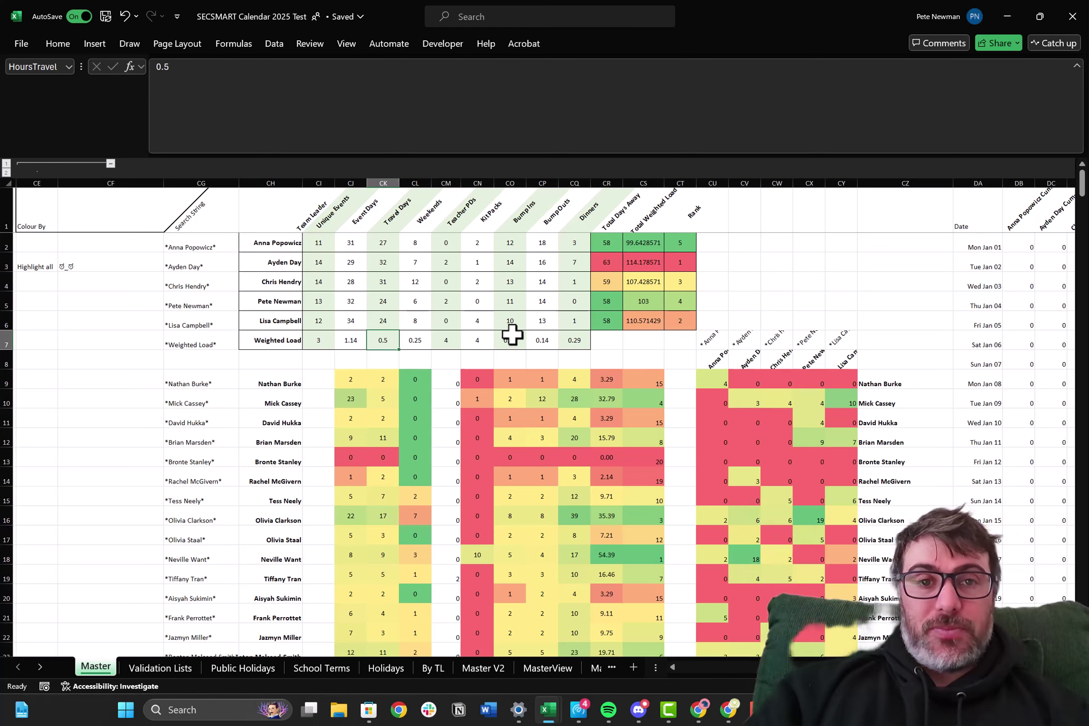
{"action": "key", "text": "Right"}
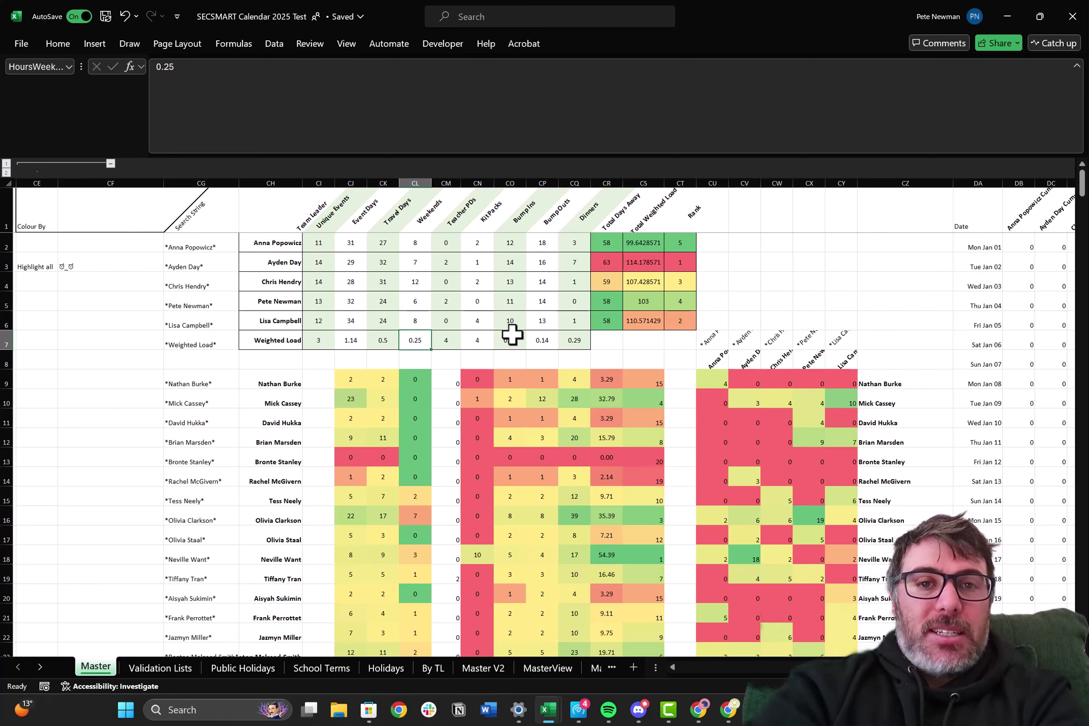
{"action": "key", "text": "Right"}
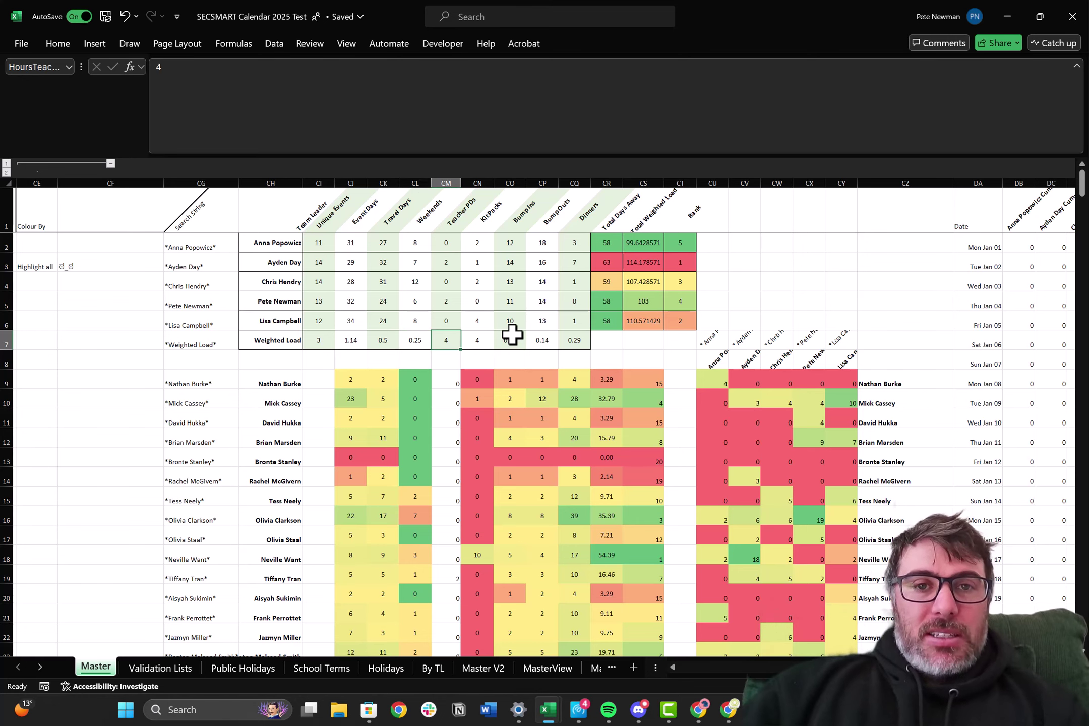
{"action": "key", "text": "Right"}
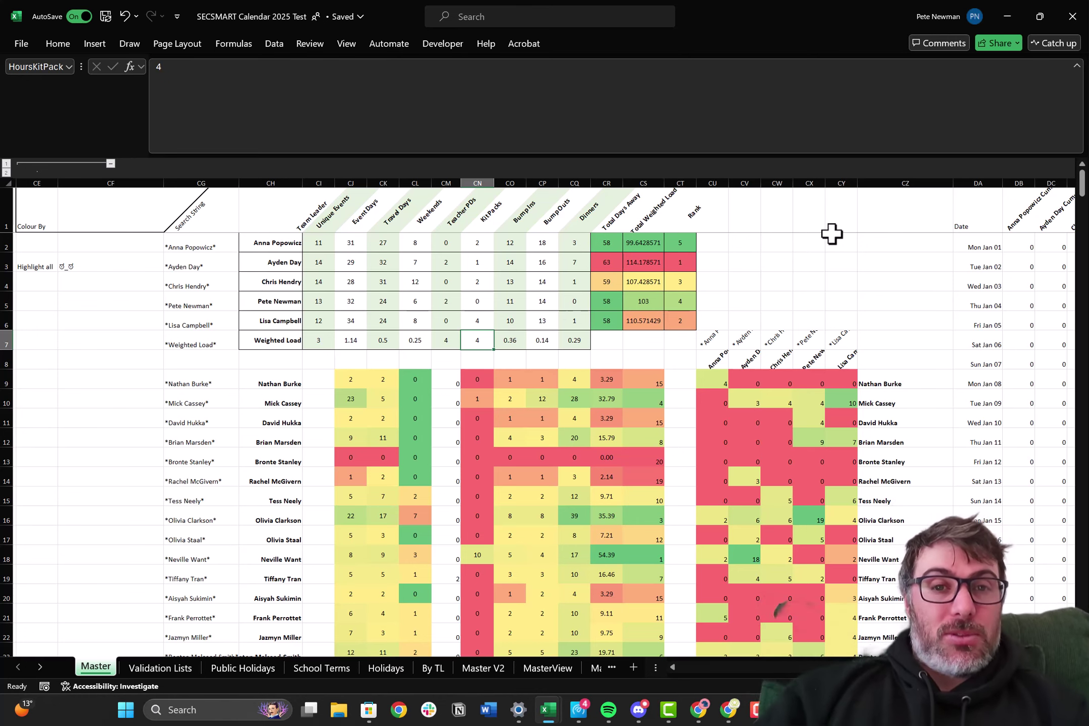
{"action": "key", "text": "Right"}
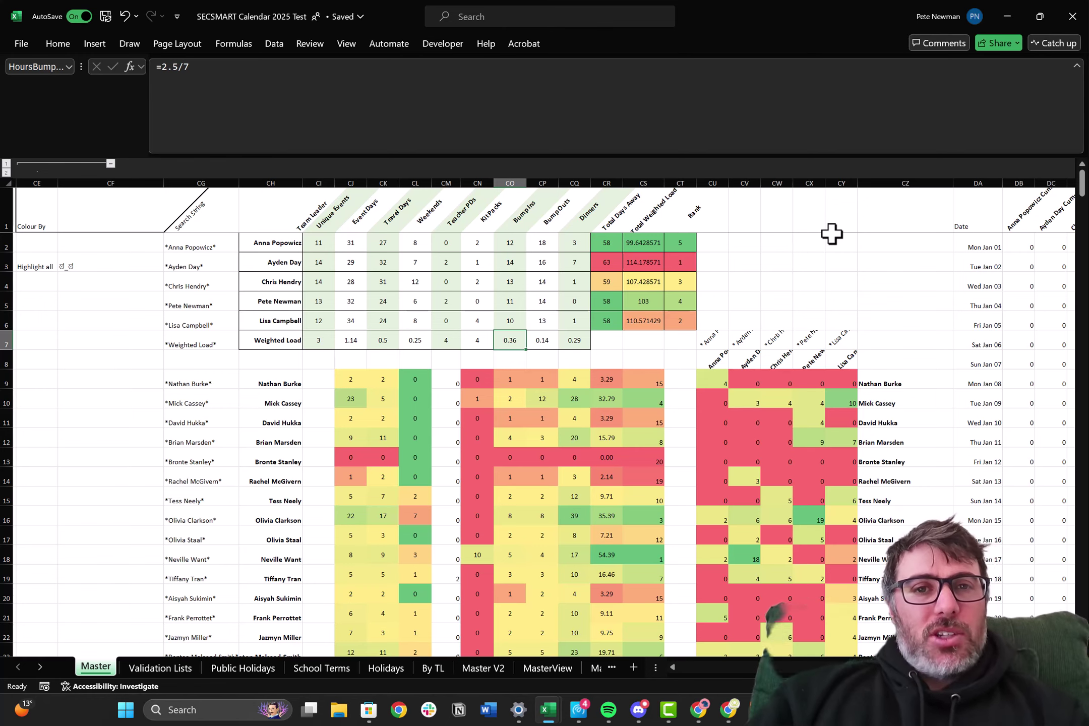
{"action": "key", "text": "Right"}
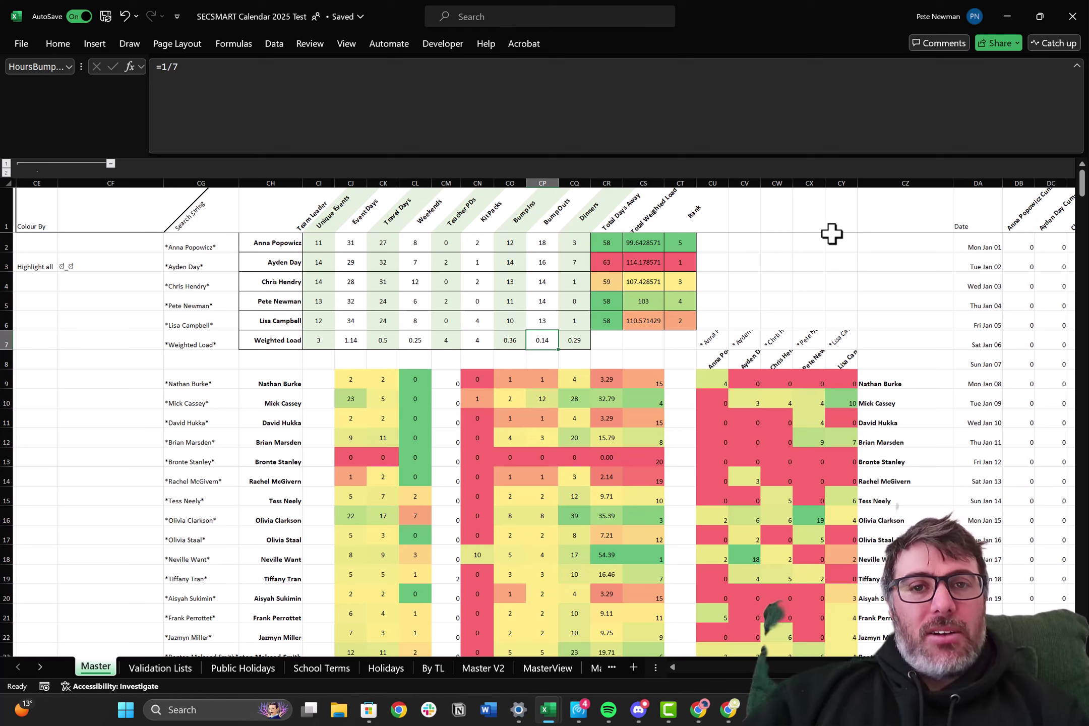
{"action": "key", "text": "Right"}
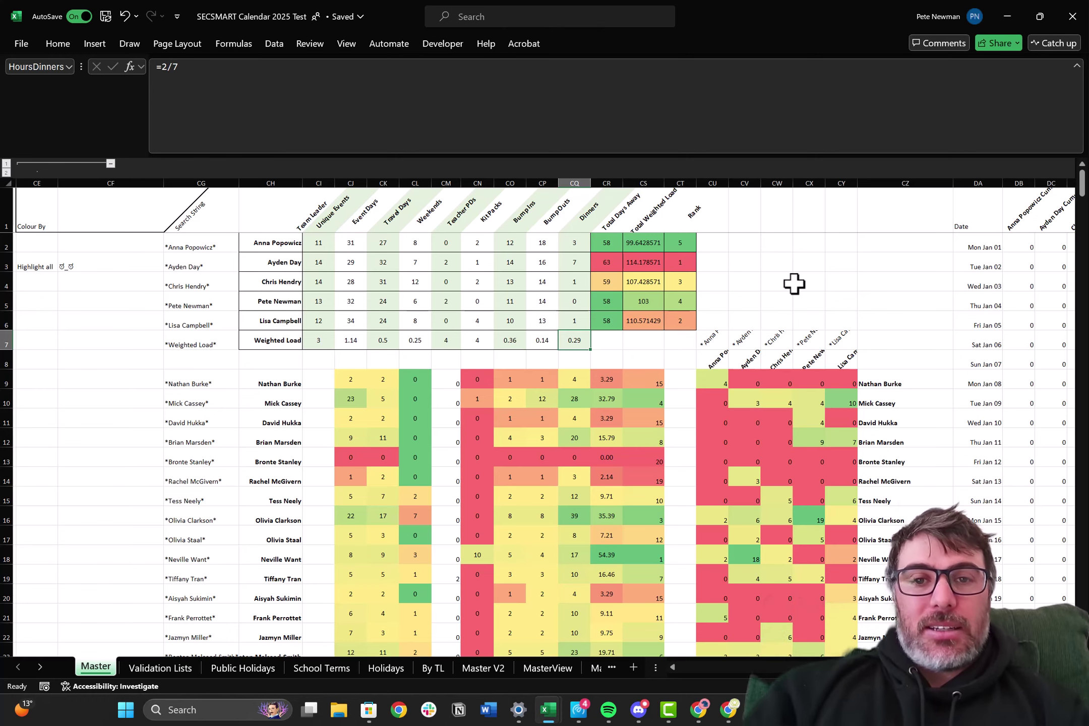
Step: Select the whole Calendar table back at the kit summaries and expand the grouped state columns B to I beside the dates
{"action": "scroll", "coordinate": [795, 284], "scroll_direction": "left", "scroll_amount": 15}
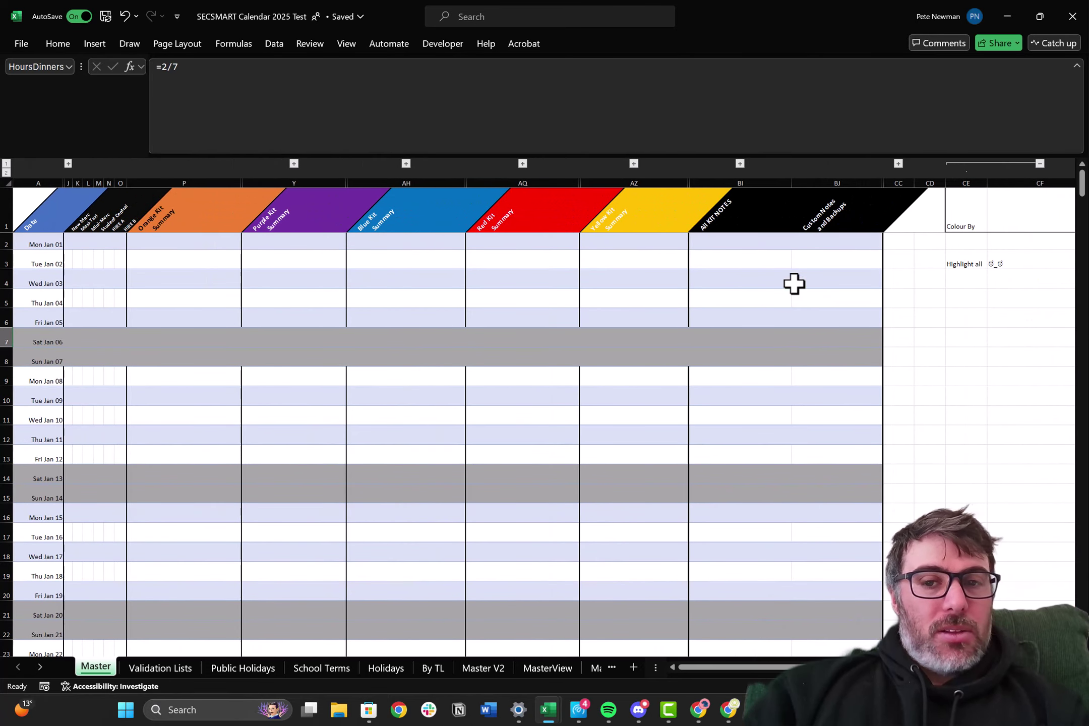
{"action": "scroll", "coordinate": [794, 283], "scroll_direction": "down", "scroll_amount": 10}
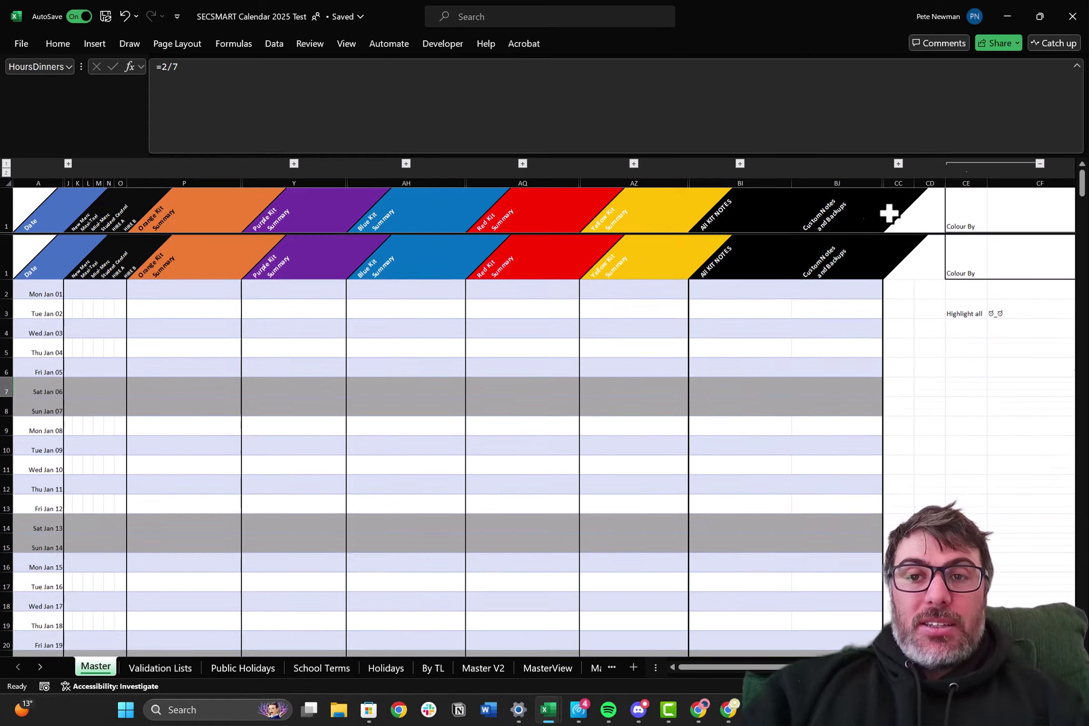
{"action": "left_click", "coordinate": [540, 388]}
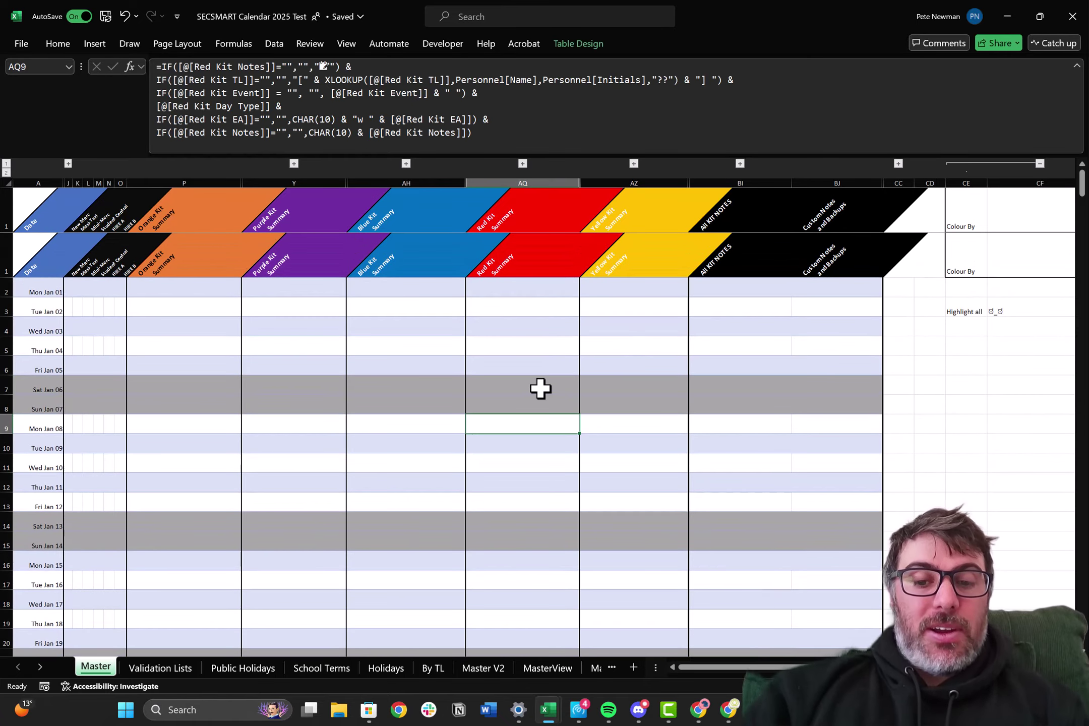
{"action": "key", "text": "ctrl+a"}
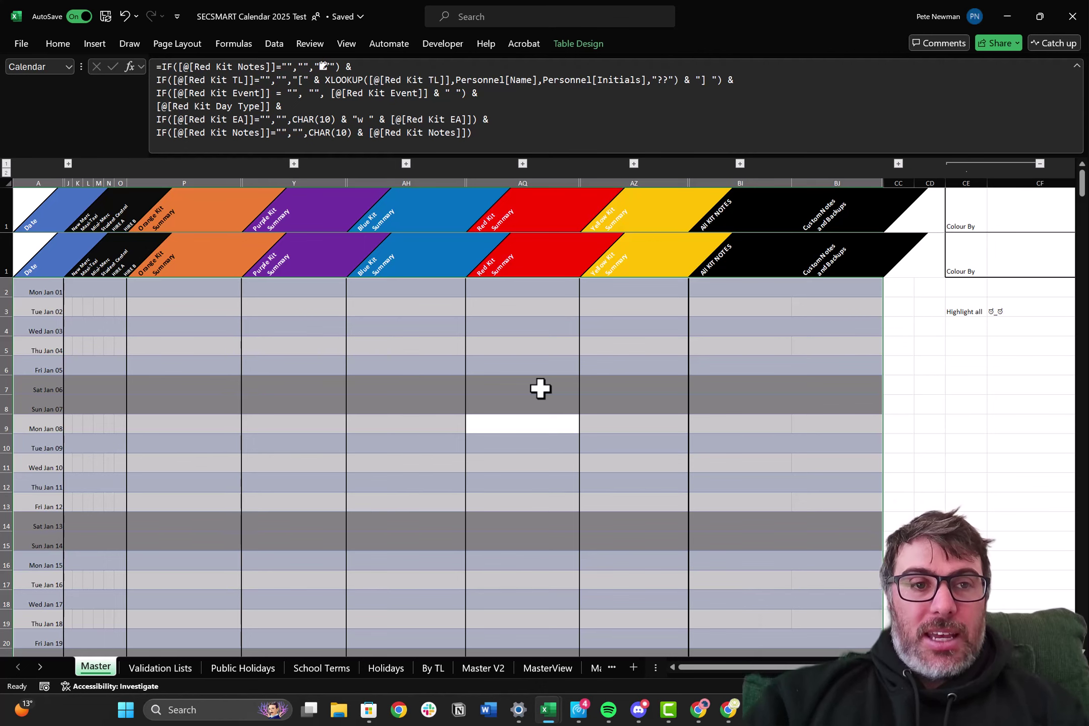
{"action": "left_click", "coordinate": [67, 161]}
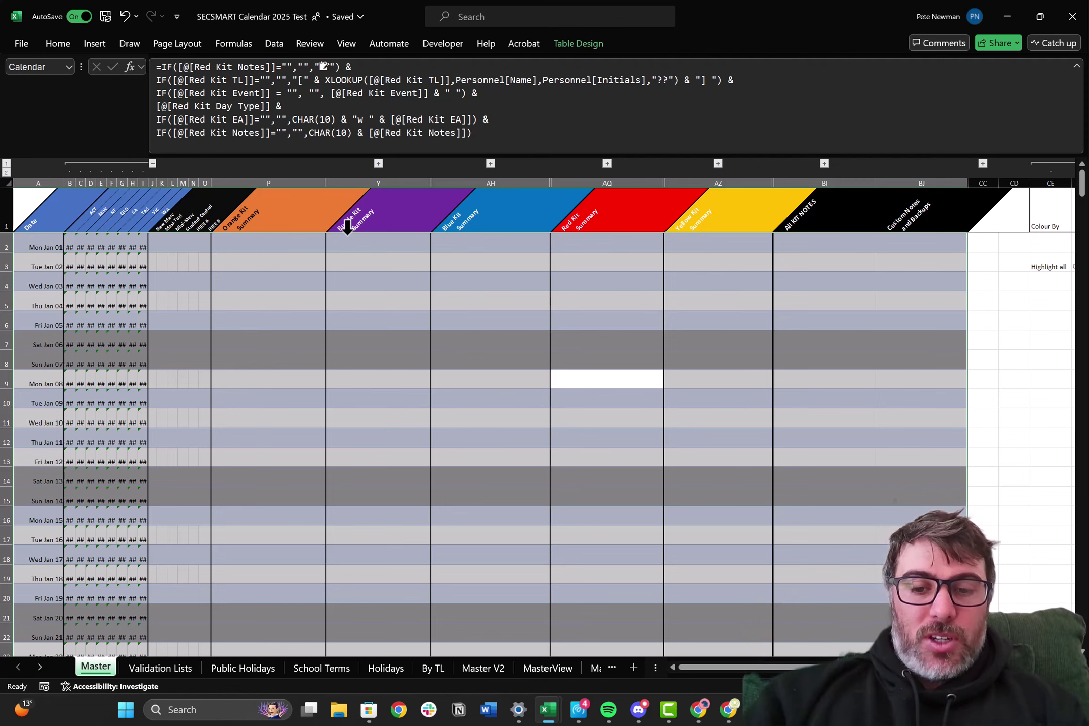
Step: Open the print preview, limit printing to the selected table, and choose Narrow margins
{"action": "key", "text": "ctrl+p"}
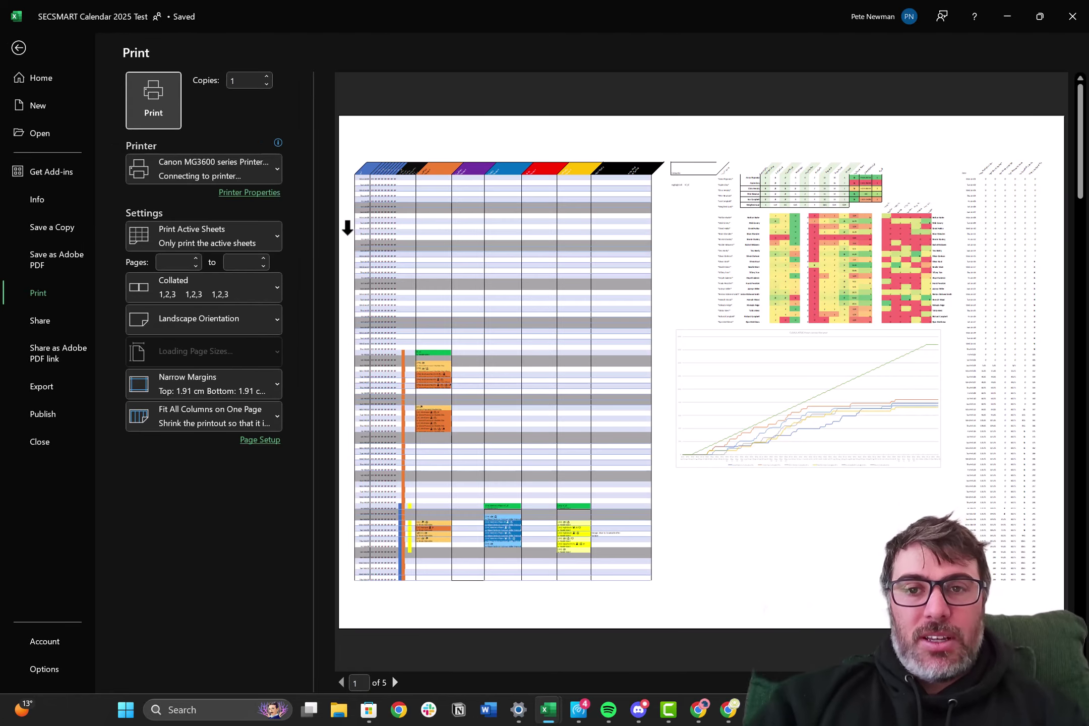
{"action": "left_click", "coordinate": [211, 230]}
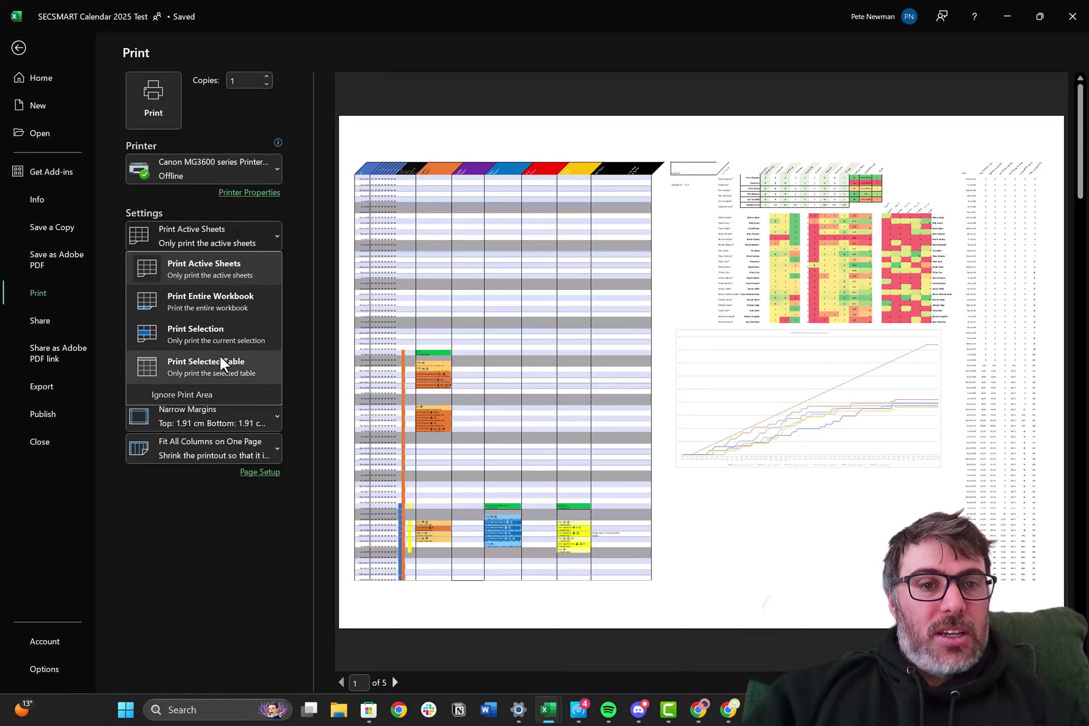
{"action": "key", "text": "Escape"}
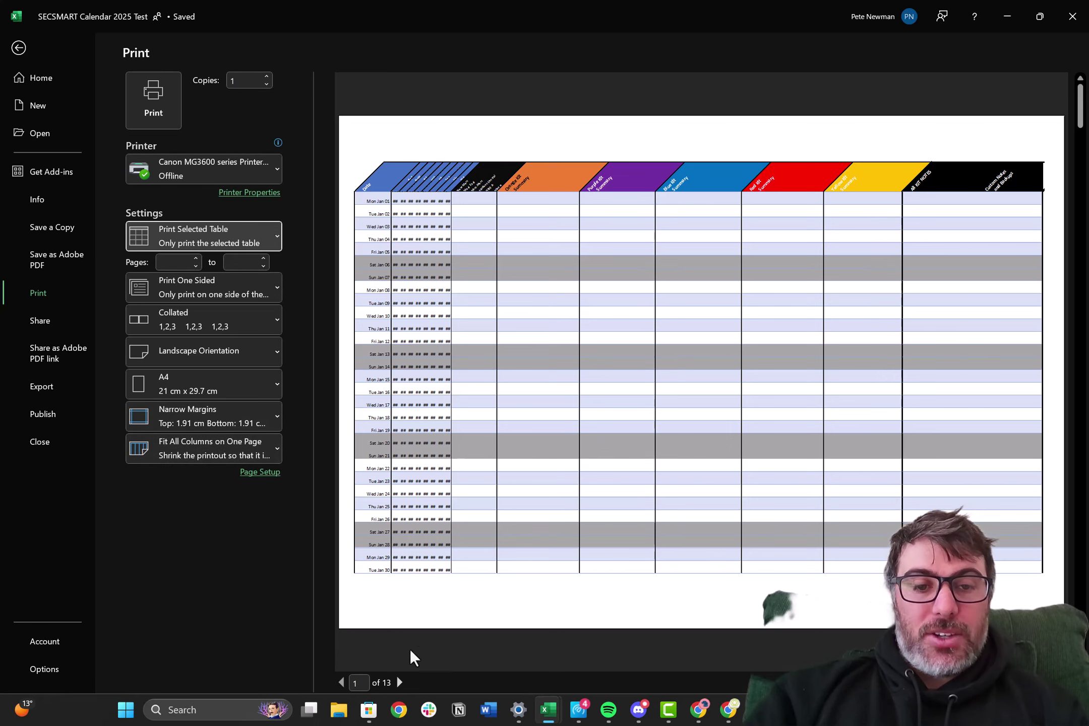
{"action": "left_click", "coordinate": [398, 681]}
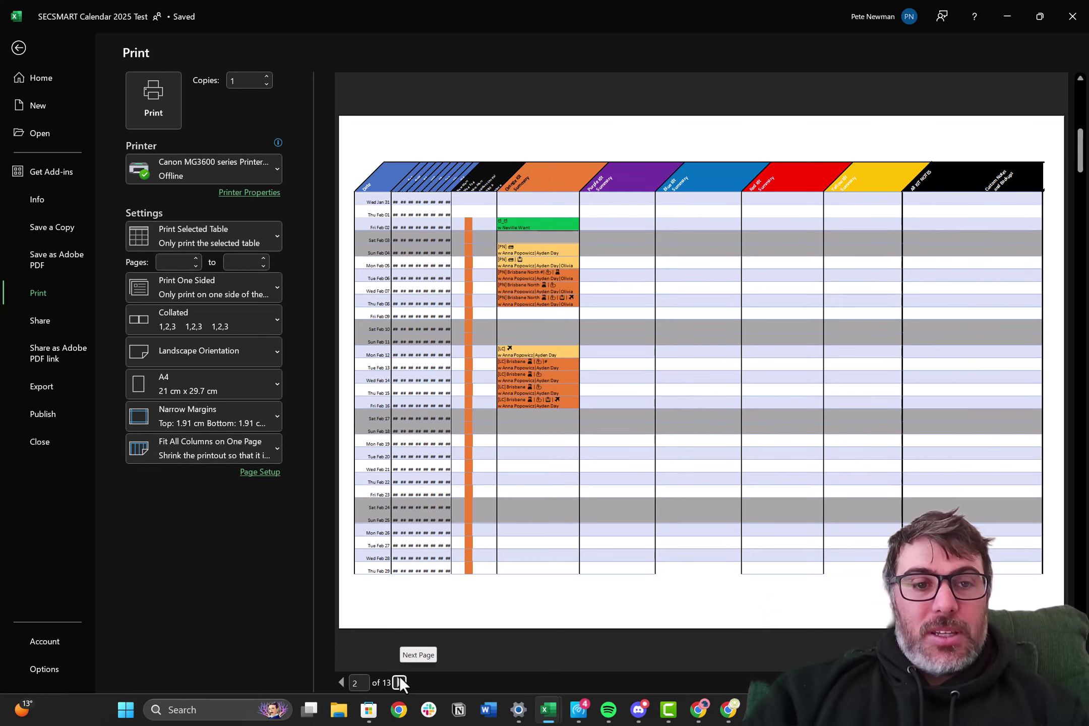
{"action": "left_click", "coordinate": [252, 414]}
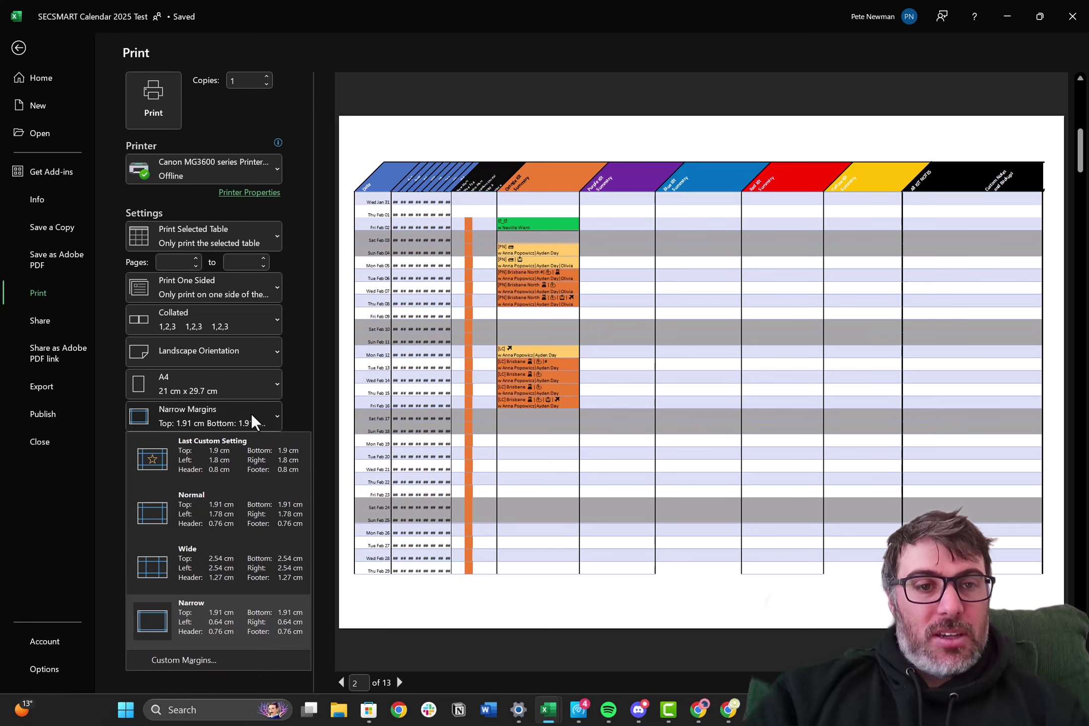
{"action": "left_click", "coordinate": [225, 608]}
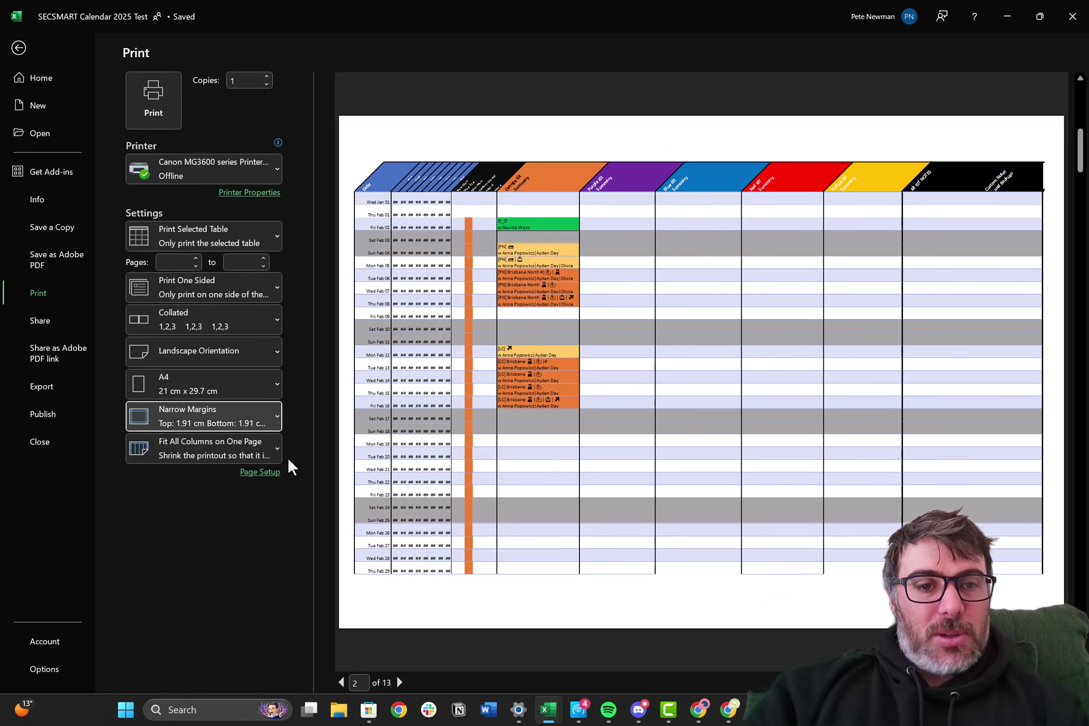
Step: Page through the print preview of the Calendar table, examining the monthly kit summaries from April into September, and return to the April page
{"action": "left_click", "coordinate": [400, 682]}
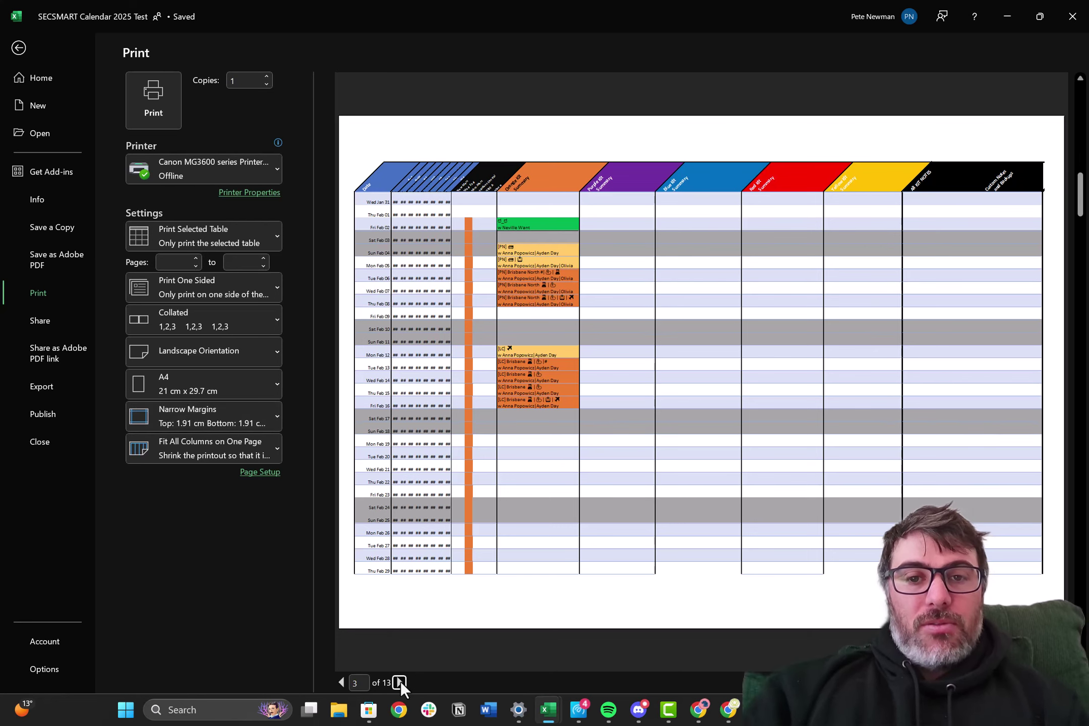
{"action": "left_click", "coordinate": [400, 682]}
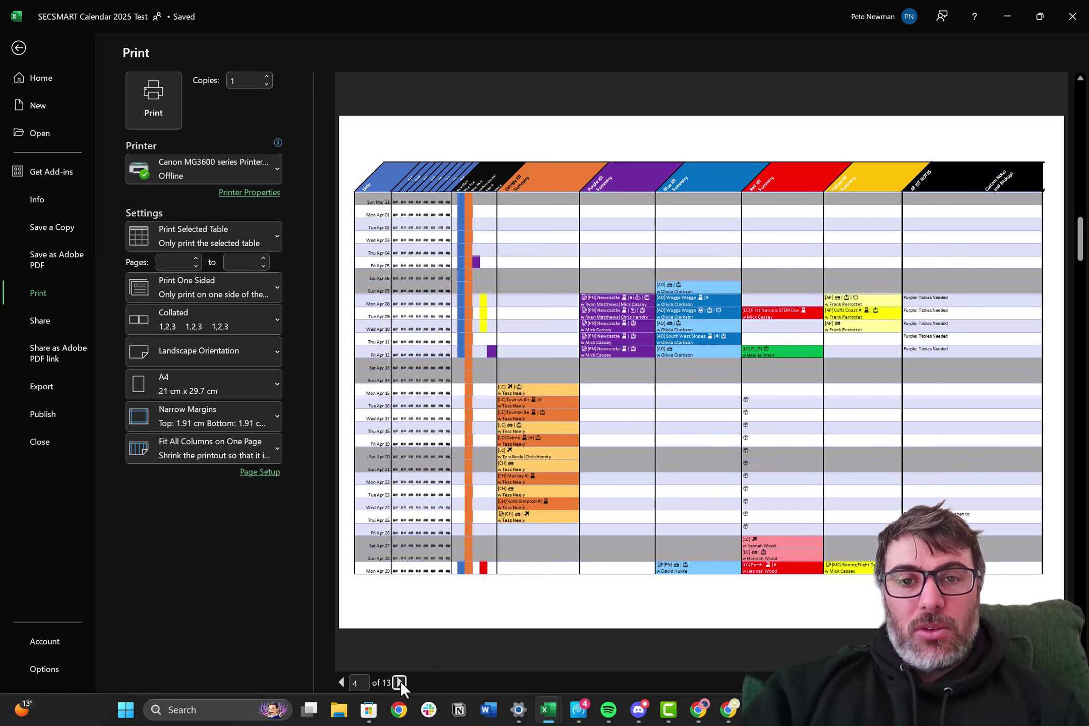
{"action": "left_click", "coordinate": [399, 682]}
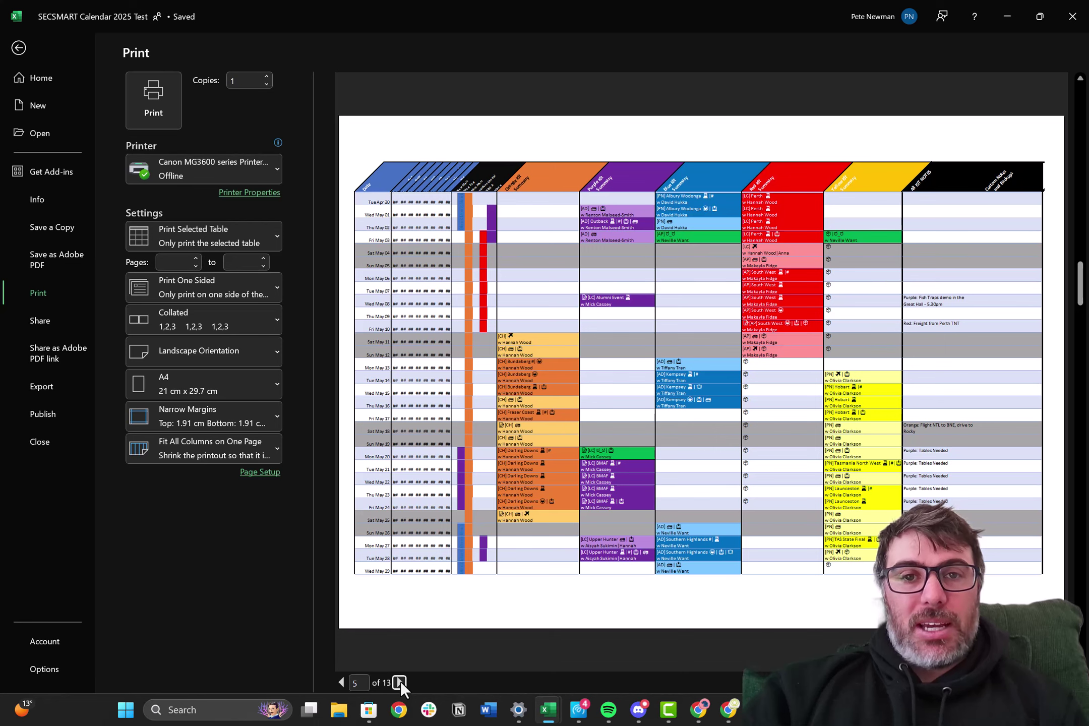
{"action": "left_click", "coordinate": [342, 682]}
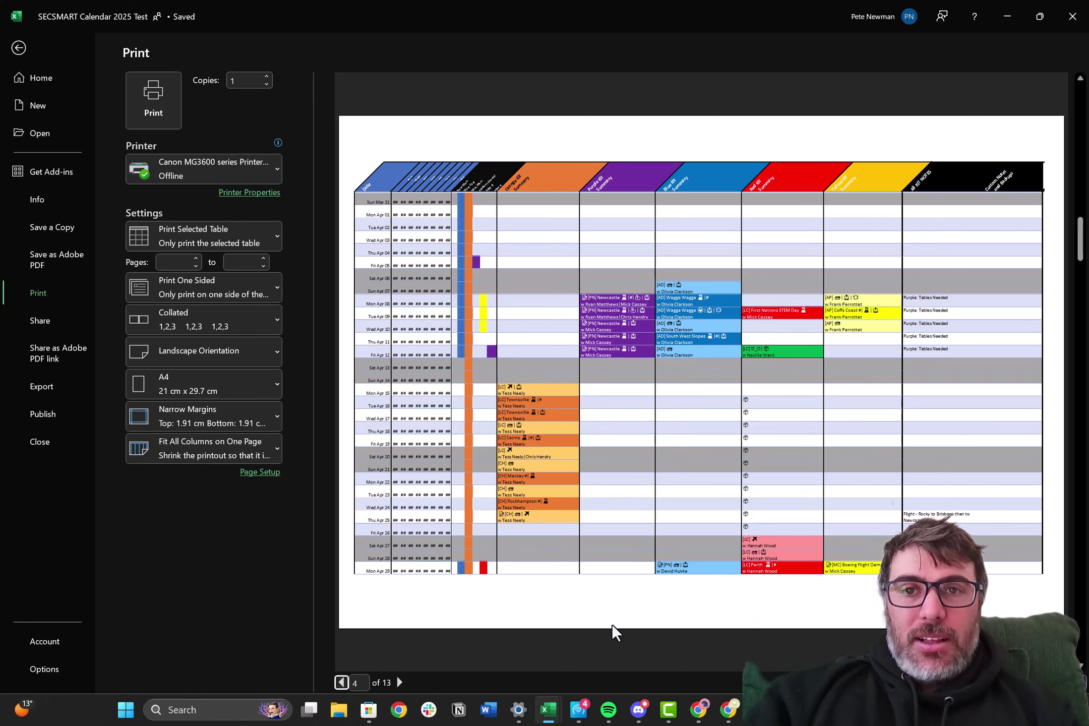
{"action": "left_click", "coordinate": [403, 681]}
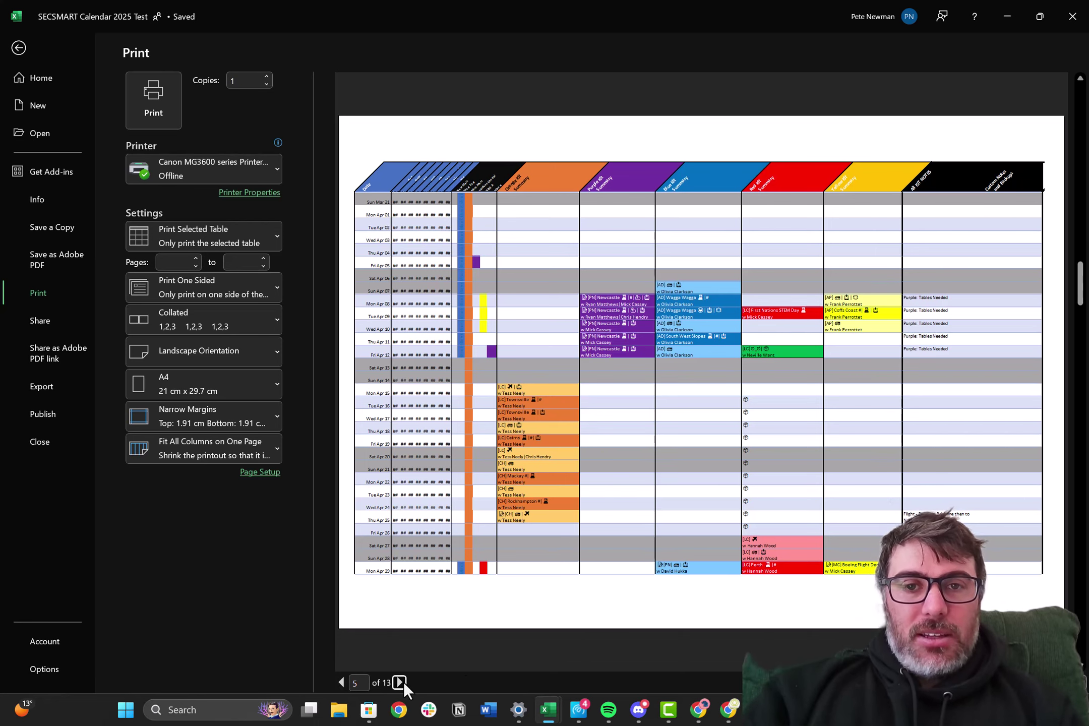
{"action": "left_click", "coordinate": [404, 682]}
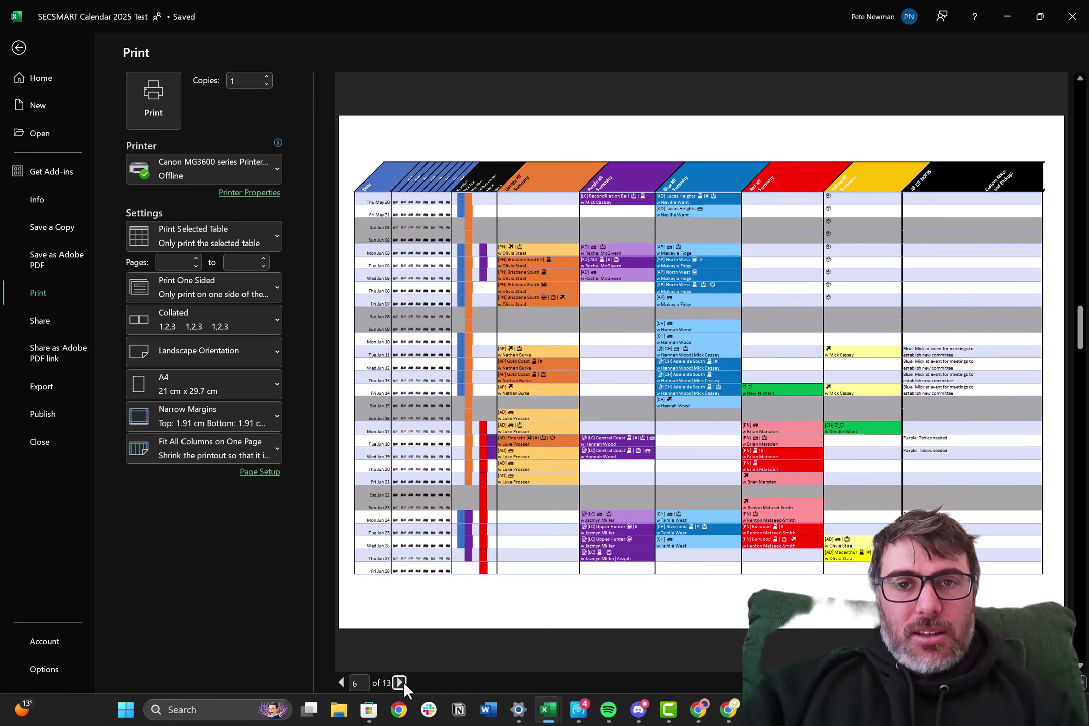
{"action": "left_click", "coordinate": [403, 681]}
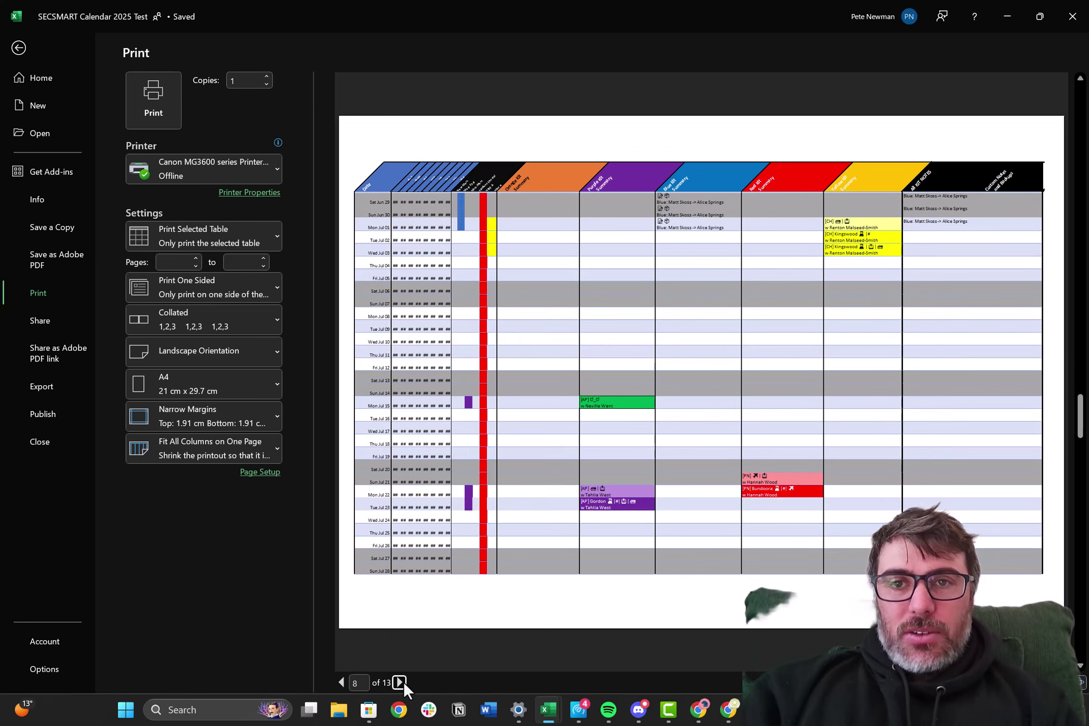
{"action": "left_click", "coordinate": [399, 681]}
{"action": "left_click", "coordinate": [403, 682]}
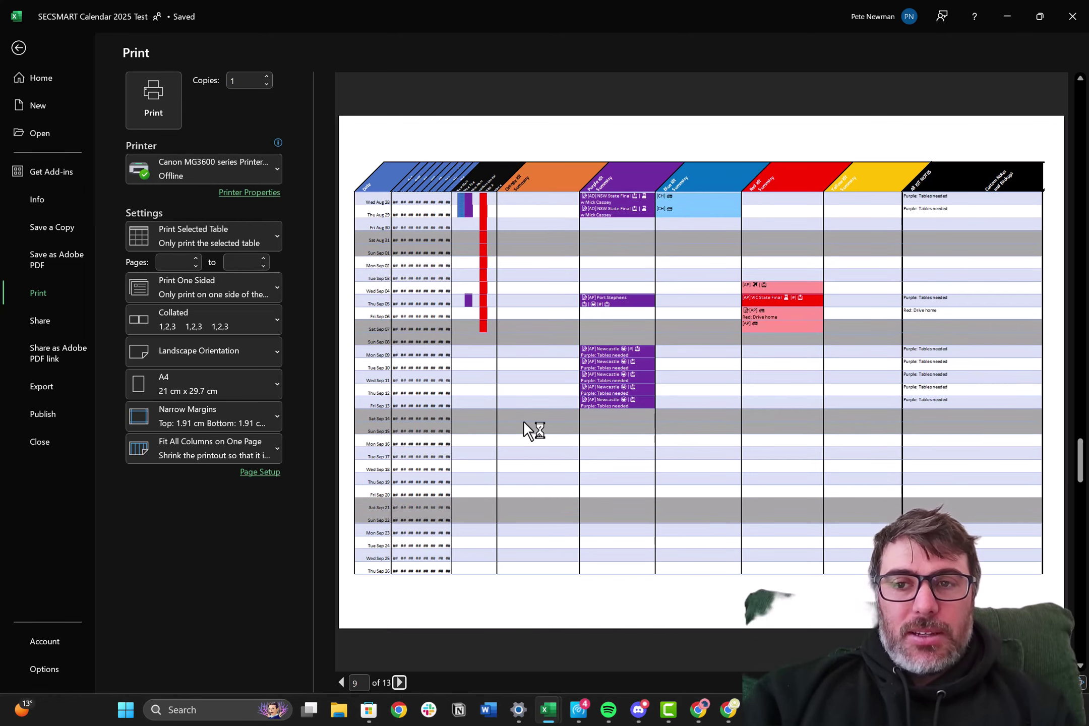
{"action": "scroll", "coordinate": [524, 421], "scroll_direction": "up", "scroll_amount": 2}
{"action": "scroll", "coordinate": [523, 422], "scroll_direction": "up", "scroll_amount": 2}
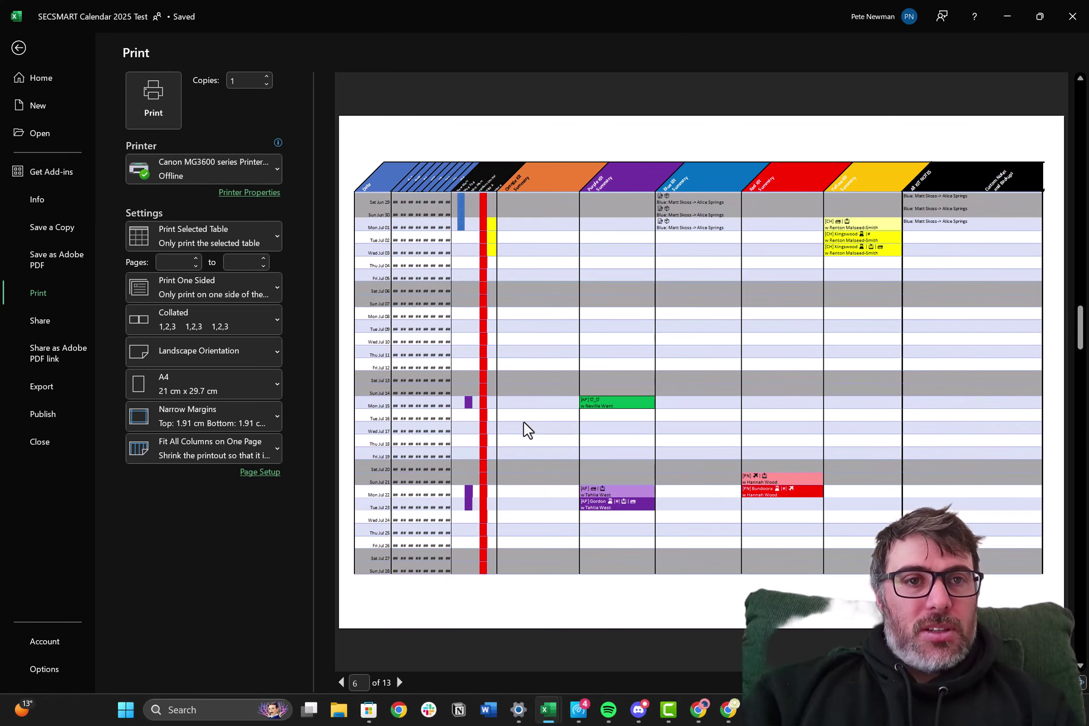
{"action": "scroll", "coordinate": [523, 429], "scroll_direction": "up", "scroll_amount": 1}
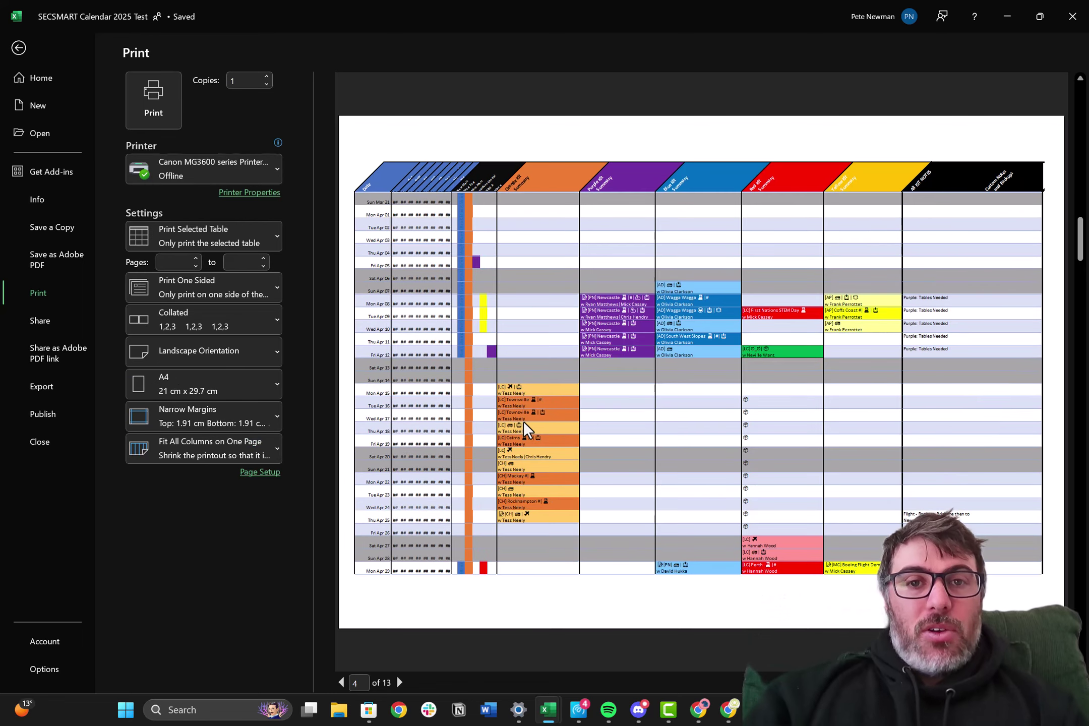